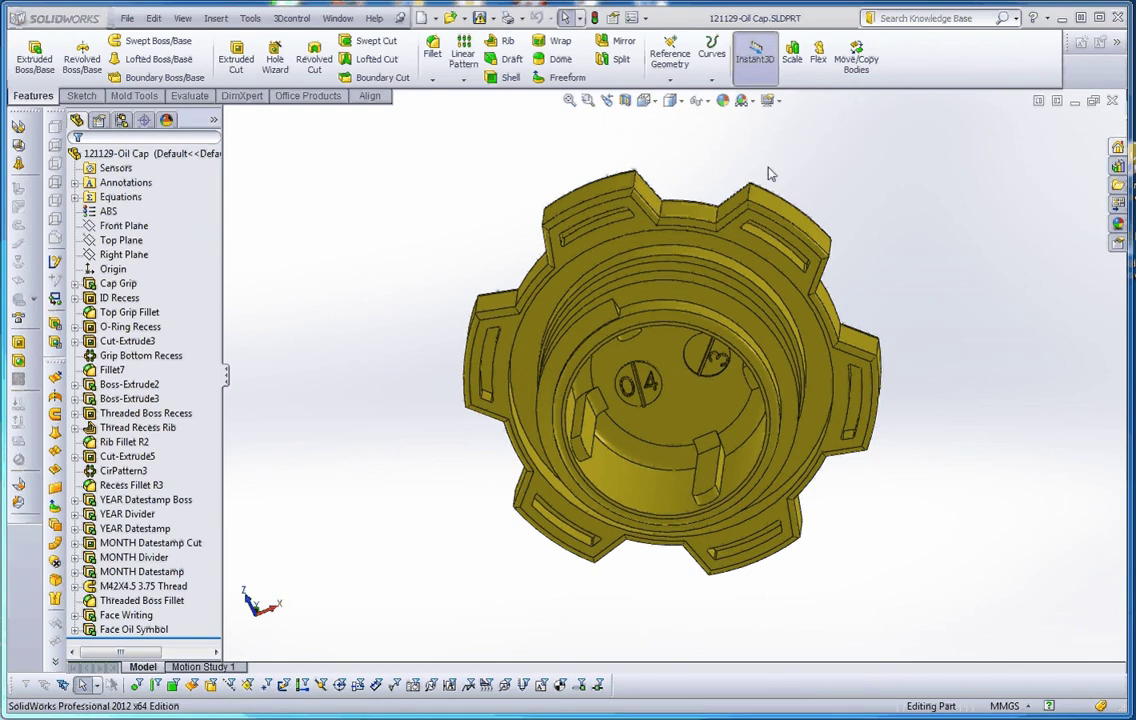
Step: Orbit and zoom to the threaded neck, highlighting the M42X4.5 3.75 Thread and another feature
{"action": "mouse_move", "coordinate": [768, 172]}
{"action": "middle_mouse_down"}
{"action": "mouse_move", "coordinate": [677, 455]}
{"action": "mouse_move", "coordinate": [648, 403]}
{"action": "middle_mouse_up"}
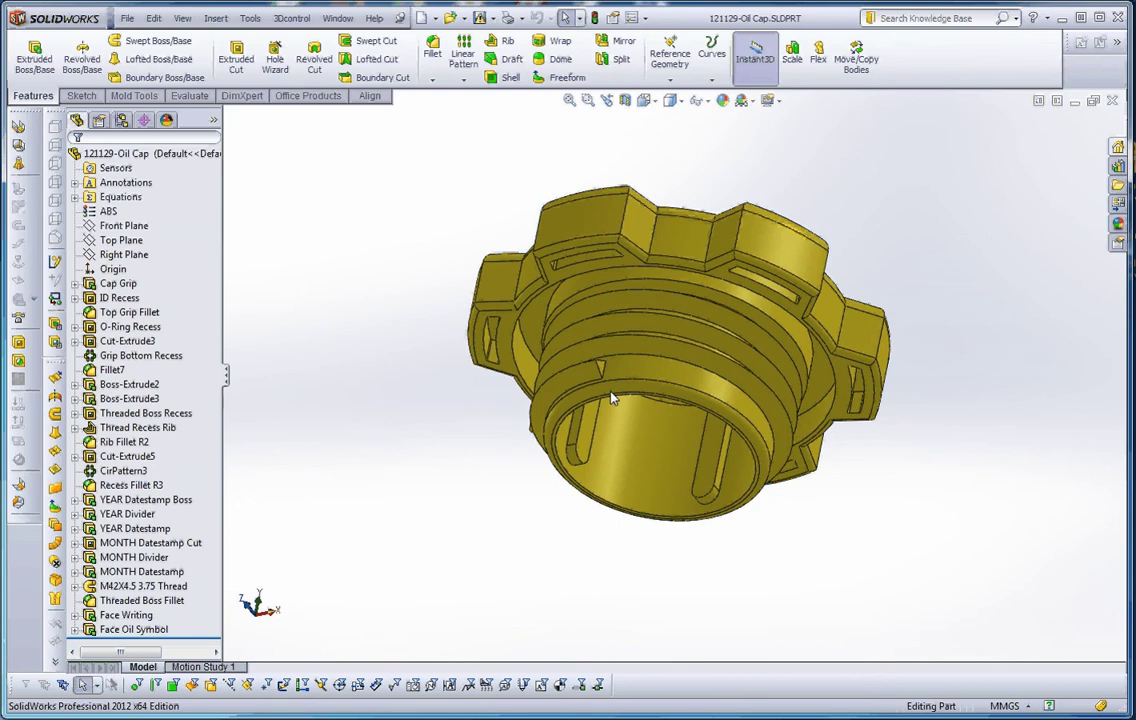
{"action": "scroll", "coordinate": [613, 398], "scroll_direction": "down", "scroll_amount": 3}
{"action": "scroll", "coordinate": [613, 372], "scroll_direction": "down", "scroll_amount": 1}
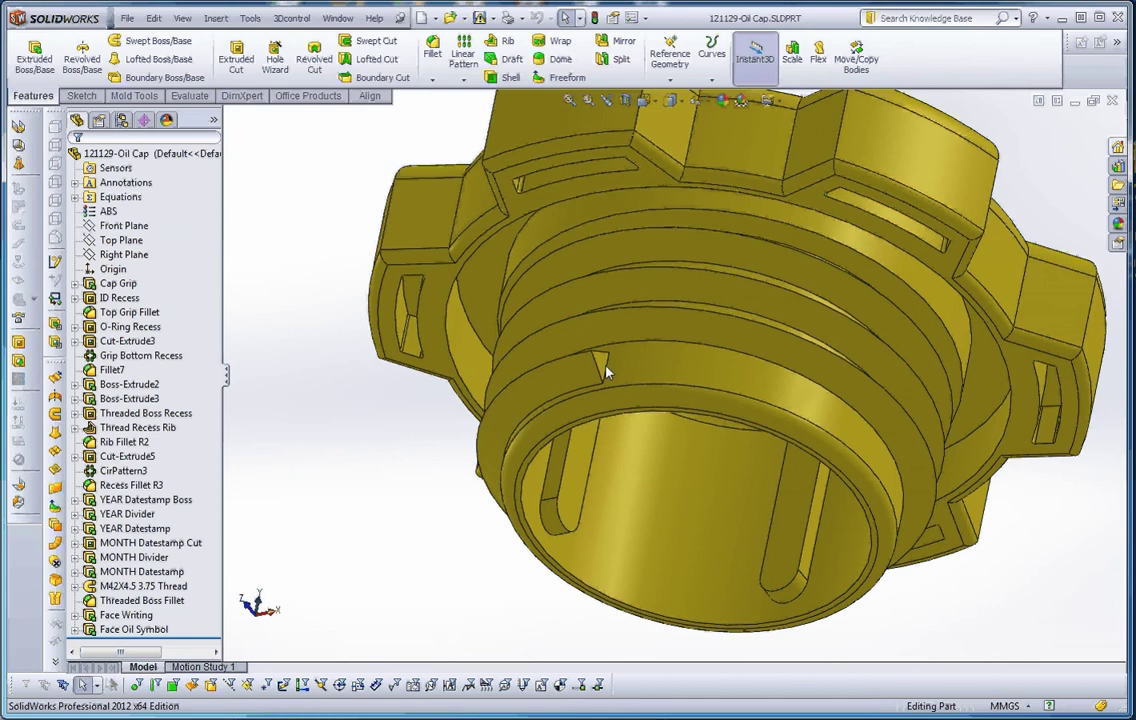
{"action": "left_click", "coordinate": [155, 587]}
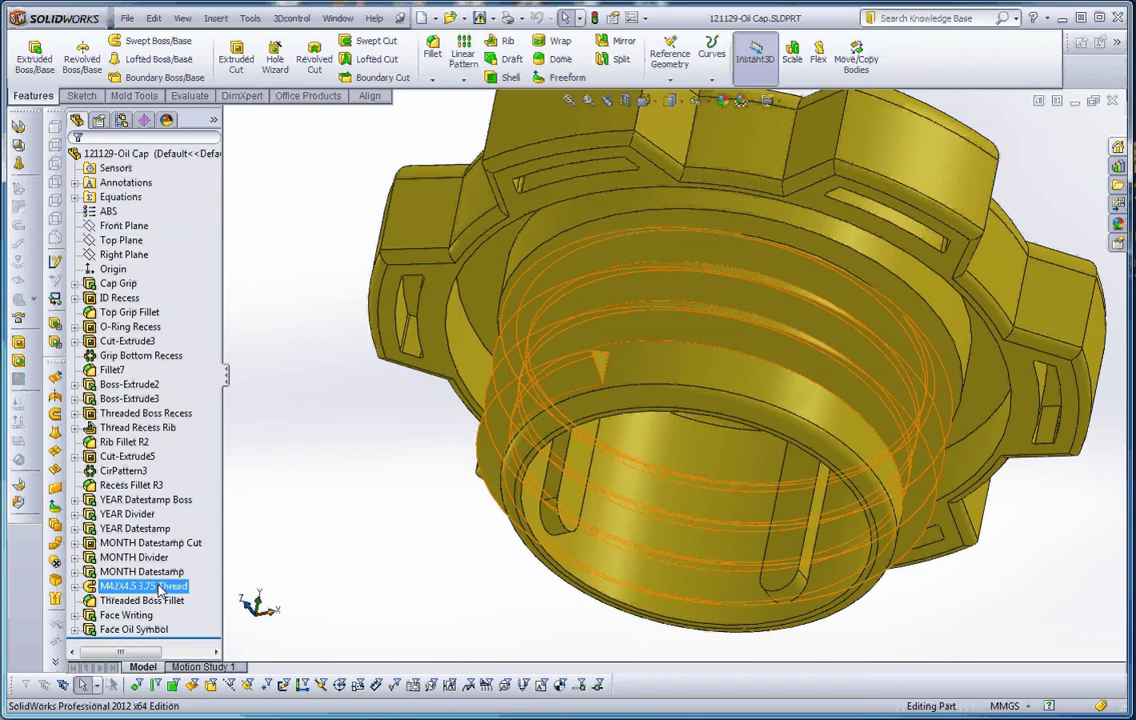
{"action": "left_click", "coordinate": [140, 516]}
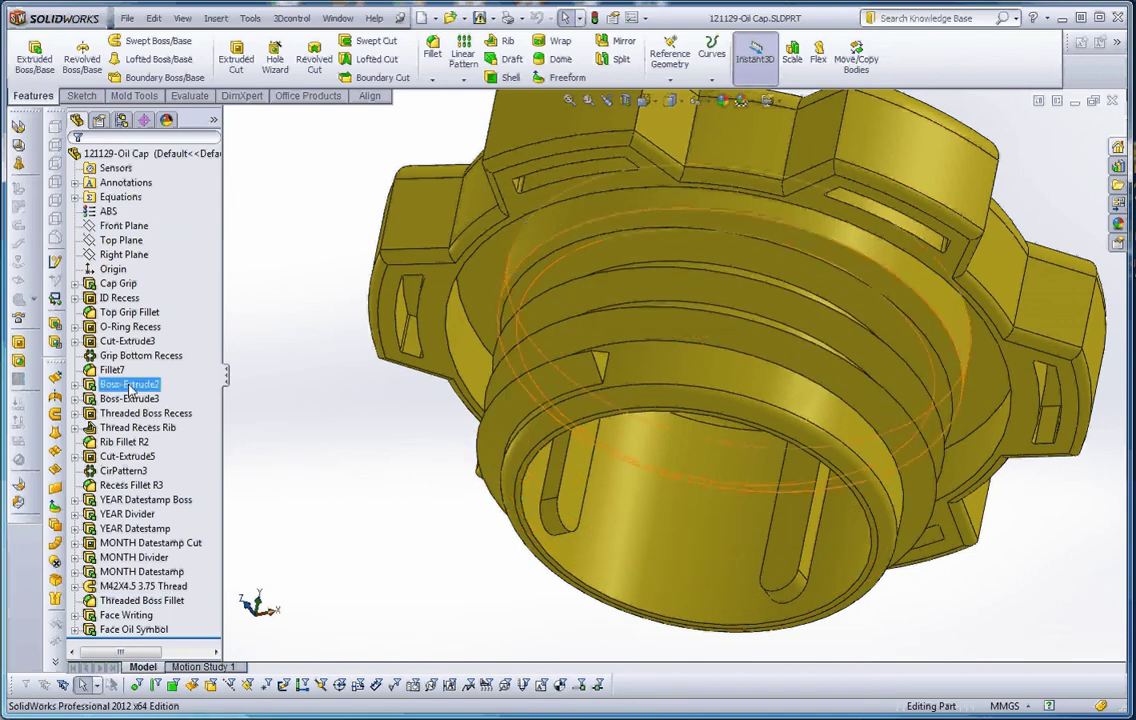
{"action": "left_click", "coordinate": [345, 524]}
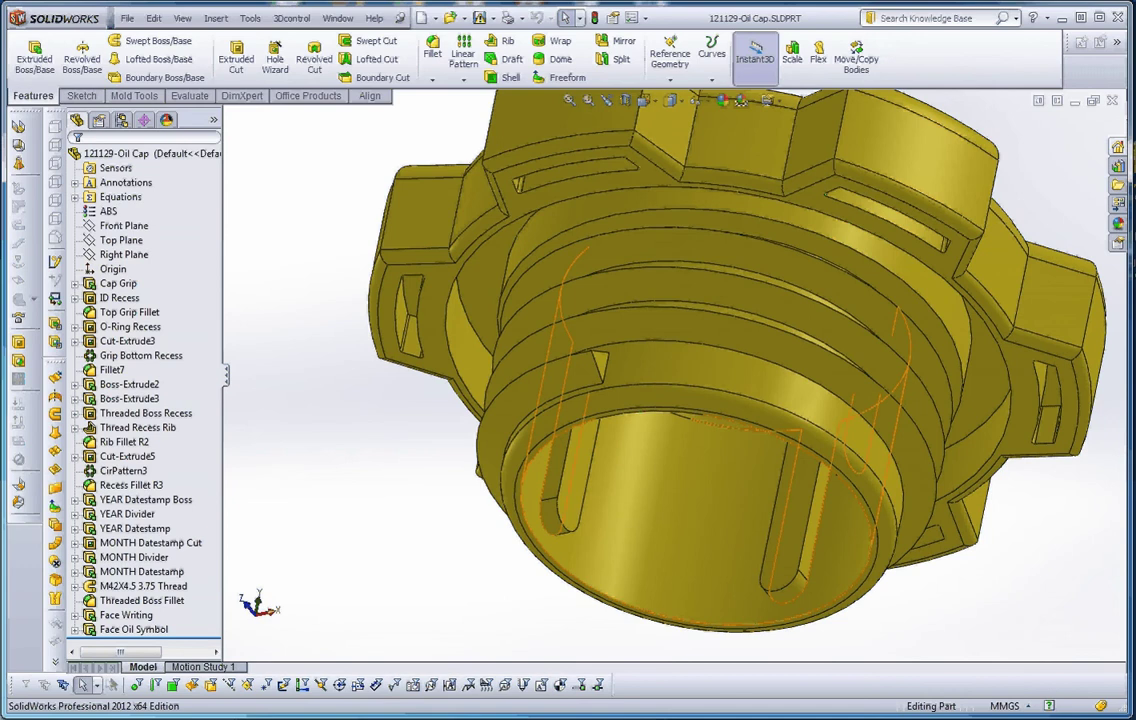
Step: Compare the real oil cap photo's threads, then return to the SolidWorks model
{"action": "key", "text": "alt+Tab"}
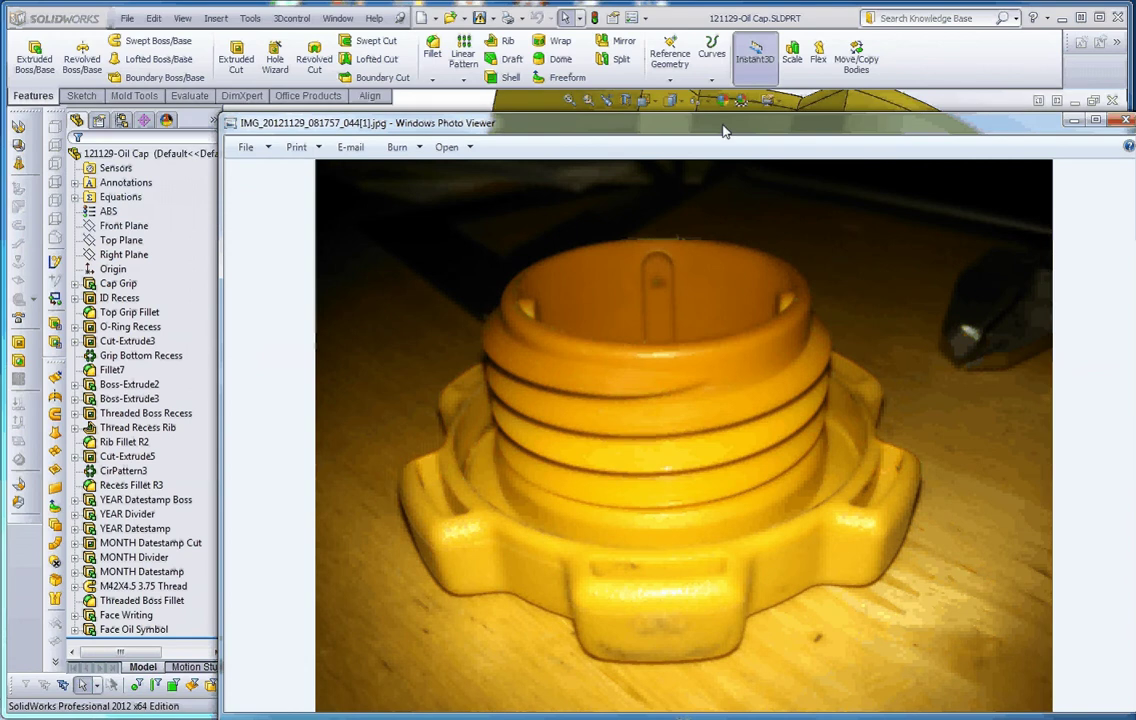
{"action": "key", "text": "alt+Tab"}
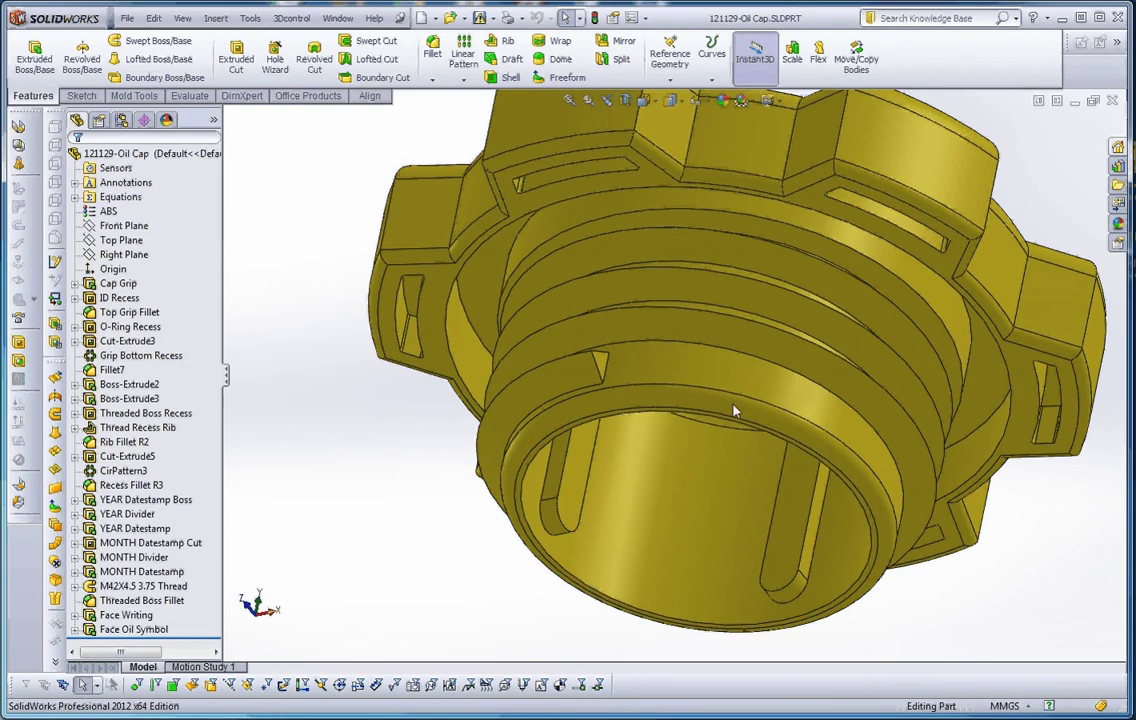
Step: Look into the cap's open end and highlight the M42X4.5 3.75 Thread and another feature
{"action": "mouse_move", "coordinate": [711, 416]}
{"action": "middle_mouse_down"}
{"action": "mouse_move", "coordinate": [660, 390]}
{"action": "mouse_move", "coordinate": [615, 331]}
{"action": "middle_mouse_up"}
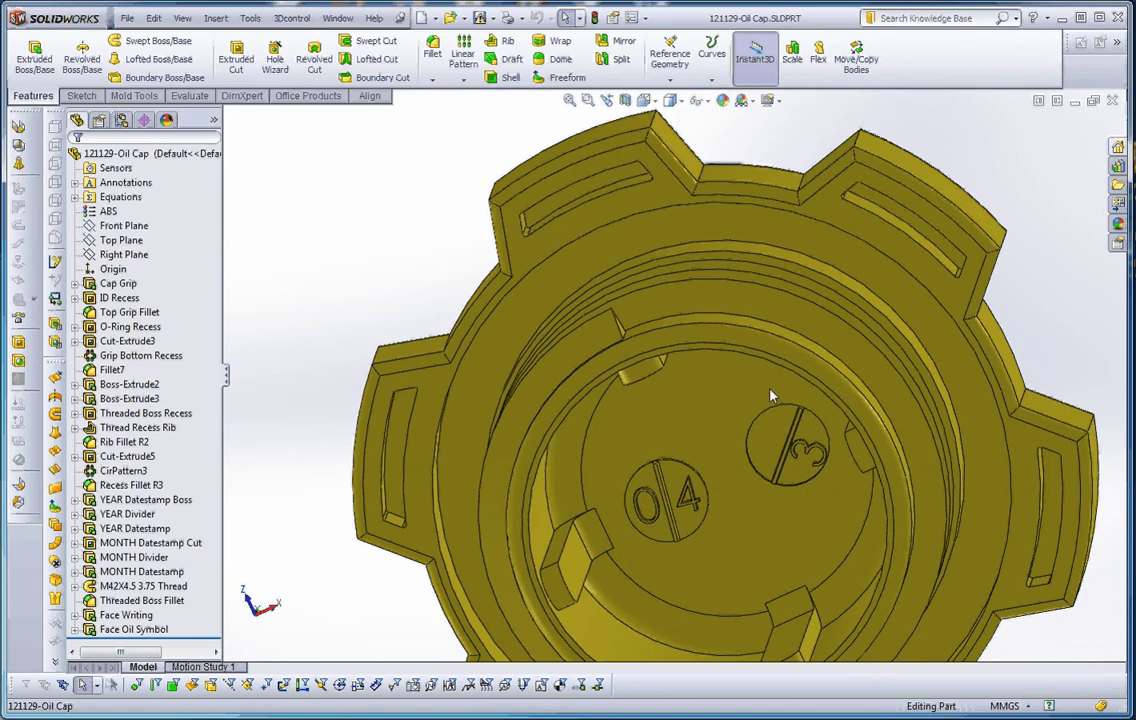
{"action": "left_click", "coordinate": [135, 586]}
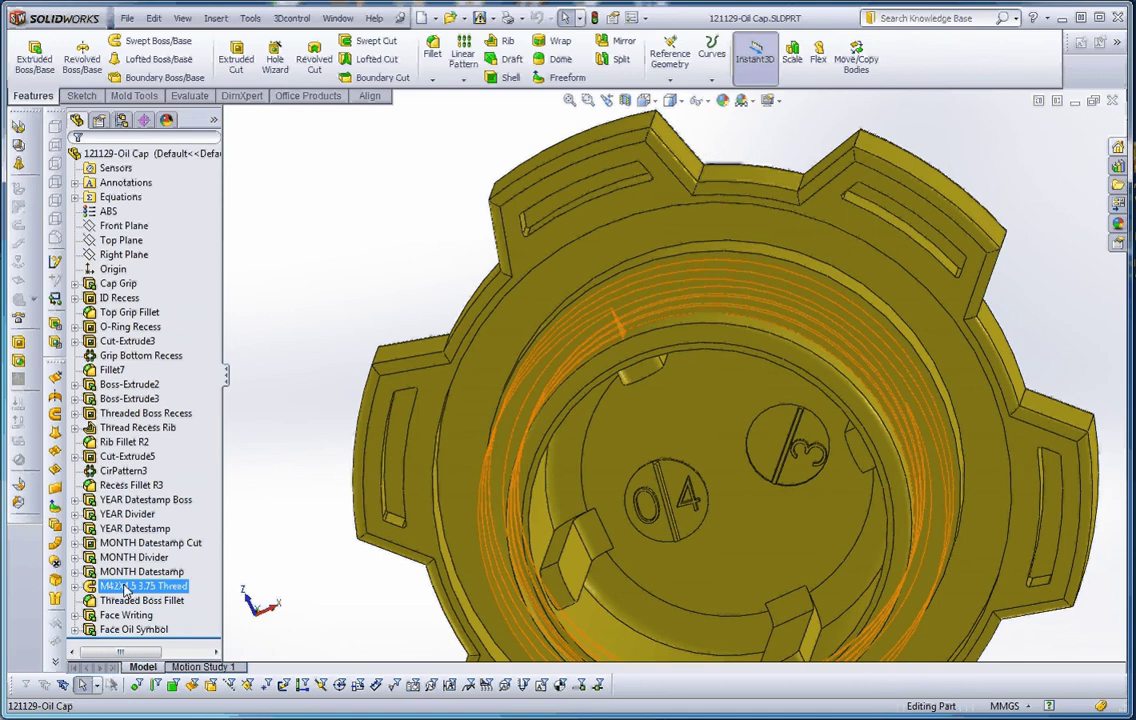
{"action": "left_click", "coordinate": [140, 456]}
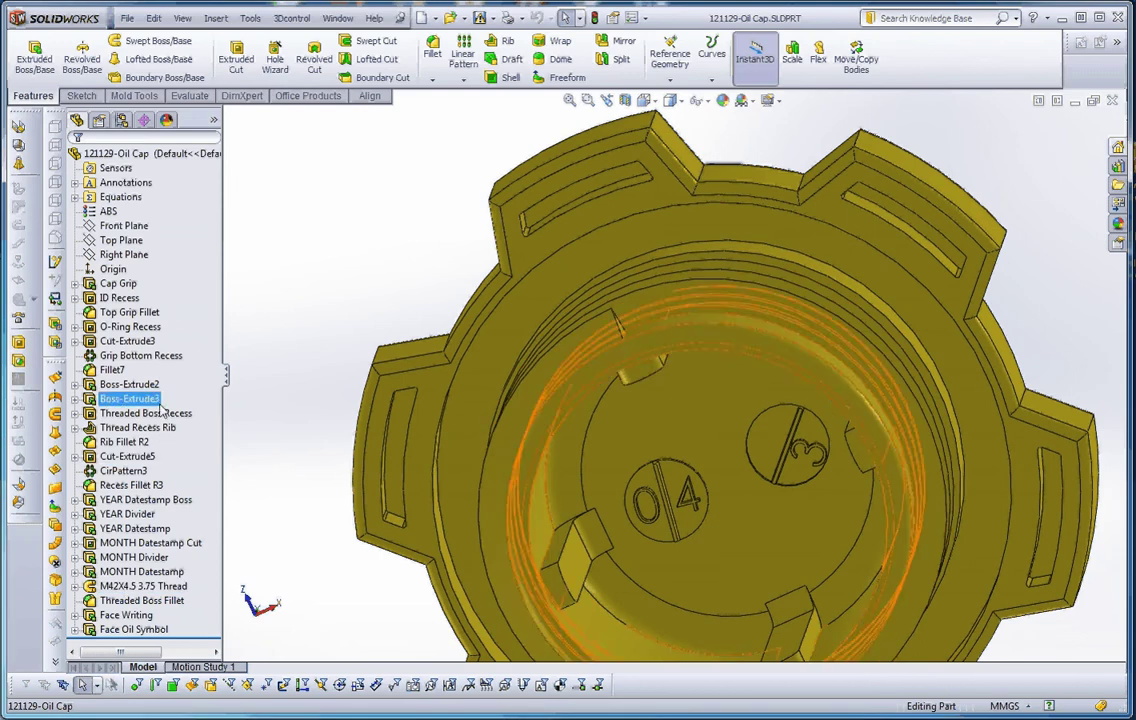
{"action": "key", "text": "Escape"}
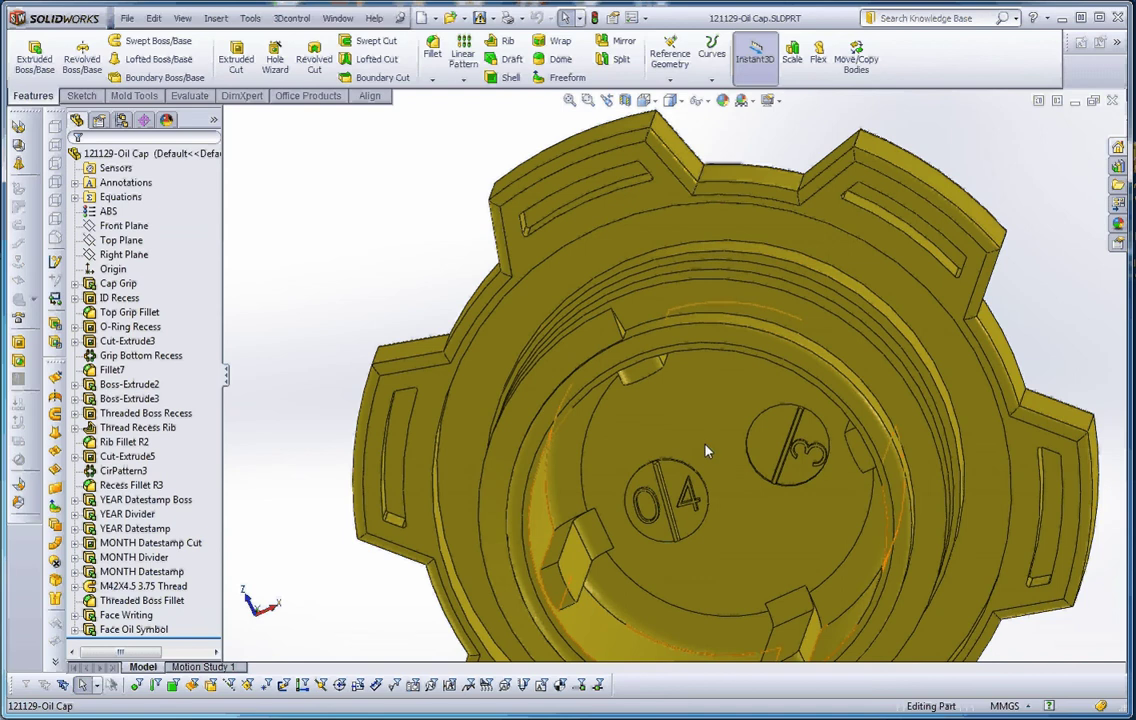
{"action": "key", "text": "f"}
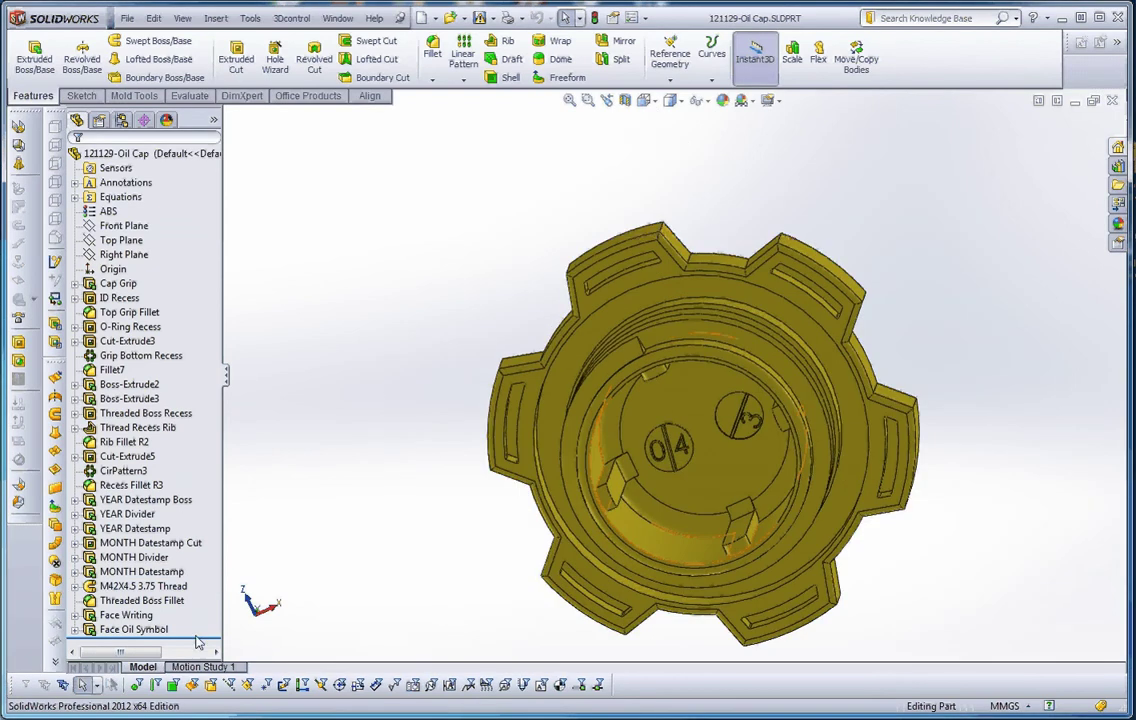
Step: Roll back above Threaded Boss Recess to inspect it, restore the history, and expand the thread
{"action": "mouse_move", "coordinate": [197, 638]}
{"action": "left_mouse_down"}
{"action": "mouse_move", "coordinate": [233, 410]}
{"action": "mouse_move", "coordinate": [210, 428]}
{"action": "left_mouse_up"}
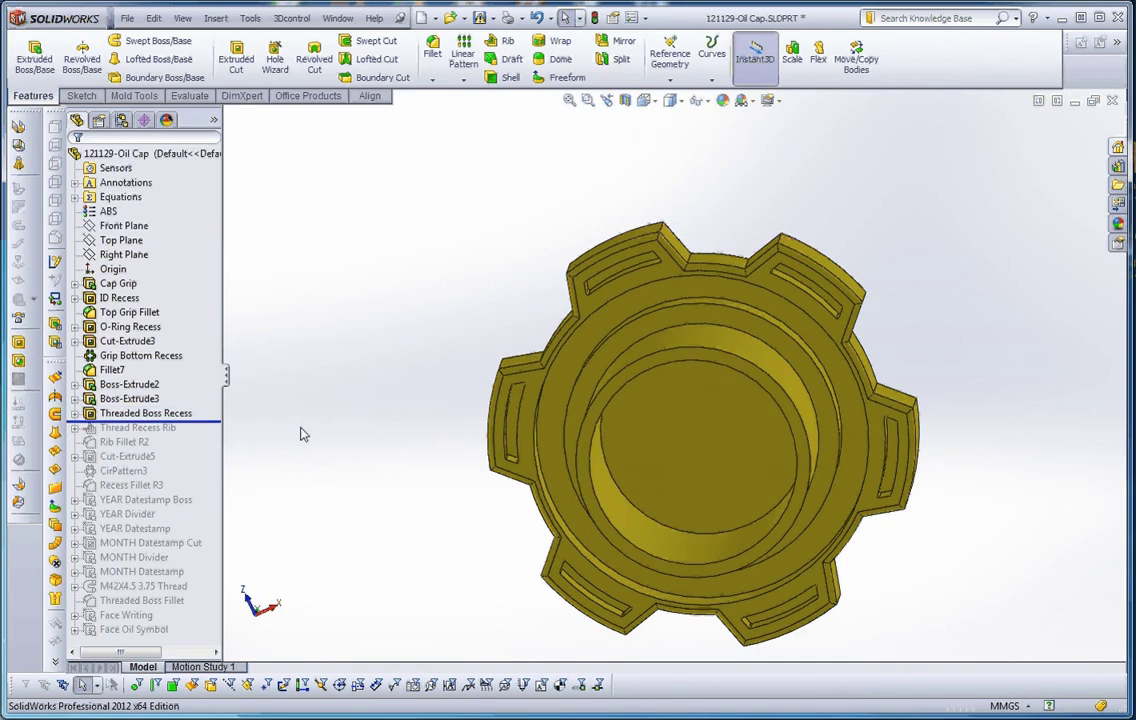
{"action": "left_click", "coordinate": [185, 414]}
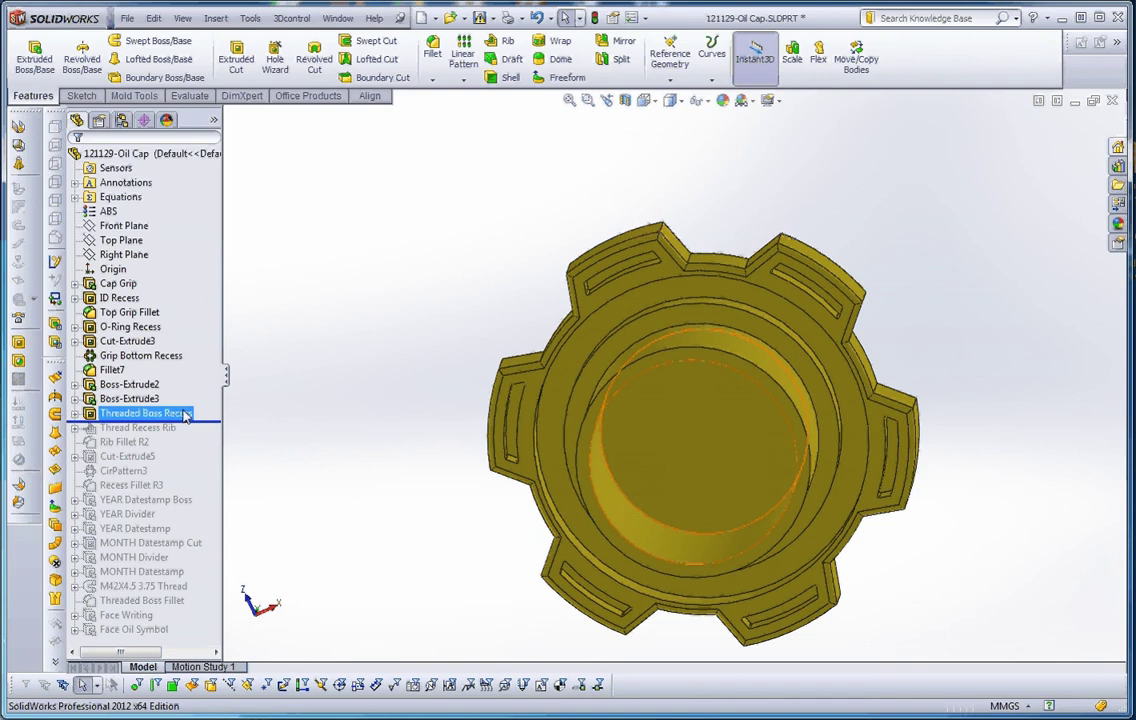
{"action": "mouse_move", "coordinate": [185, 427]}
{"action": "left_mouse_down"}
{"action": "mouse_move", "coordinate": [210, 492]}
{"action": "mouse_move", "coordinate": [210, 637]}
{"action": "left_mouse_up"}
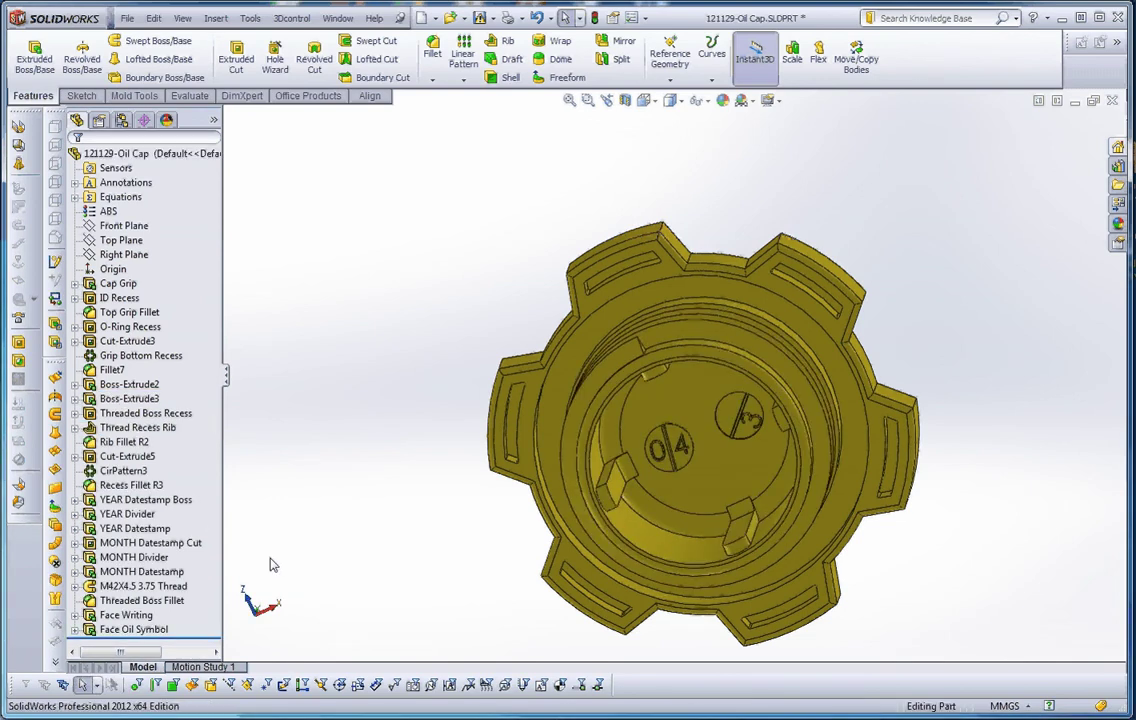
{"action": "left_click", "coordinate": [75, 587]}
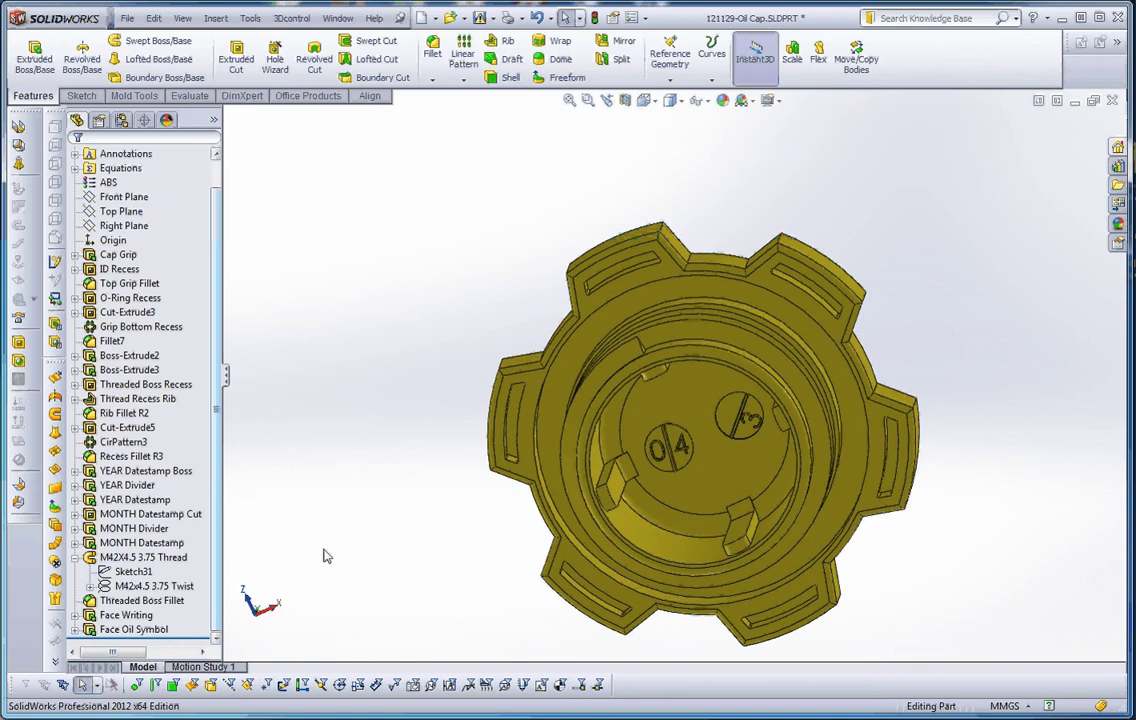
Step: Expand the M42x4.5 3.75 Twist node and select Sketch7 beneath it
{"action": "left_click", "coordinate": [90, 587]}
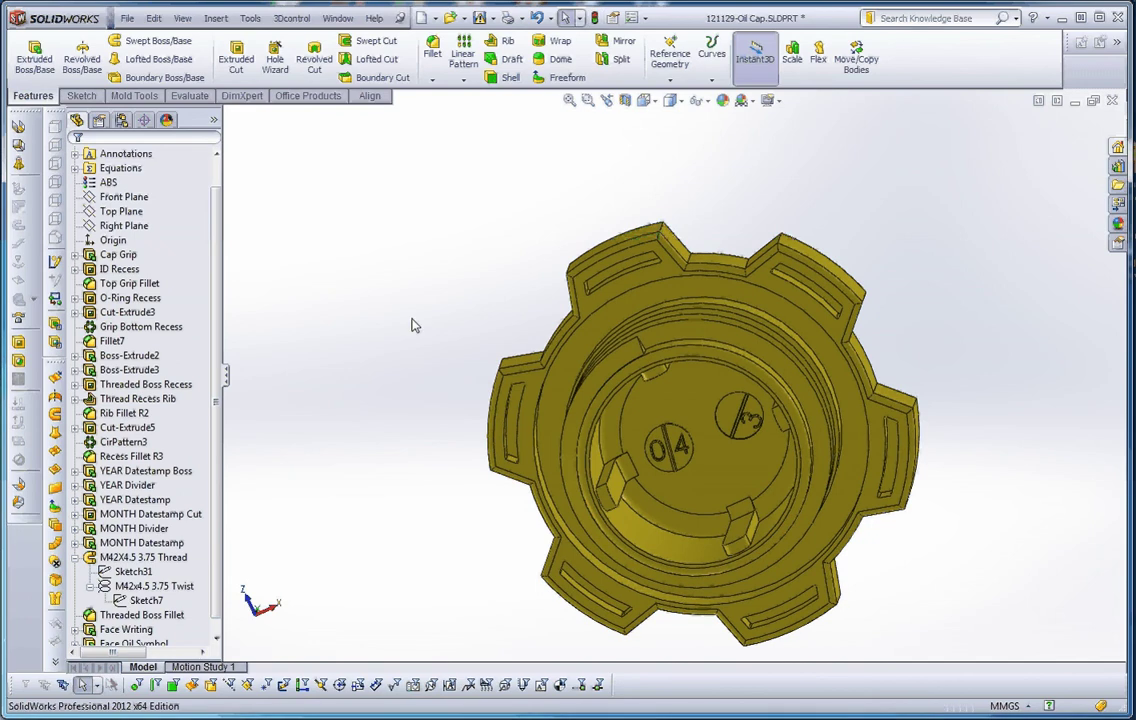
{"action": "left_click", "coordinate": [145, 600]}
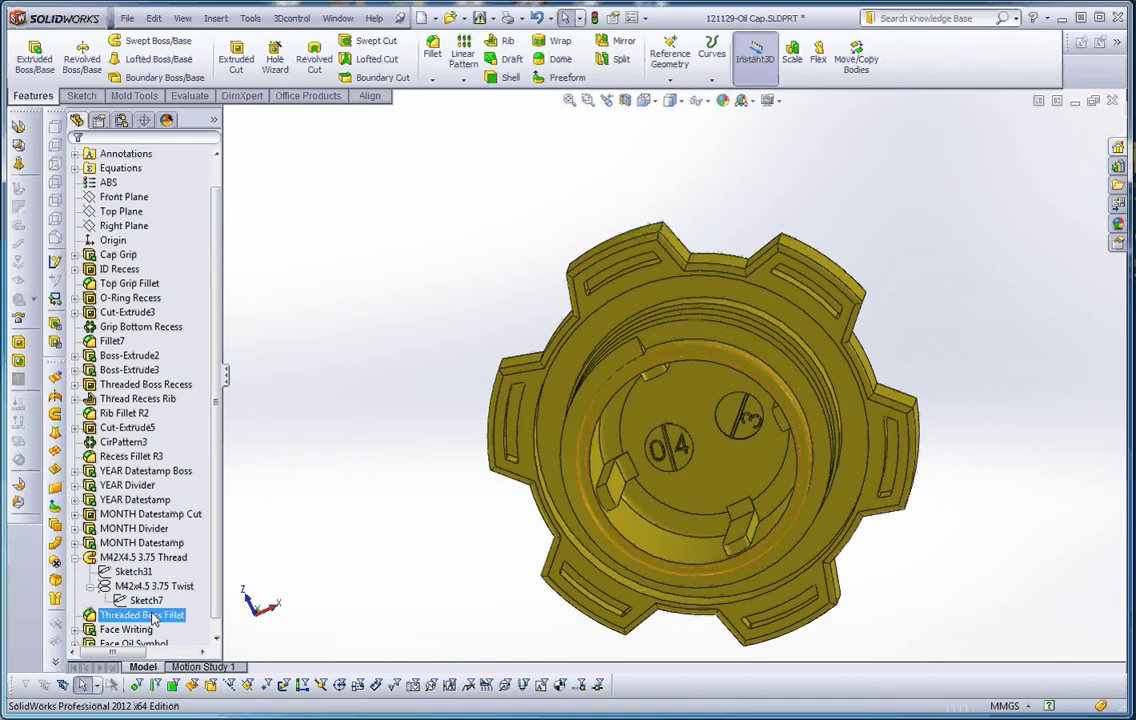
Step: Edit Sketch7, make its circle coradial with the cap's circular edge, and exit the sketch
{"action": "right_click", "coordinate": [148, 603]}
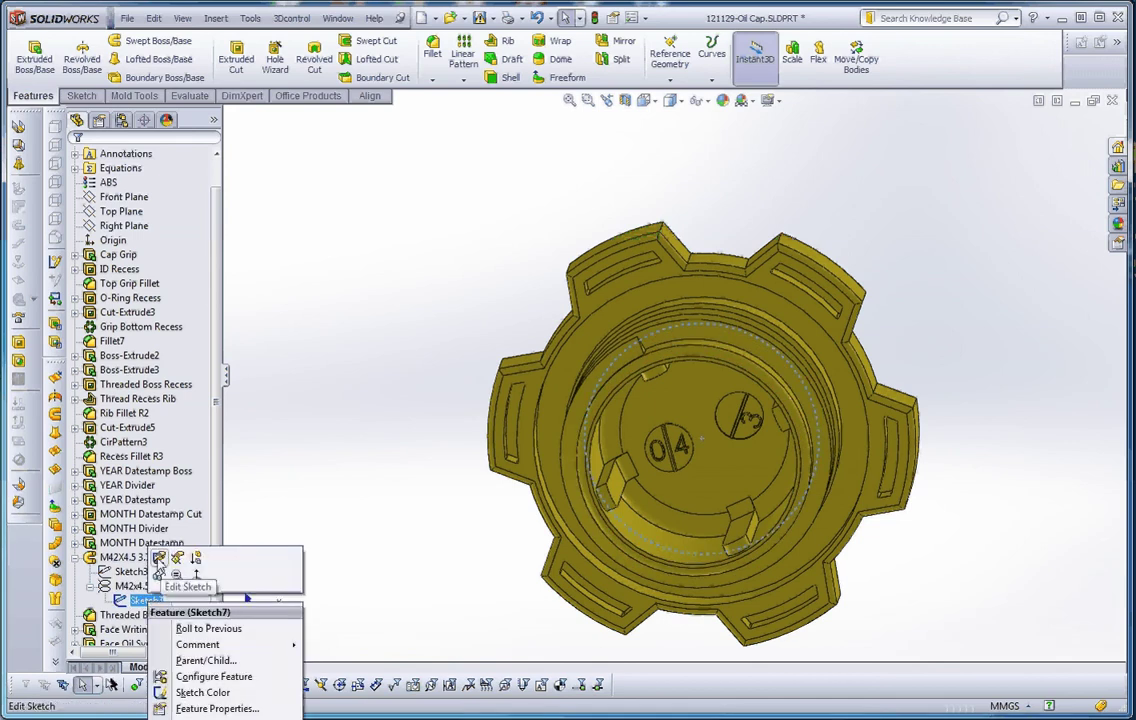
{"action": "left_click", "coordinate": [158, 560]}
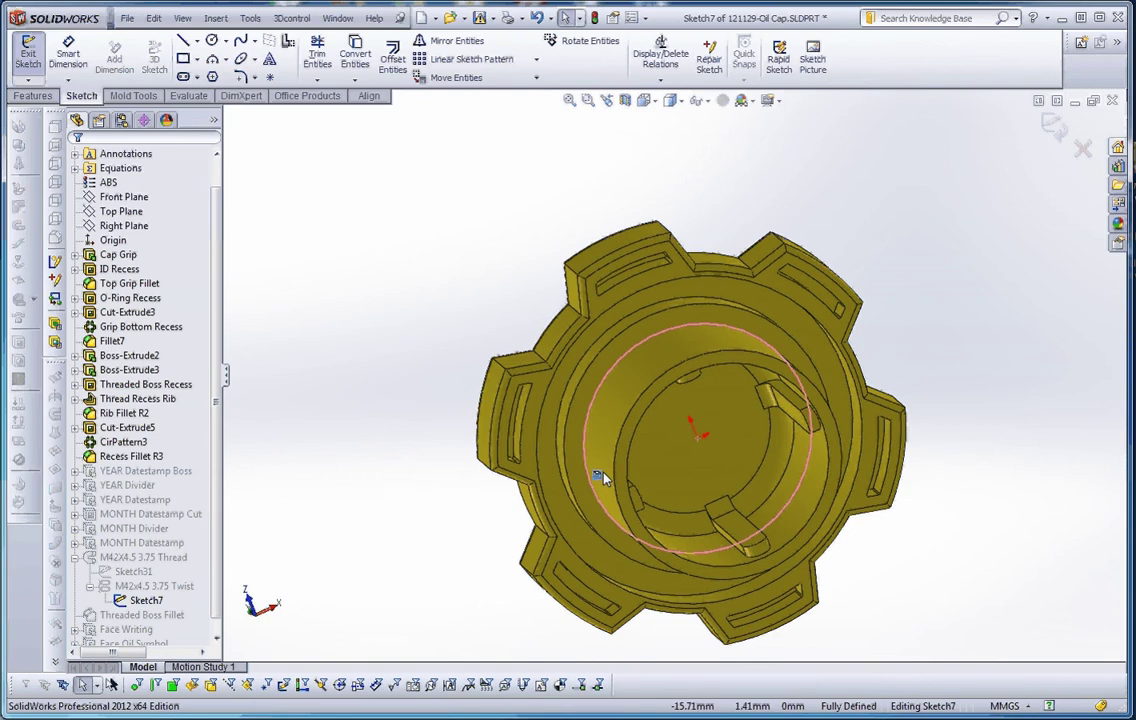
{"action": "left_click", "coordinate": [601, 478]}
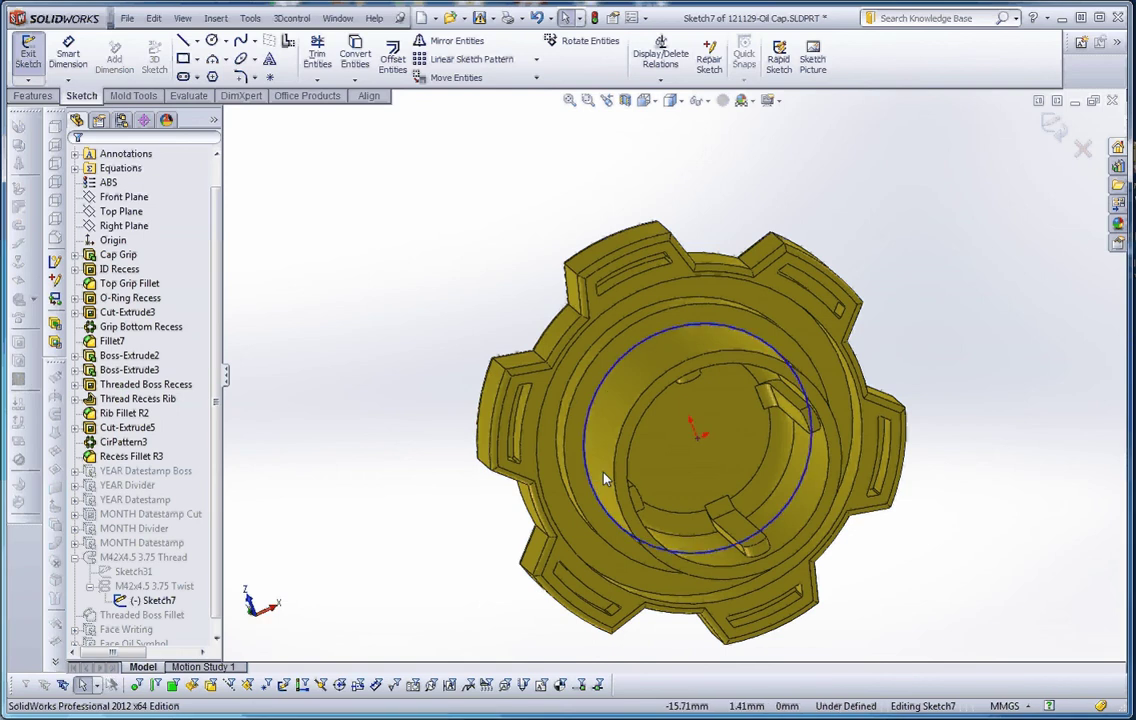
{"action": "left_click_drag", "start_coordinate": [590, 487], "coordinate": [582, 496]}
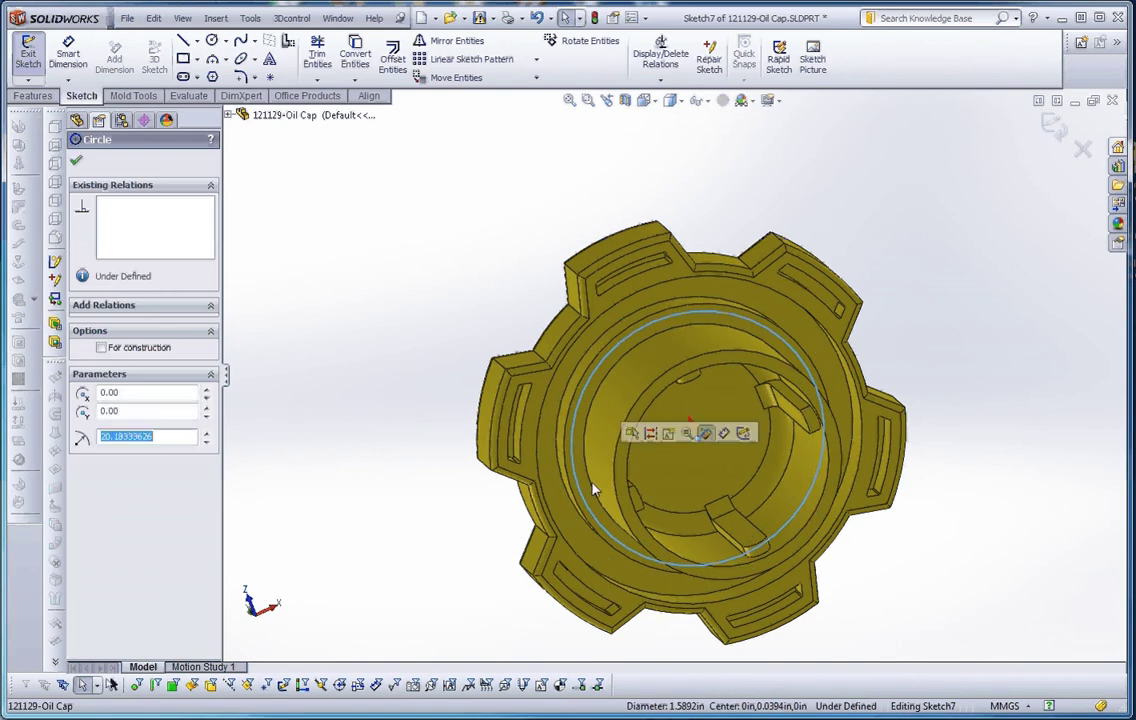
{"action": "left_click", "coordinate": [591, 489], "text": "ctrl"}
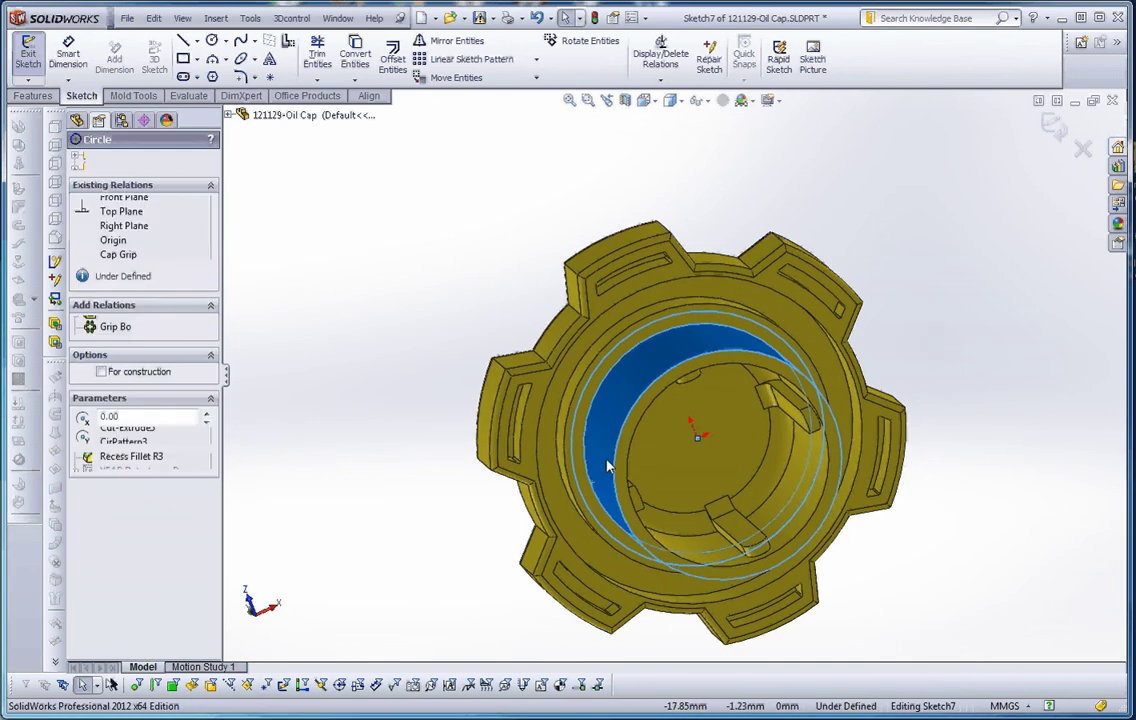
{"action": "left_click", "coordinate": [588, 456]}
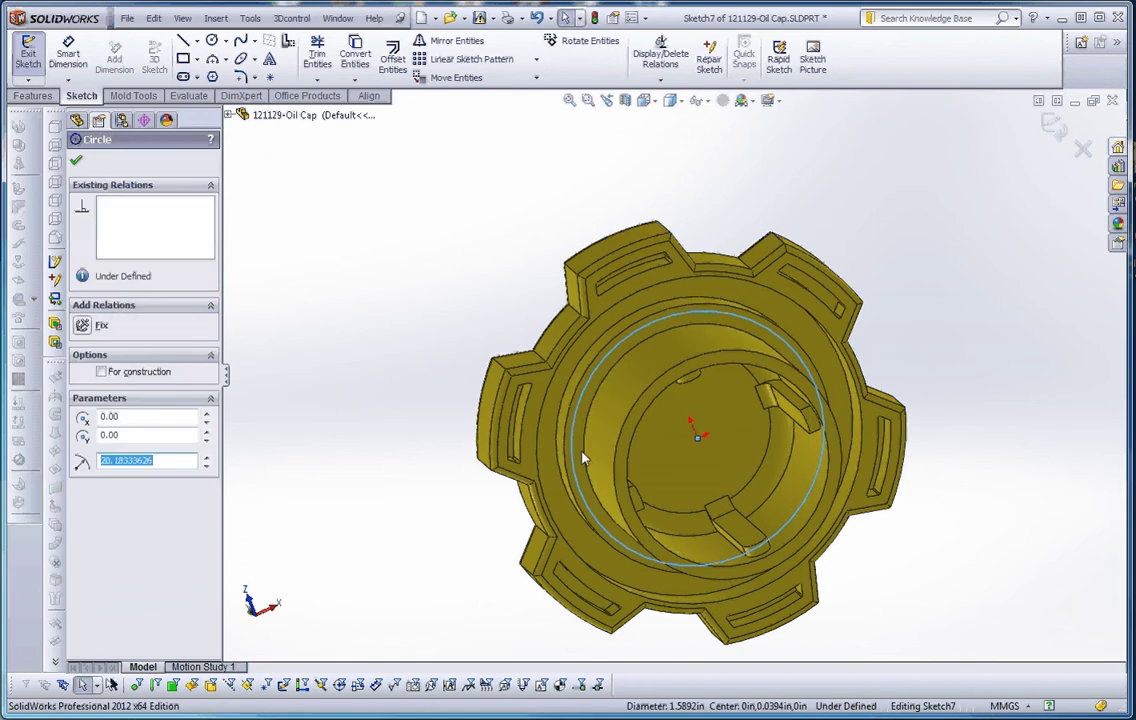
{"action": "left_click", "coordinate": [585, 457], "text": "ctrl"}
{"action": "left_click", "coordinate": [585, 451], "text": "ctrl"}
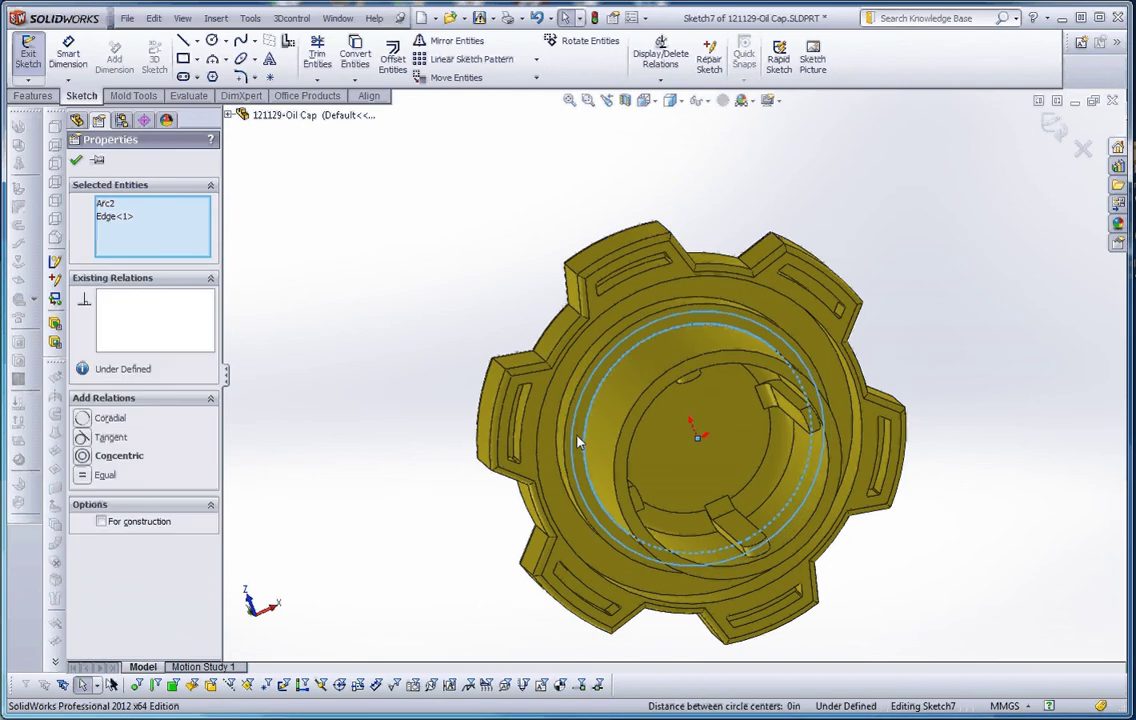
{"action": "left_click", "coordinate": [119, 455]}
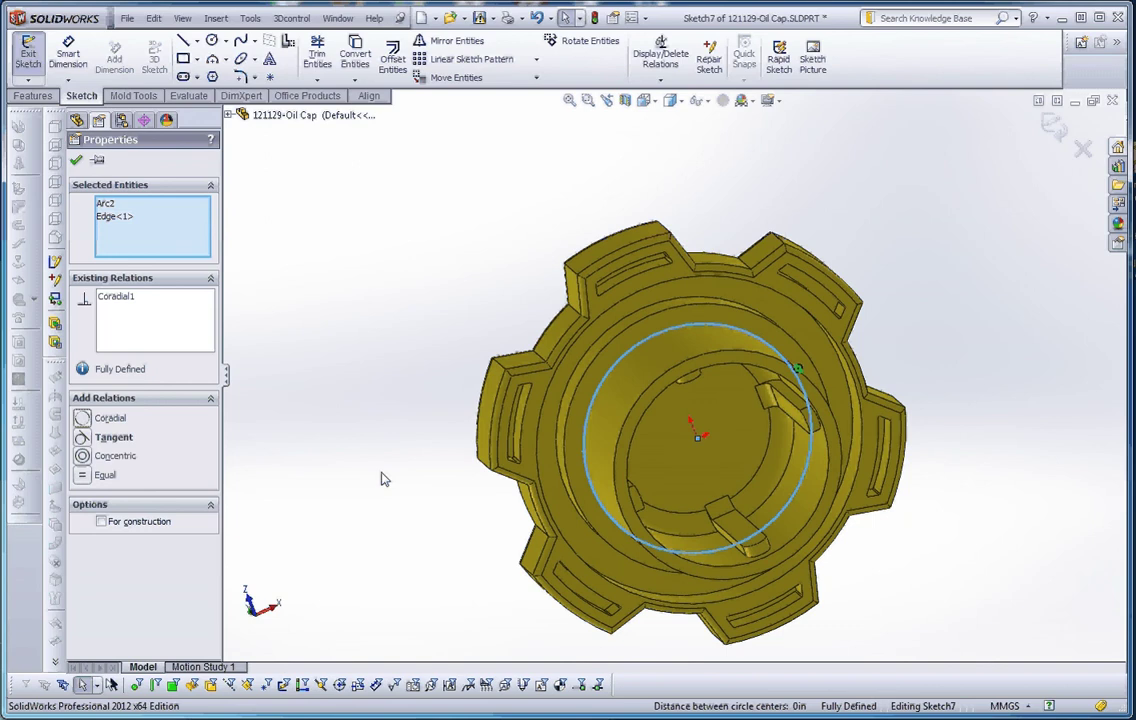
{"action": "left_click", "coordinate": [381, 478]}
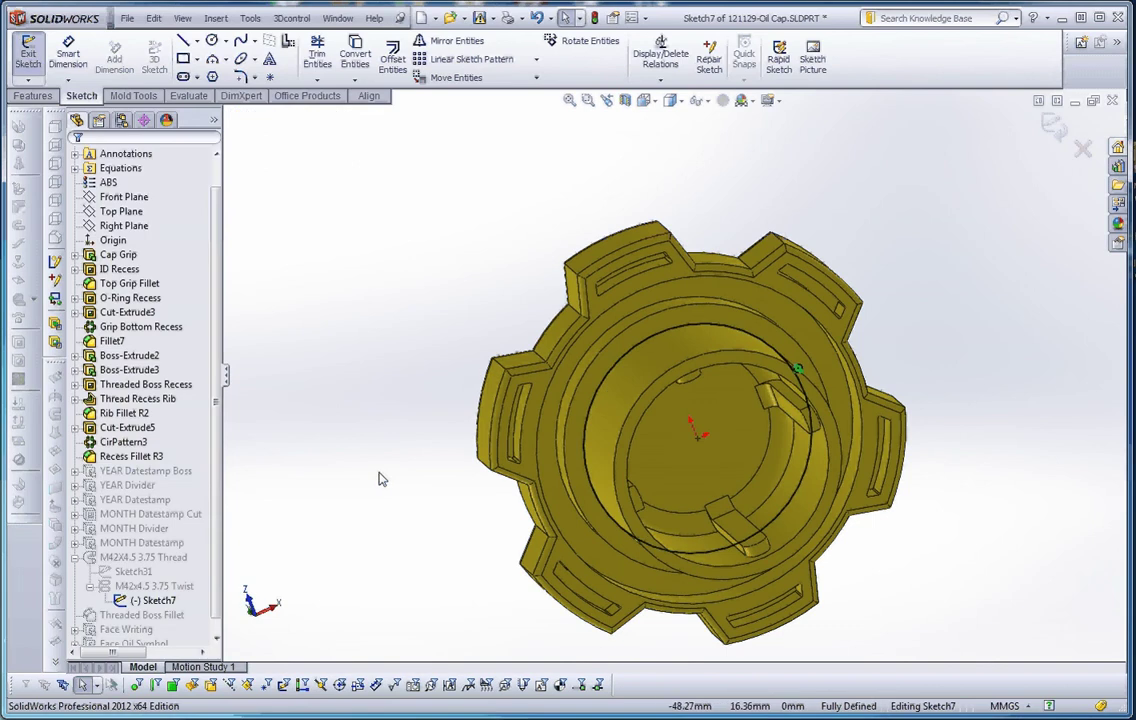
{"action": "left_click", "coordinate": [594, 17]}
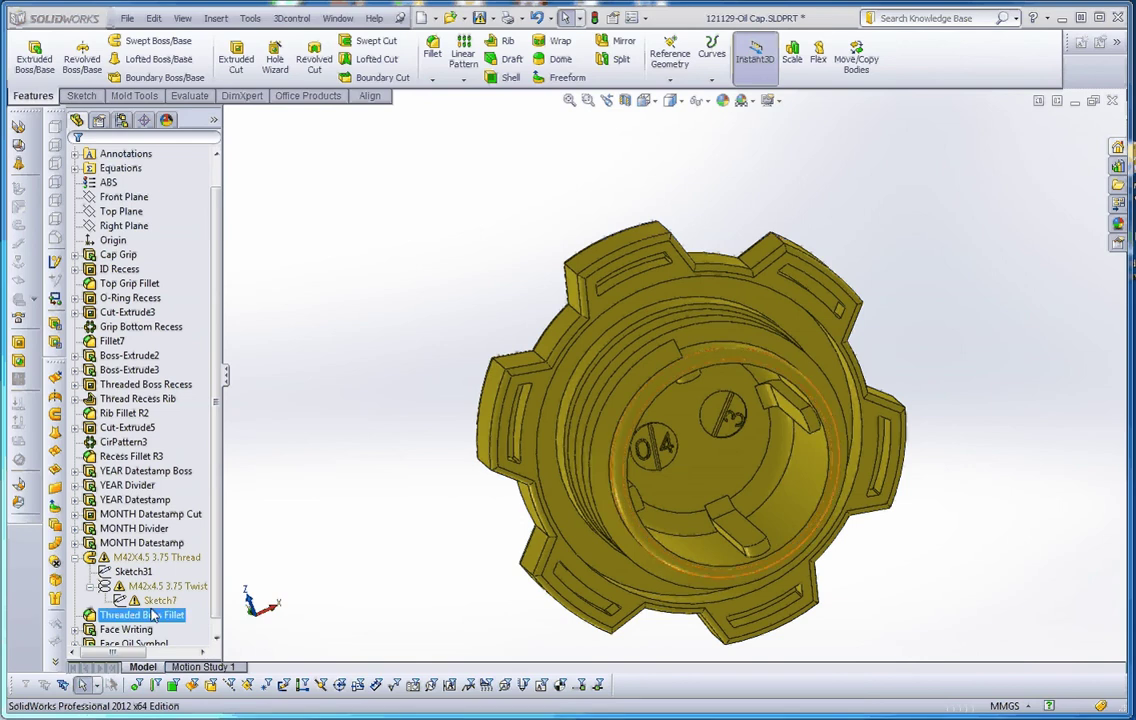
Step: Clear the Threaded Boss Fillet selection and dismiss the What's Wrong warning report
{"action": "key", "text": "Escape"}
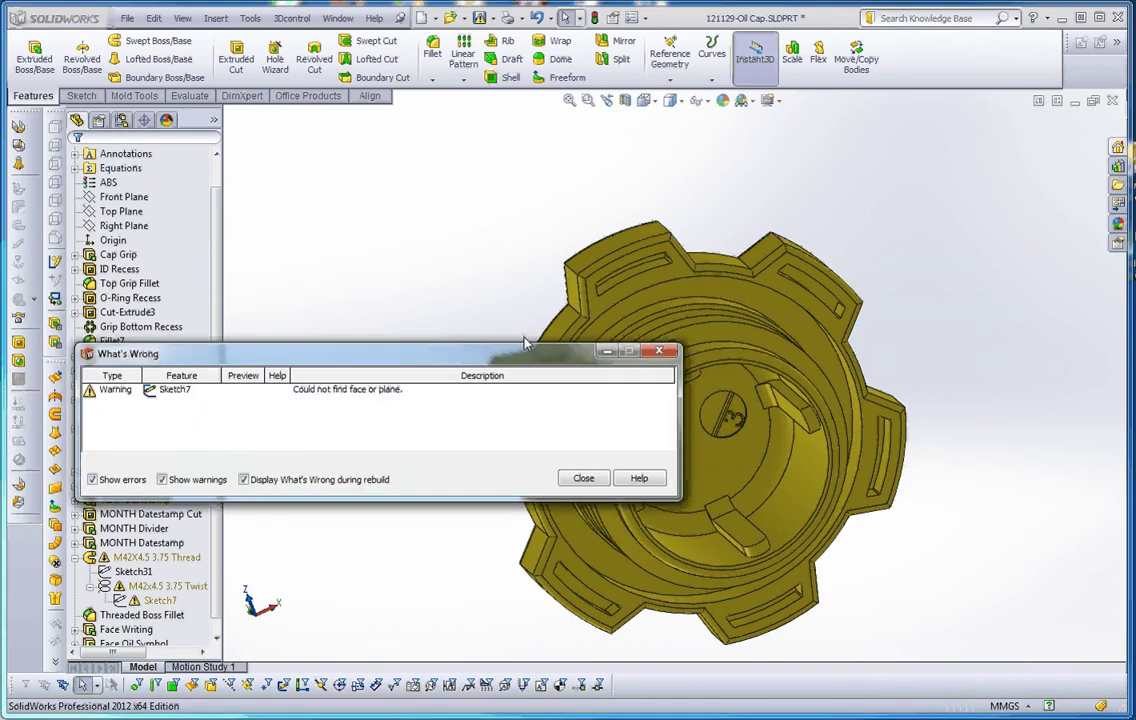
{"action": "left_click_drag", "start_coordinate": [569, 297], "coordinate": [670, 210]}
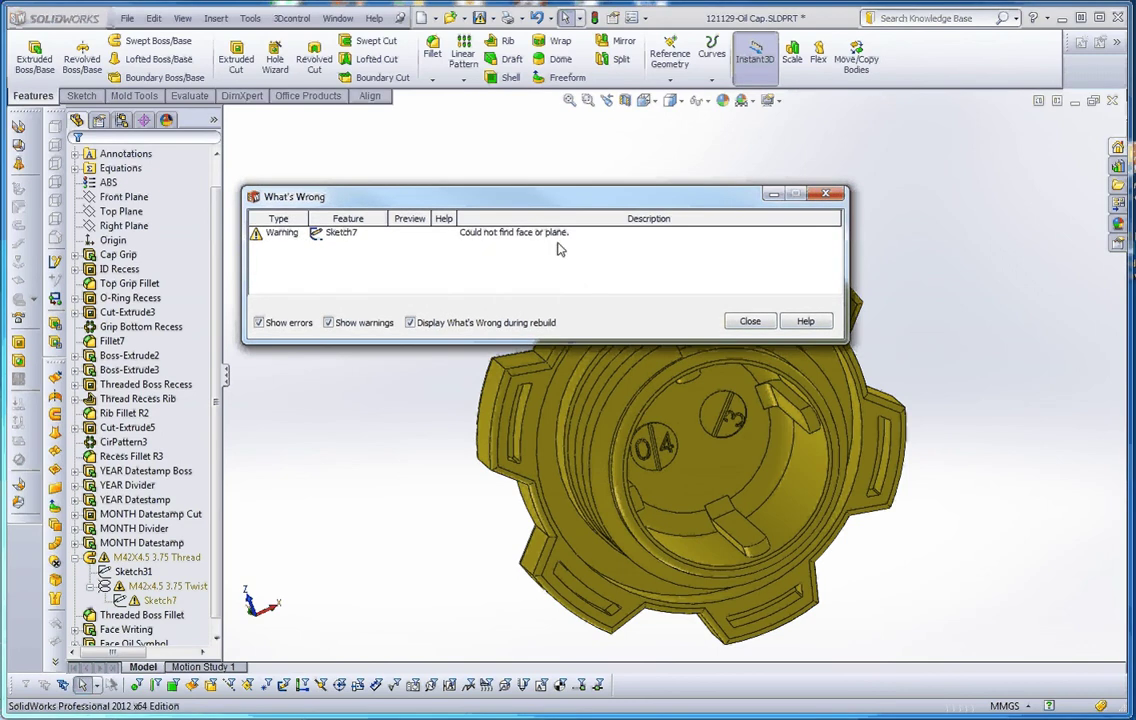
{"action": "left_click_drag", "start_coordinate": [480, 197], "coordinate": [353, 232]}
{"action": "key", "text": "Escape"}
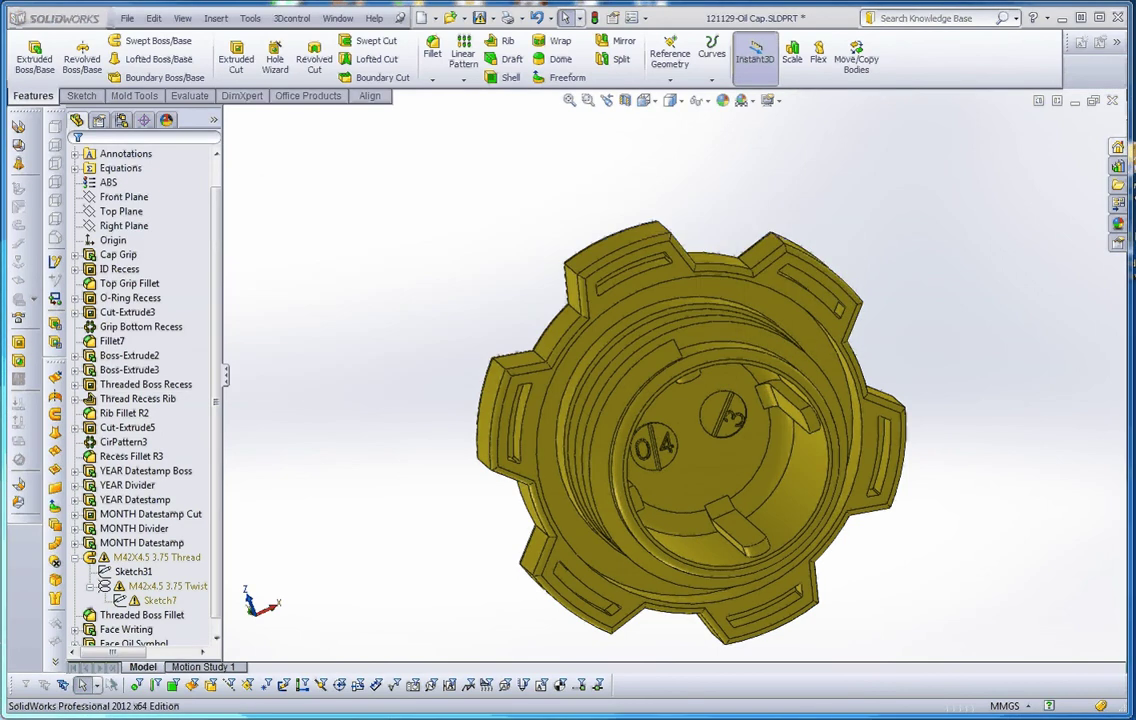
Step: Redefine Sketch7's sketch plane as the cap's inner ring face
{"action": "right_click", "coordinate": [160, 599]}
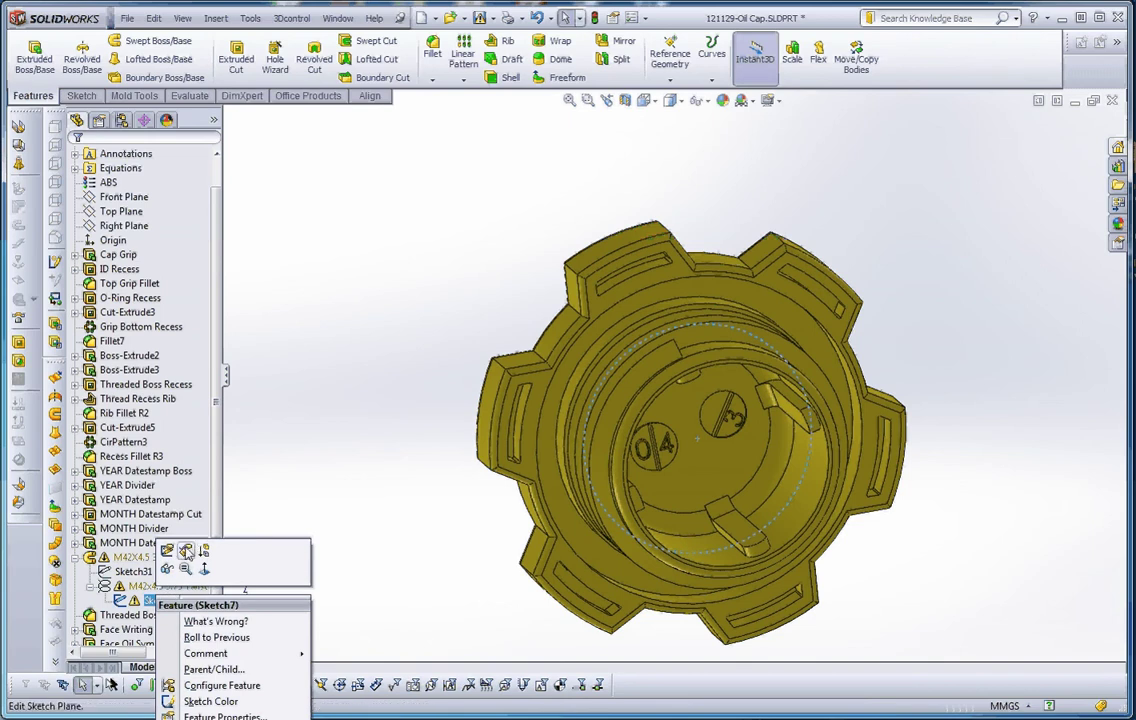
{"action": "left_click", "coordinate": [186, 551]}
{"action": "scroll", "coordinate": [566, 425], "scroll_direction": "down", "scroll_amount": 3}
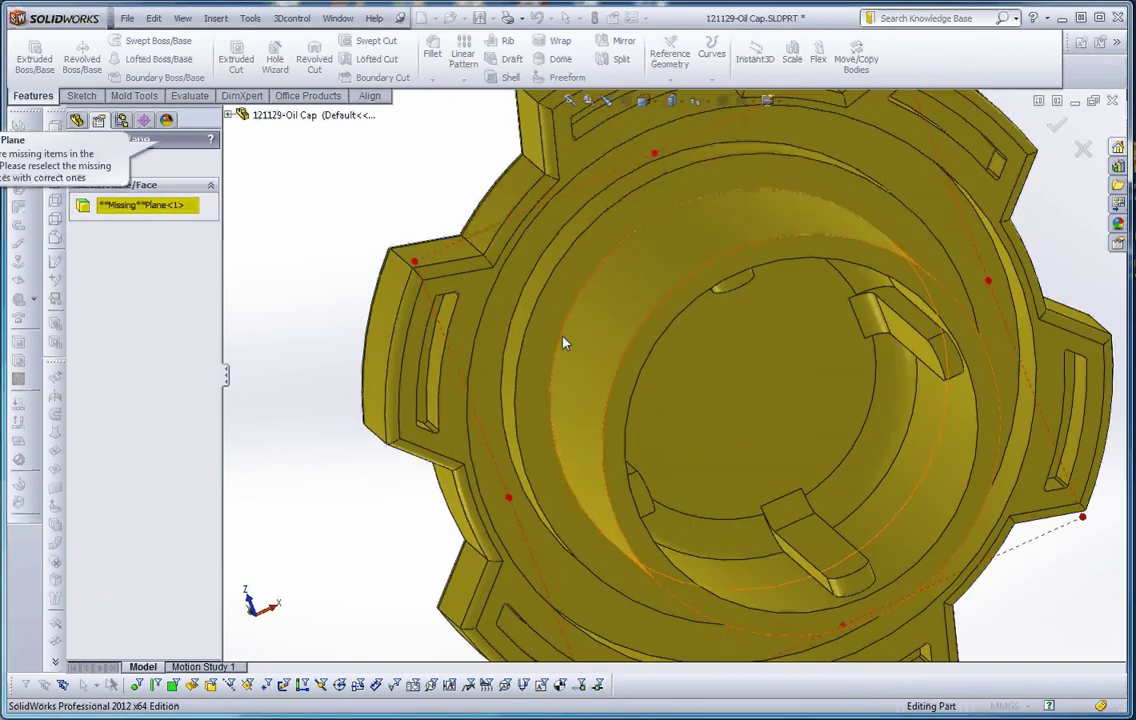
{"action": "left_click", "coordinate": [545, 330]}
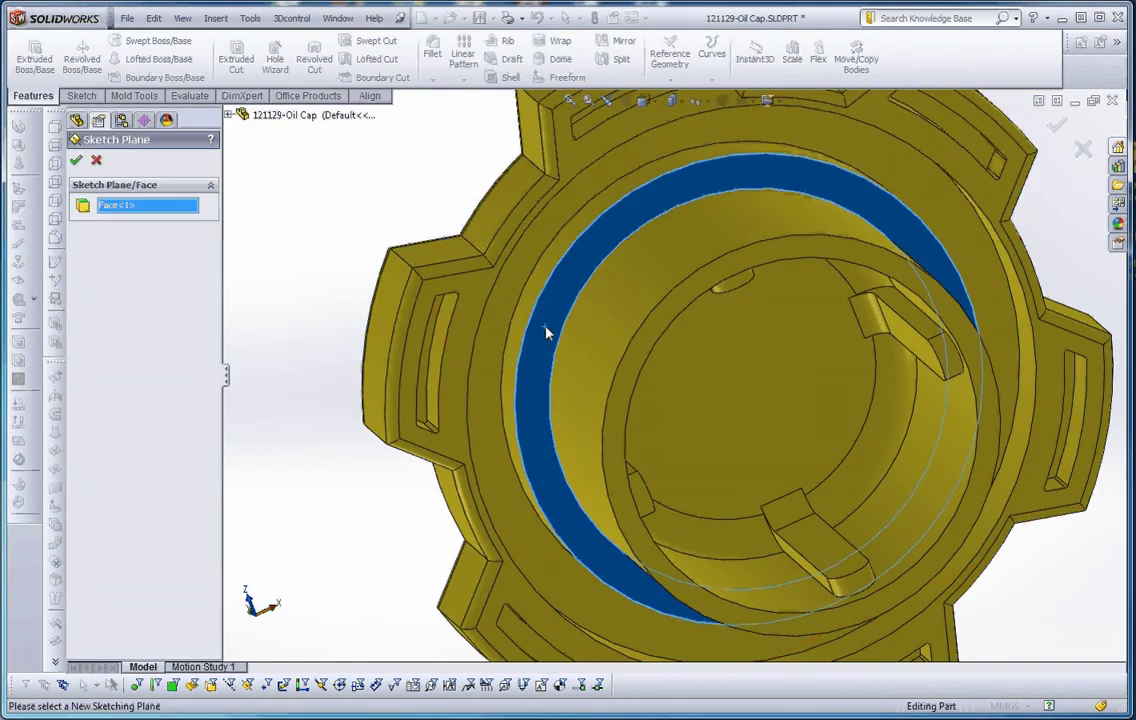
{"action": "left_click", "coordinate": [76, 161]}
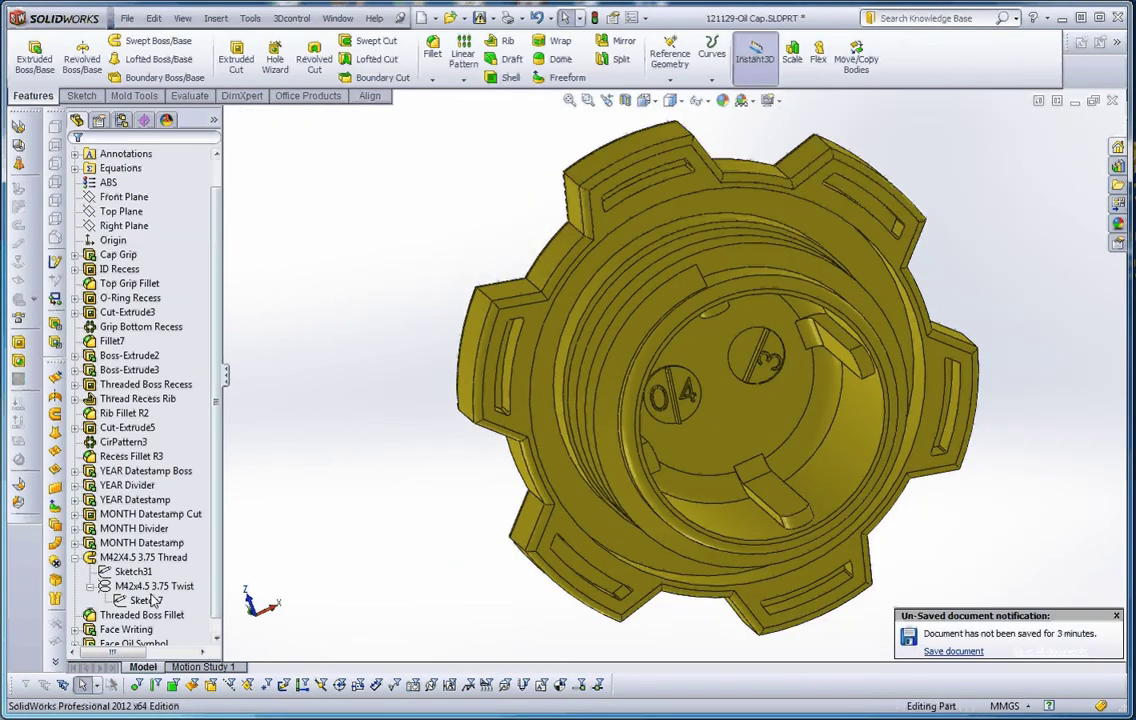
Step: Drag the M42X4.5 3.75 Thread above Threaded Boss Recess, acknowledging the fillet and error messages
{"action": "left_click", "coordinate": [118, 557]}
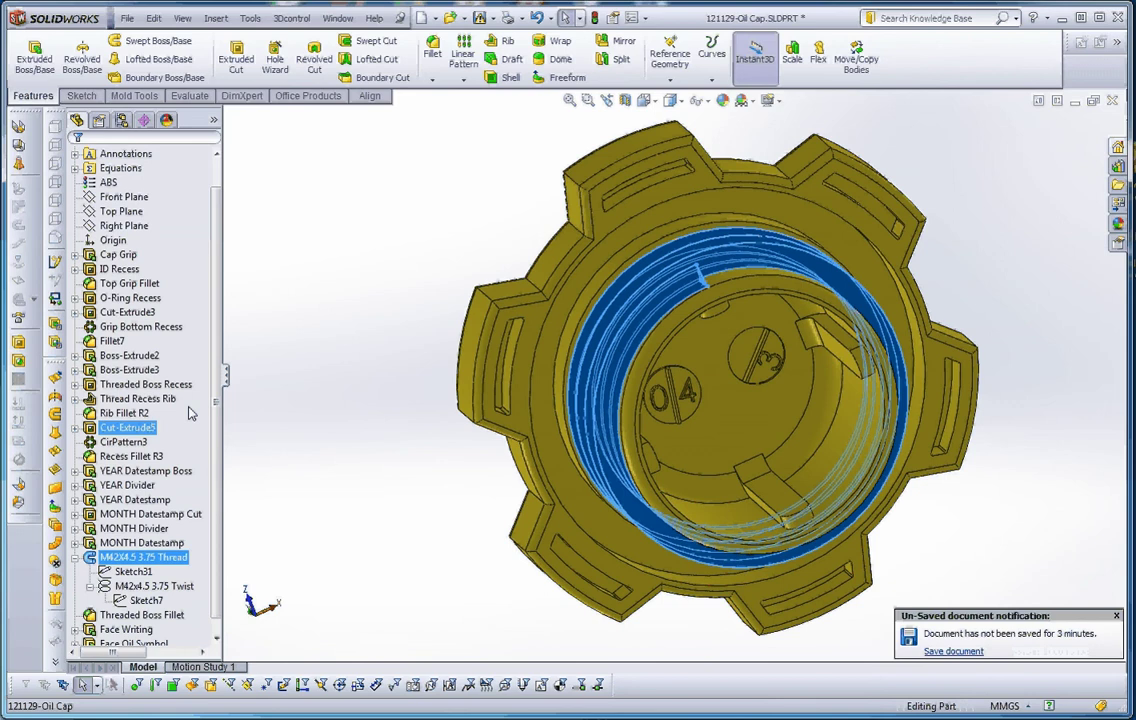
{"action": "left_click_drag", "start_coordinate": [170, 375], "coordinate": [190, 377]}
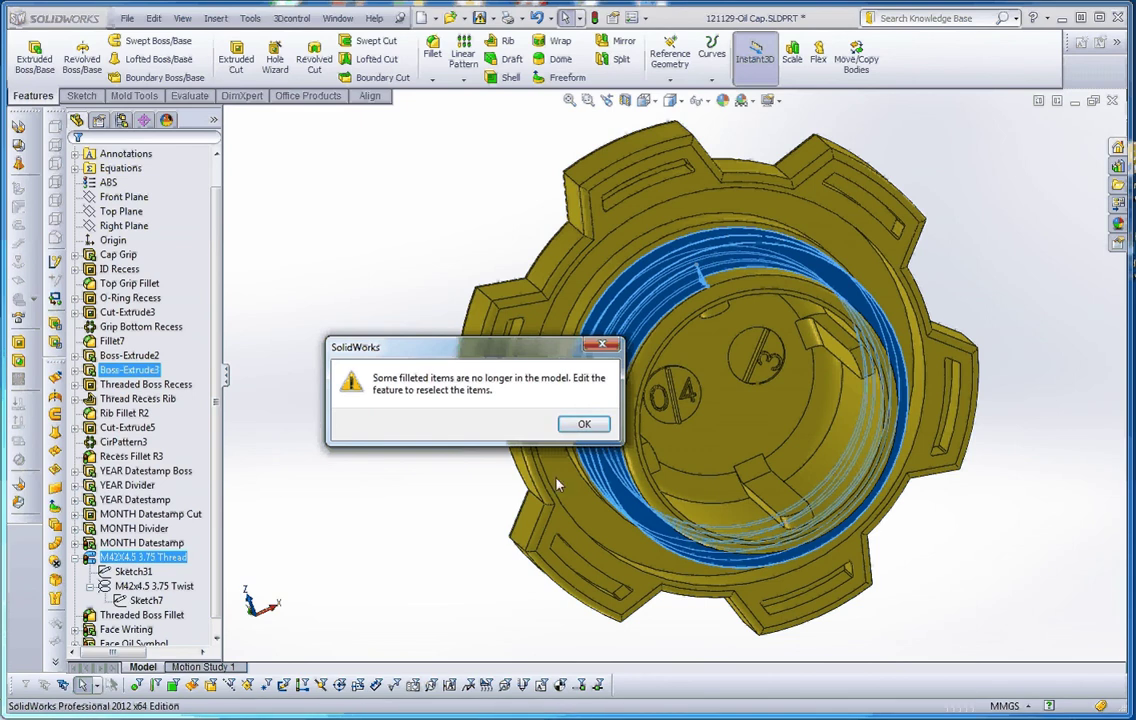
{"action": "left_click", "coordinate": [578, 428]}
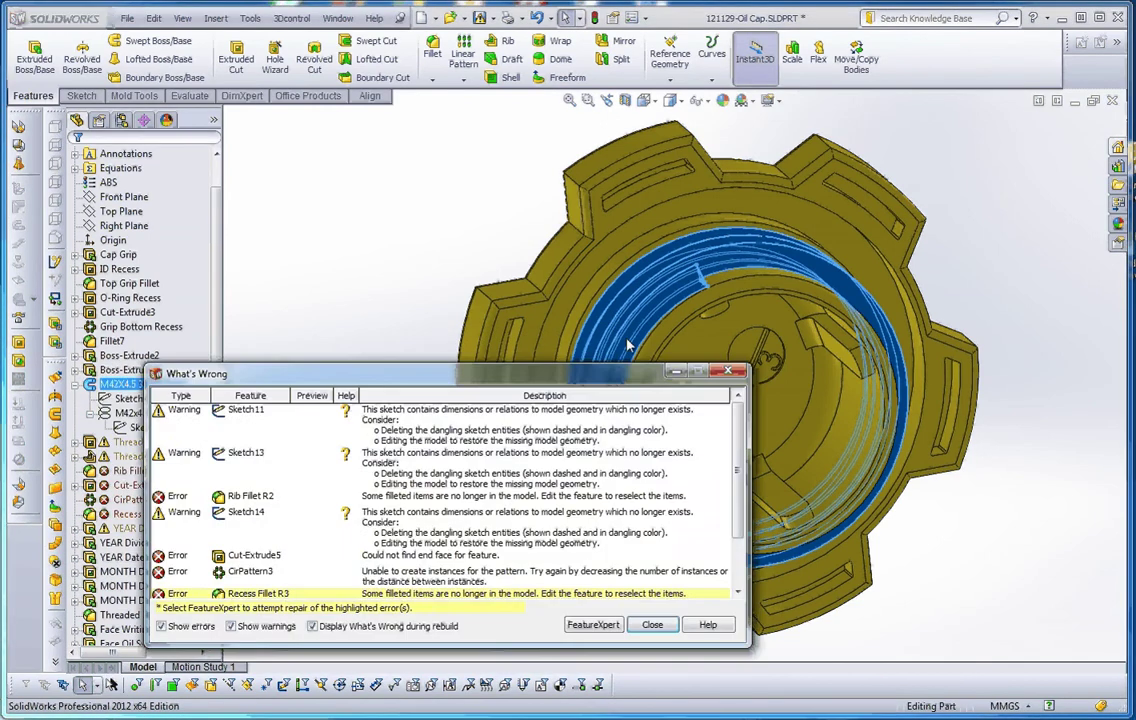
{"action": "left_click_drag", "start_coordinate": [707, 284], "coordinate": [668, 162]}
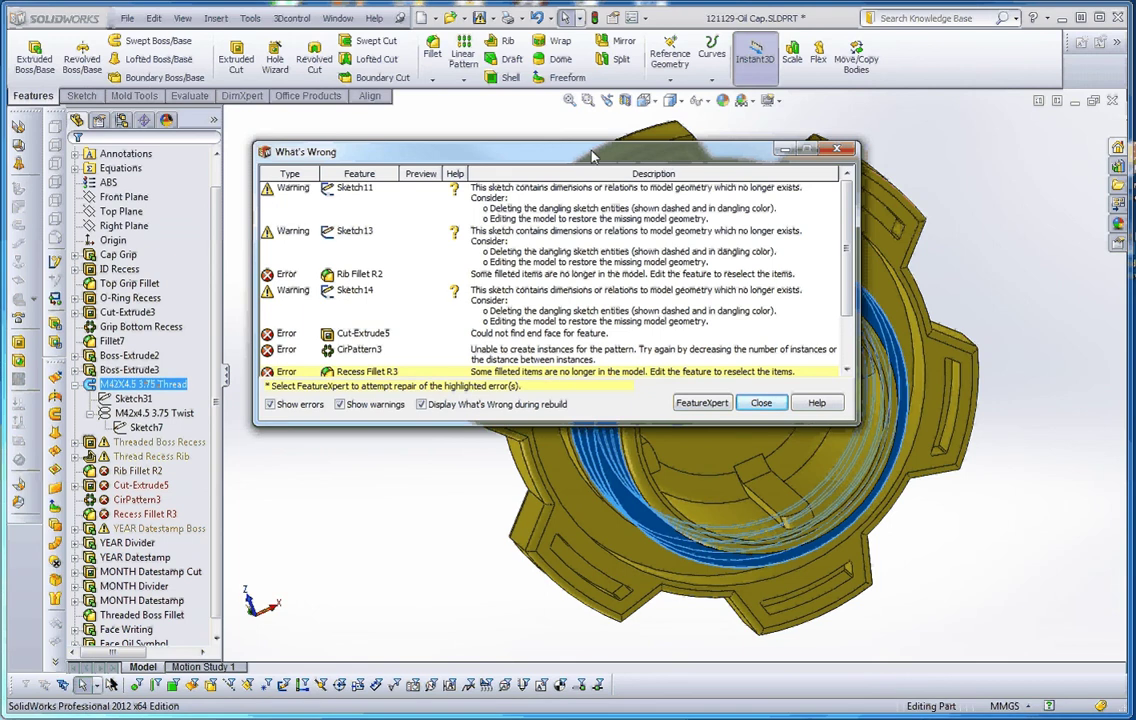
{"action": "left_click", "coordinate": [758, 404]}
{"action": "left_click", "coordinate": [330, 472]}
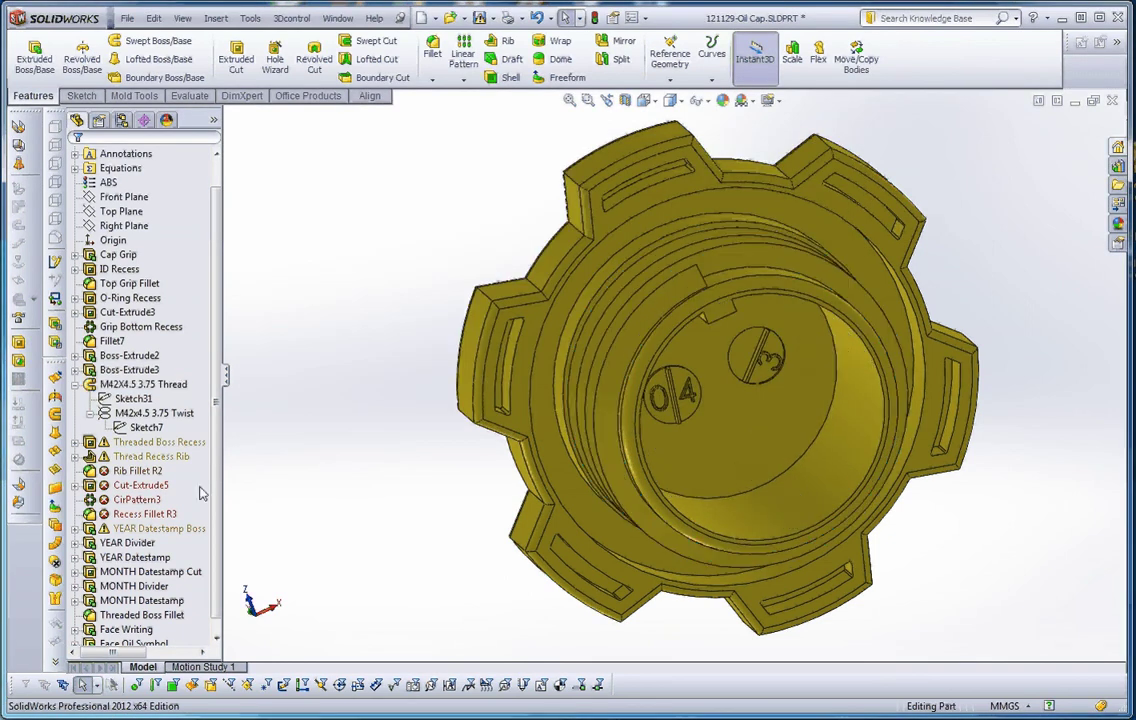
Step: Expand Threaded Boss Recess and set Sketch11's plane to the cap's inner circular face
{"action": "left_click", "coordinate": [76, 442]}
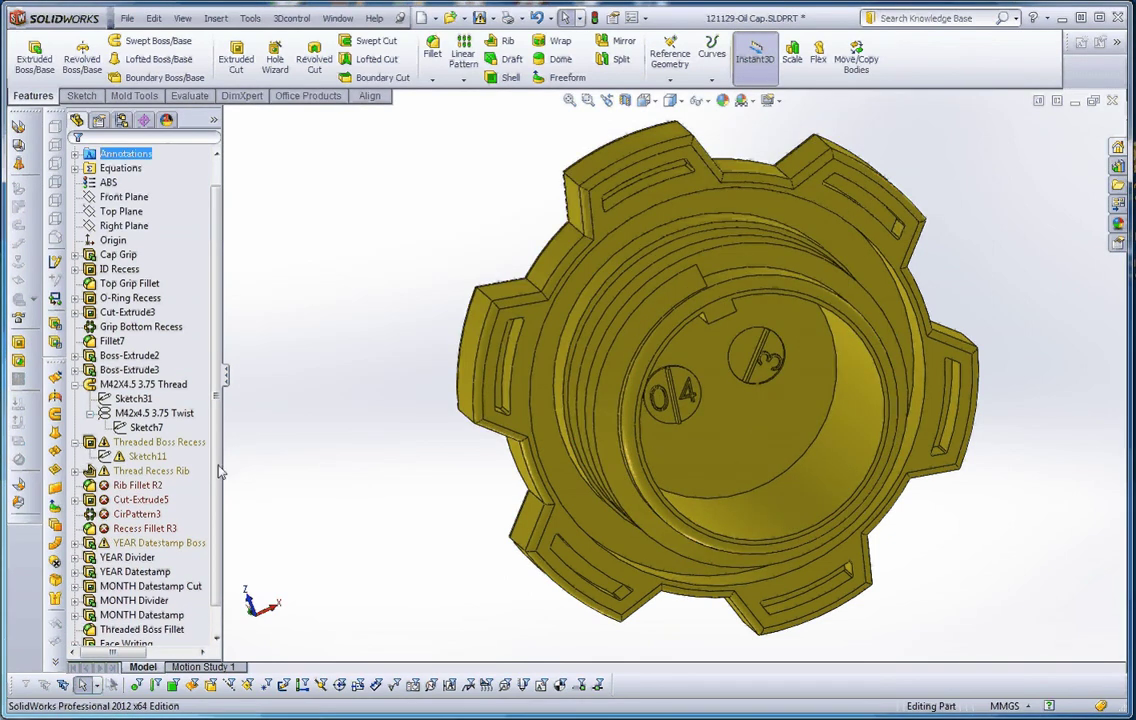
{"action": "right_click", "coordinate": [163, 457]}
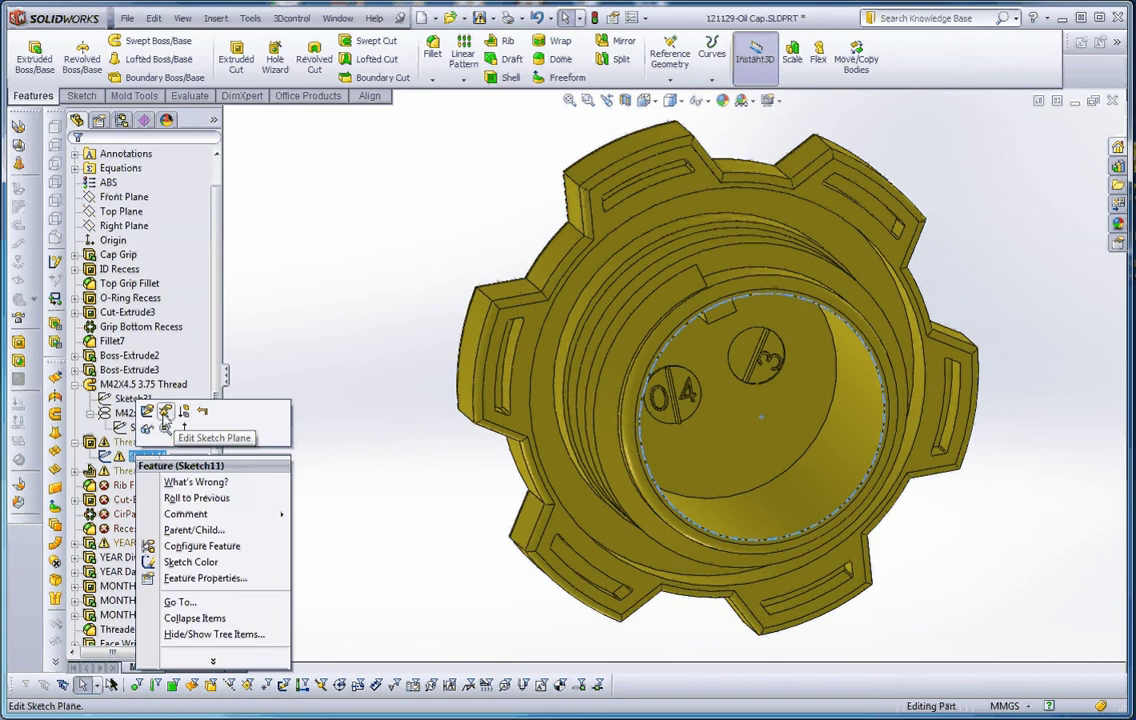
{"action": "left_click", "coordinate": [166, 418]}
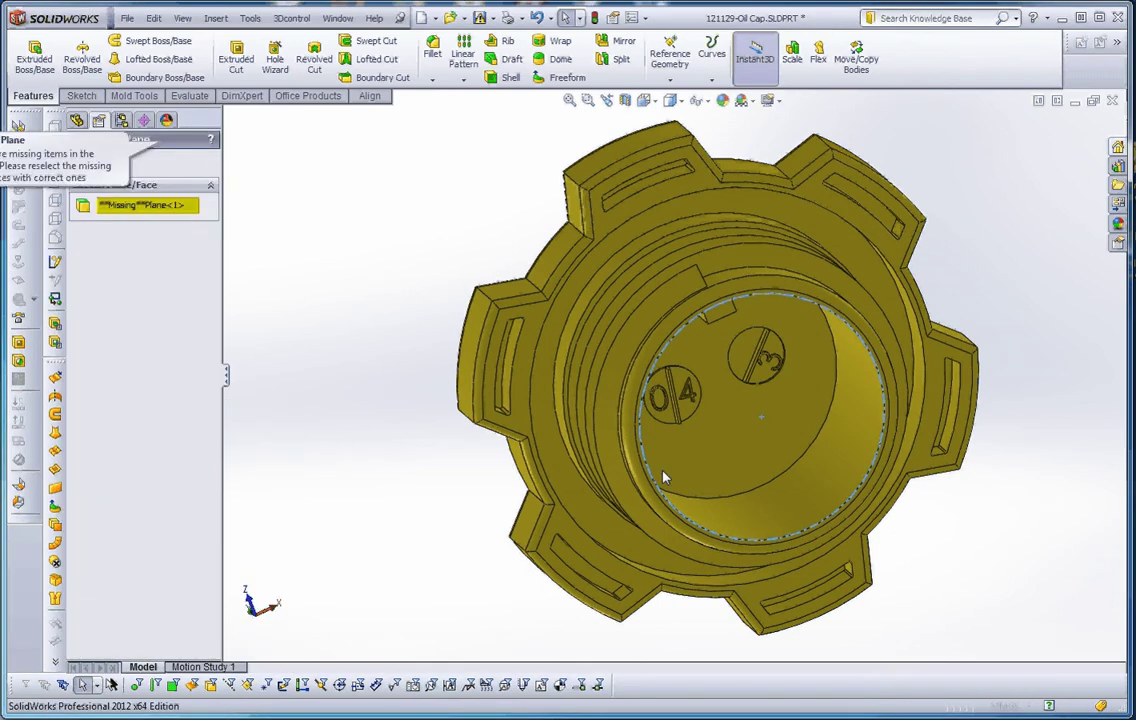
{"action": "middle_click_drag", "start_coordinate": [664, 478], "coordinate": [680, 413]}
{"action": "scroll", "coordinate": [621, 337], "scroll_direction": "up", "scroll_amount": 5}
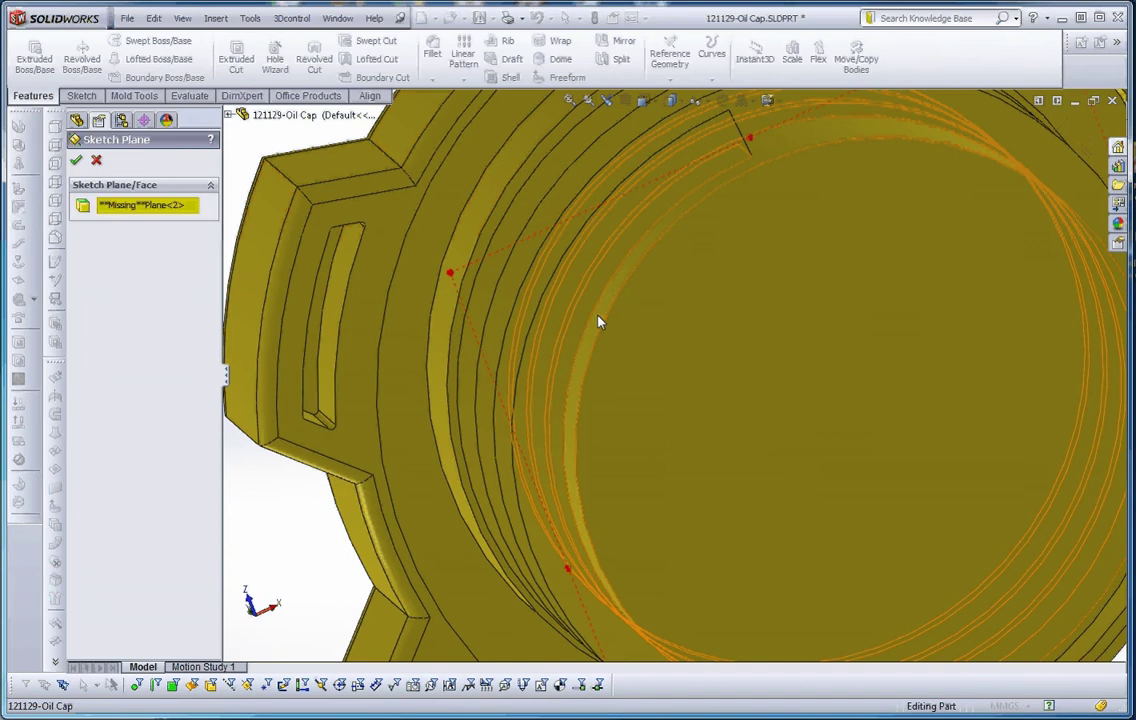
{"action": "middle_click_drag", "start_coordinate": [634, 360], "coordinate": [740, 355]}
{"action": "left_click", "coordinate": [739, 357]}
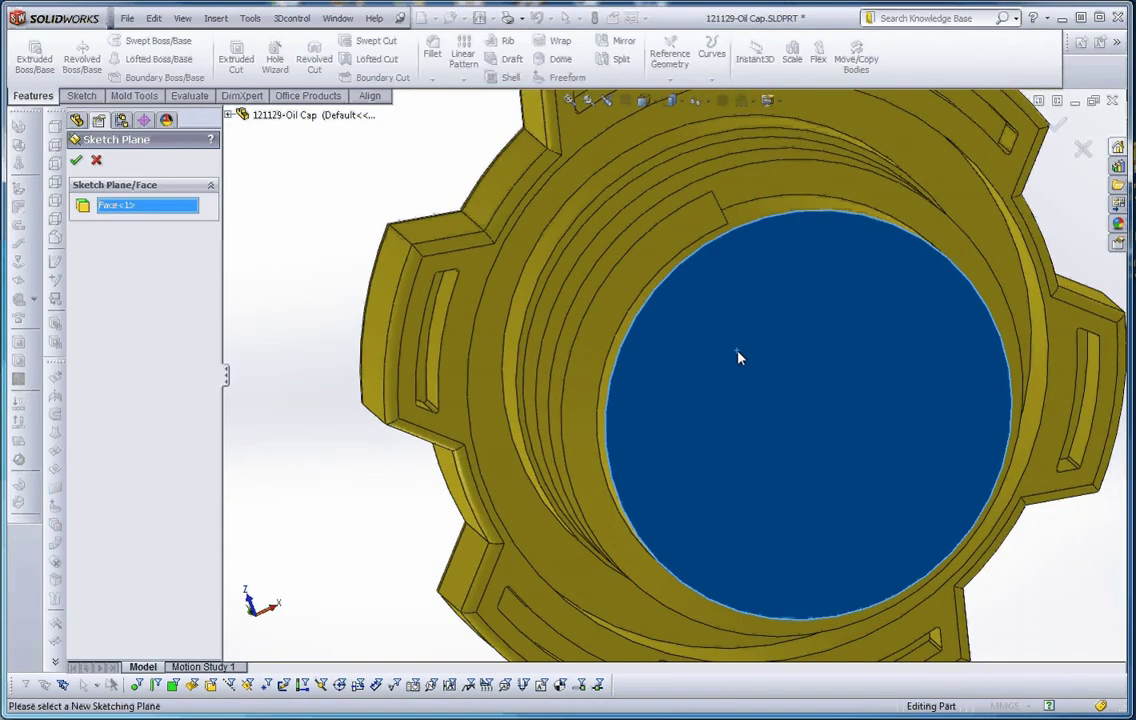
{"action": "scroll", "coordinate": [739, 357], "scroll_direction": "down", "scroll_amount": 3}
{"action": "scroll", "coordinate": [707, 388], "scroll_direction": "down", "scroll_amount": 2}
{"action": "left_click", "coordinate": [76, 160]}
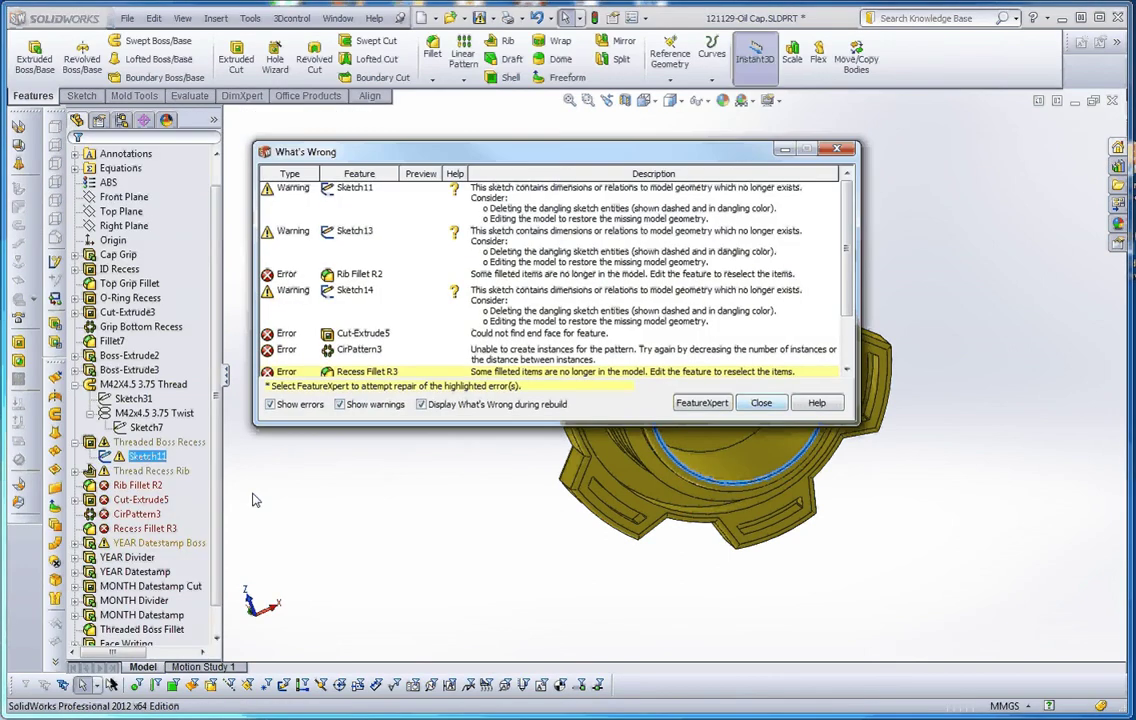
Step: Edit Sketch11, delete the dangling relation, and snap the 32.25 circle's centre onto the origin
{"action": "right_click", "coordinate": [145, 459]}
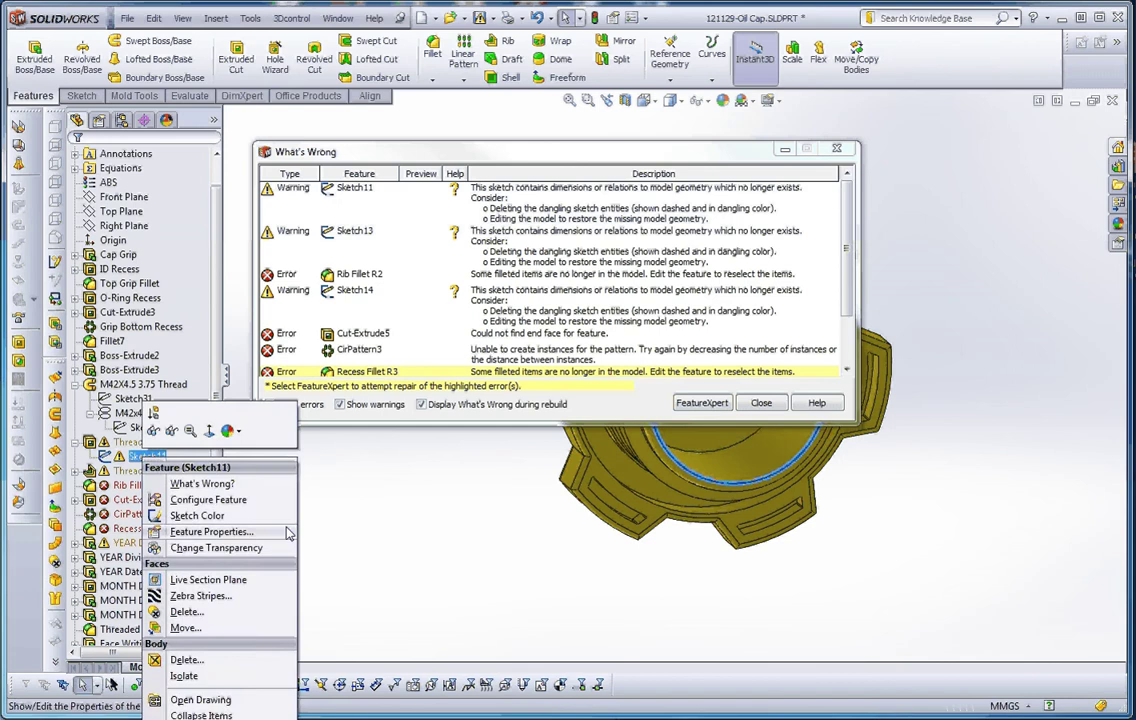
{"action": "key", "text": "Escape"}
{"action": "right_click", "coordinate": [145, 457]}
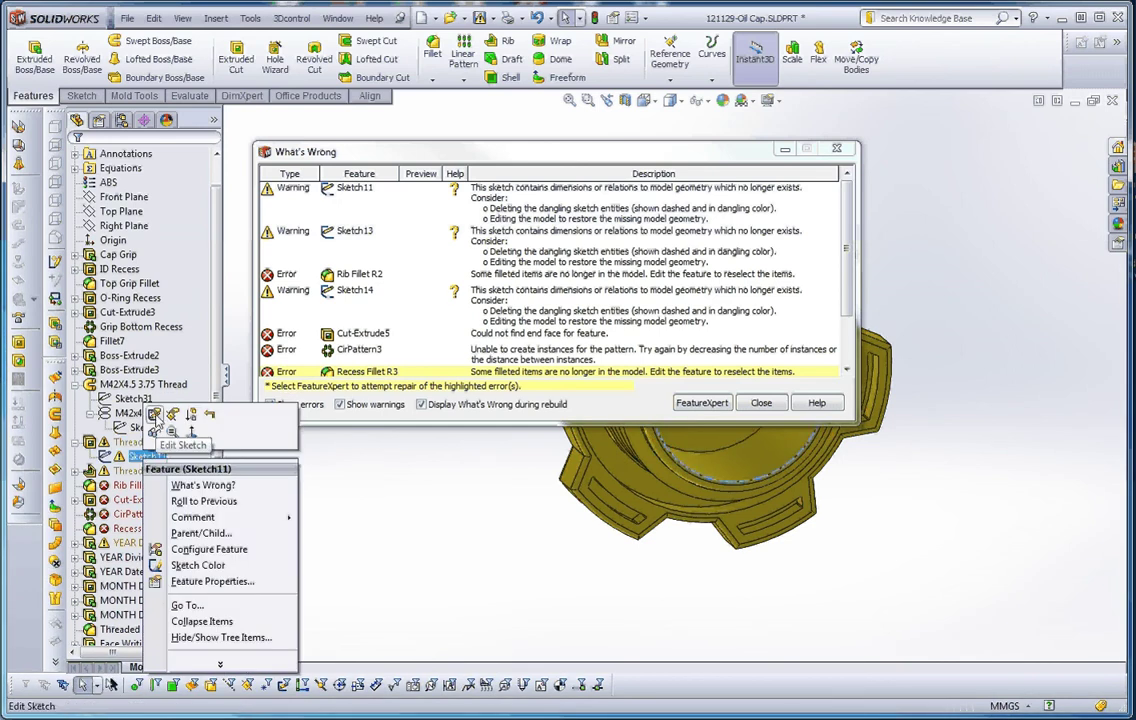
{"action": "left_click", "coordinate": [155, 415]}
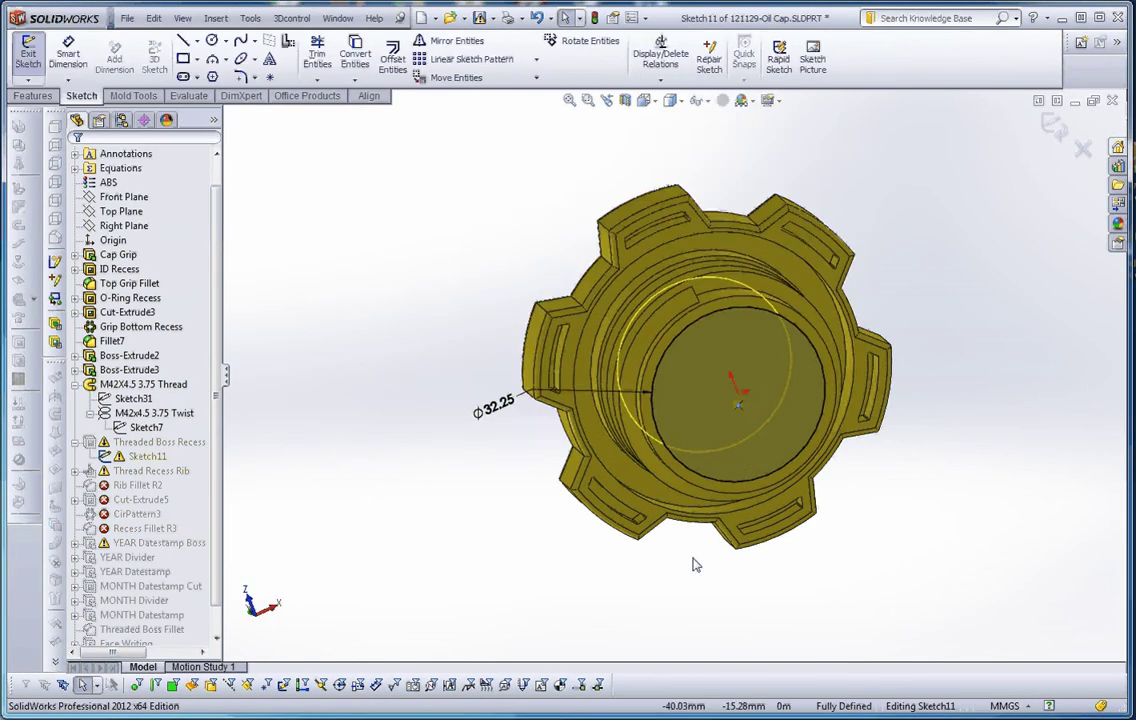
{"action": "scroll", "coordinate": [742, 440], "scroll_direction": "down", "scroll_amount": 3}
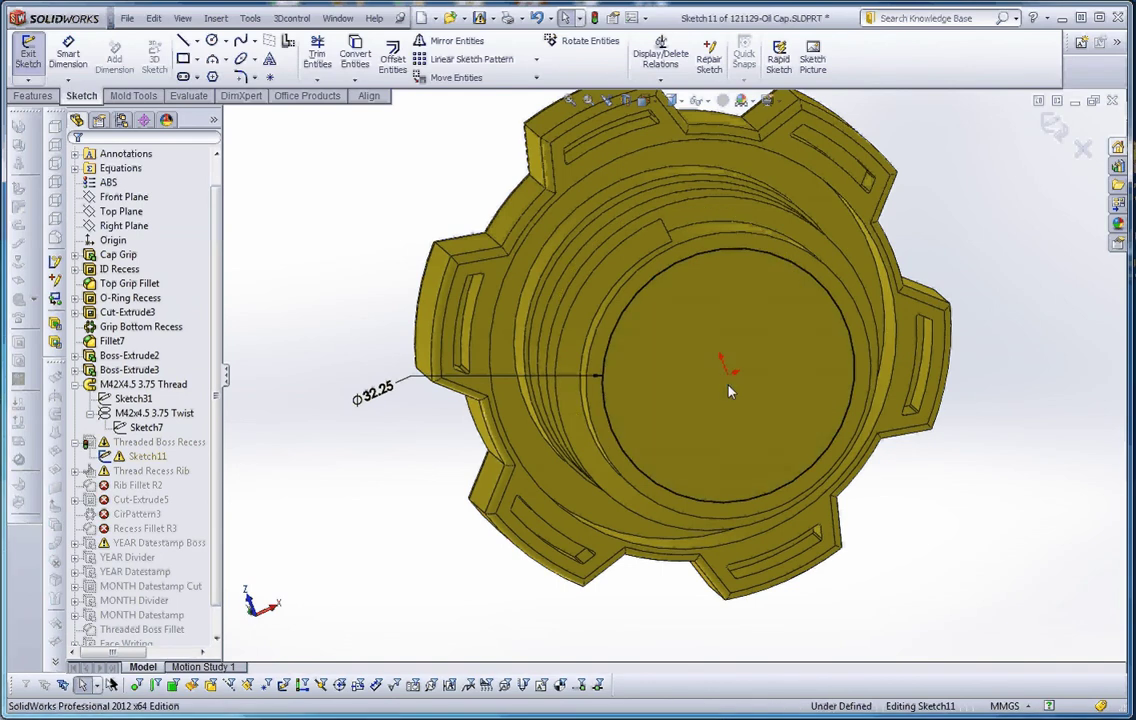
{"action": "key", "text": "Delete"}
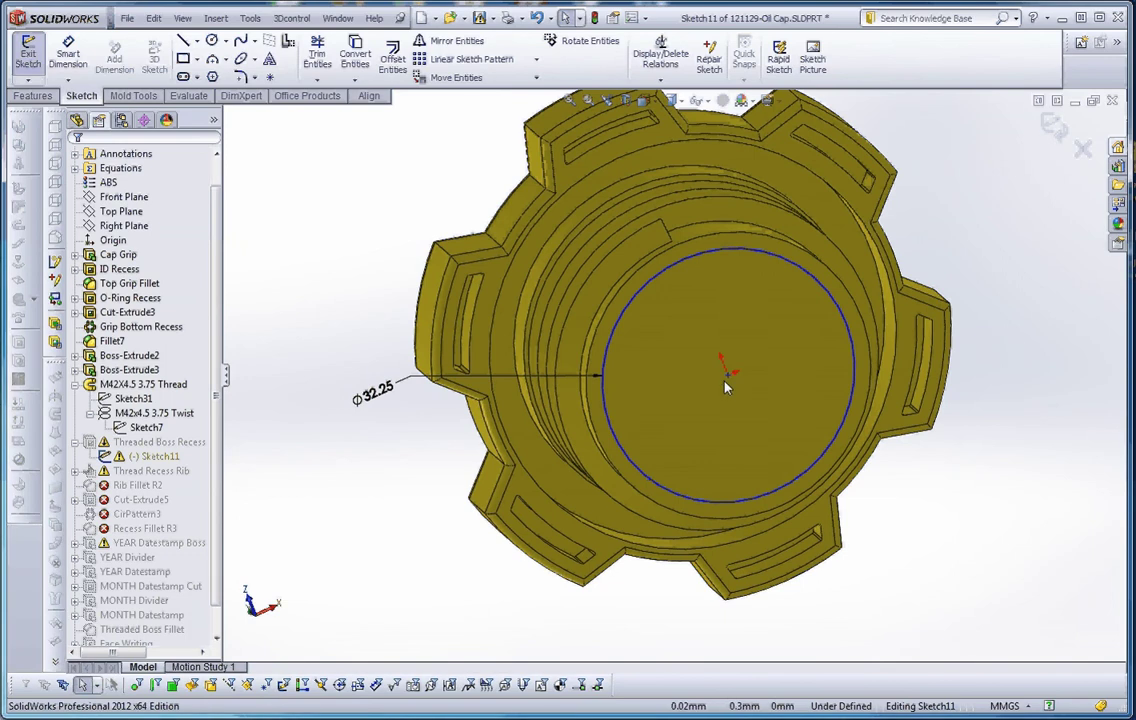
{"action": "left_click", "coordinate": [729, 377]}
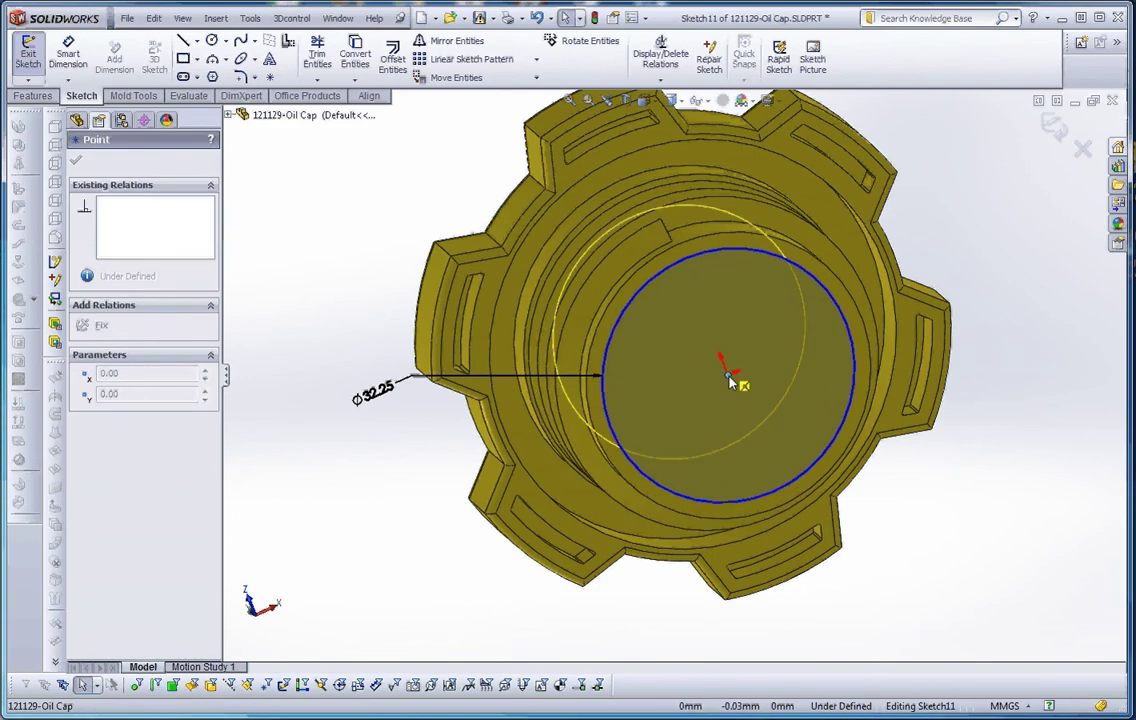
{"action": "left_click_drag", "start_coordinate": [731, 380], "coordinate": [729, 377]}
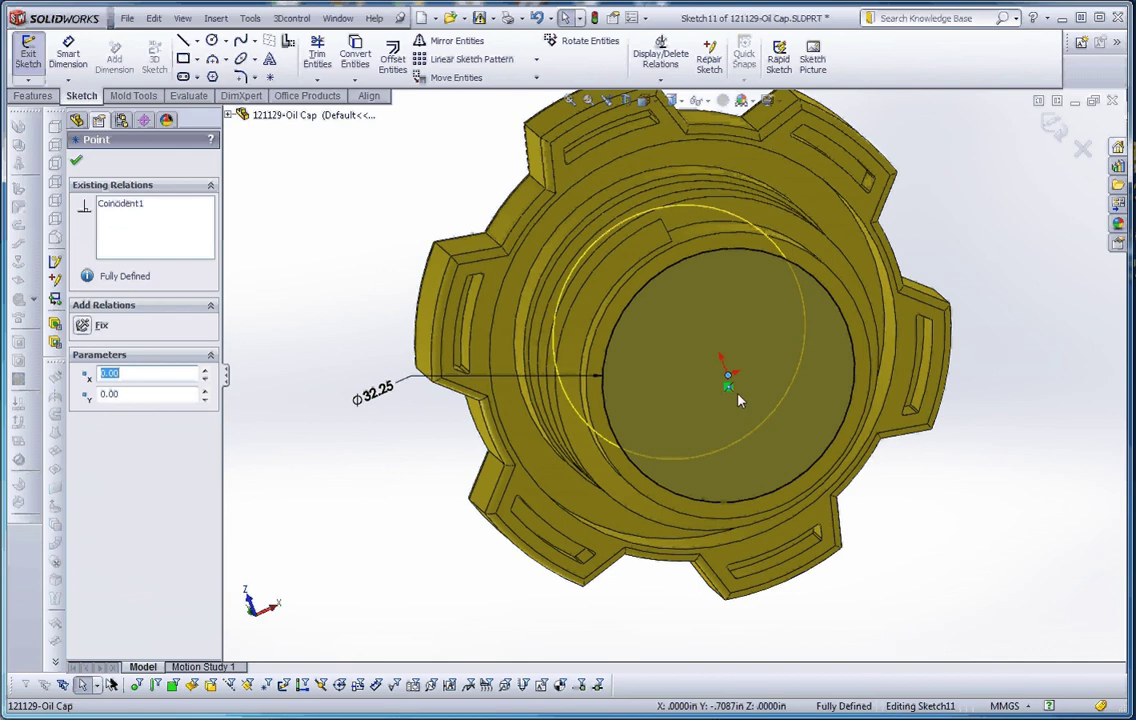
{"action": "left_click", "coordinate": [76, 160]}
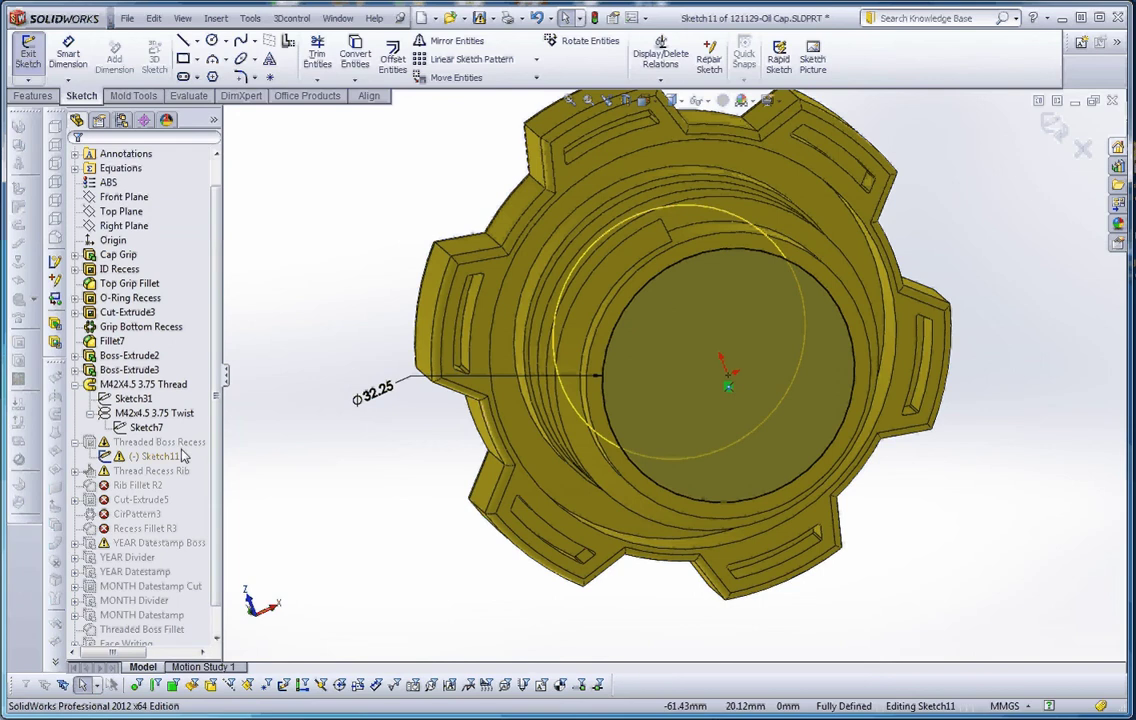
Step: Exit Sketch11 to rebuild, dismiss the error report, and expand Thread Recess Rib
{"action": "left_click", "coordinate": [594, 18]}
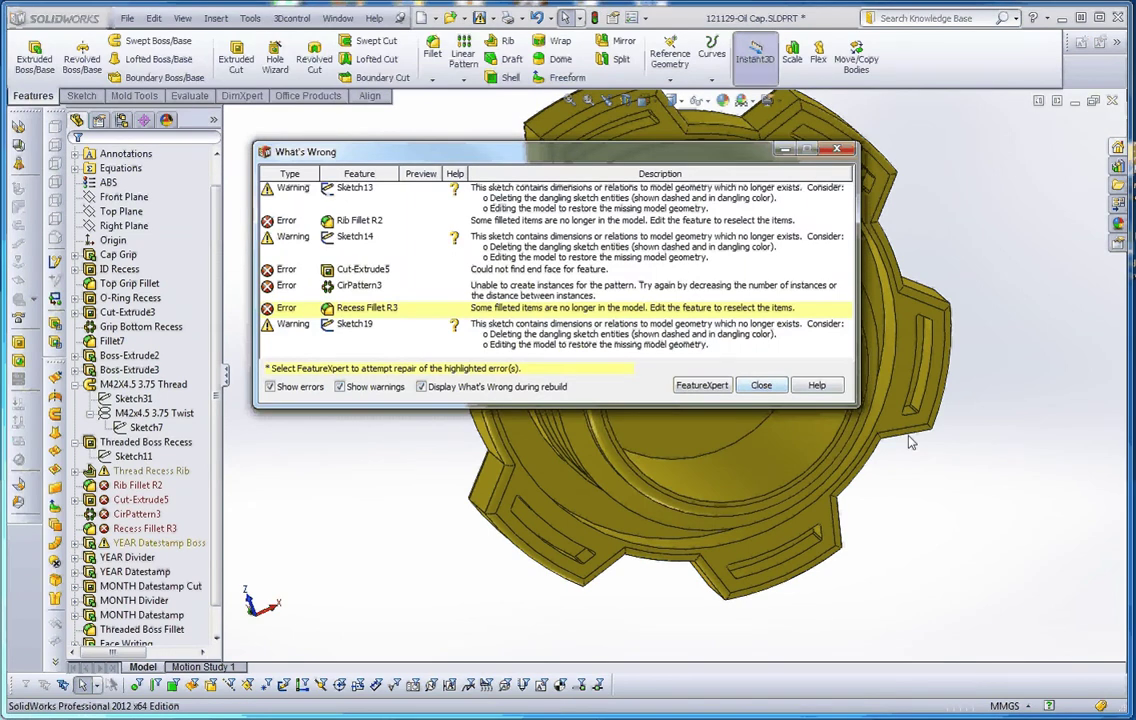
{"action": "key", "text": "Escape"}
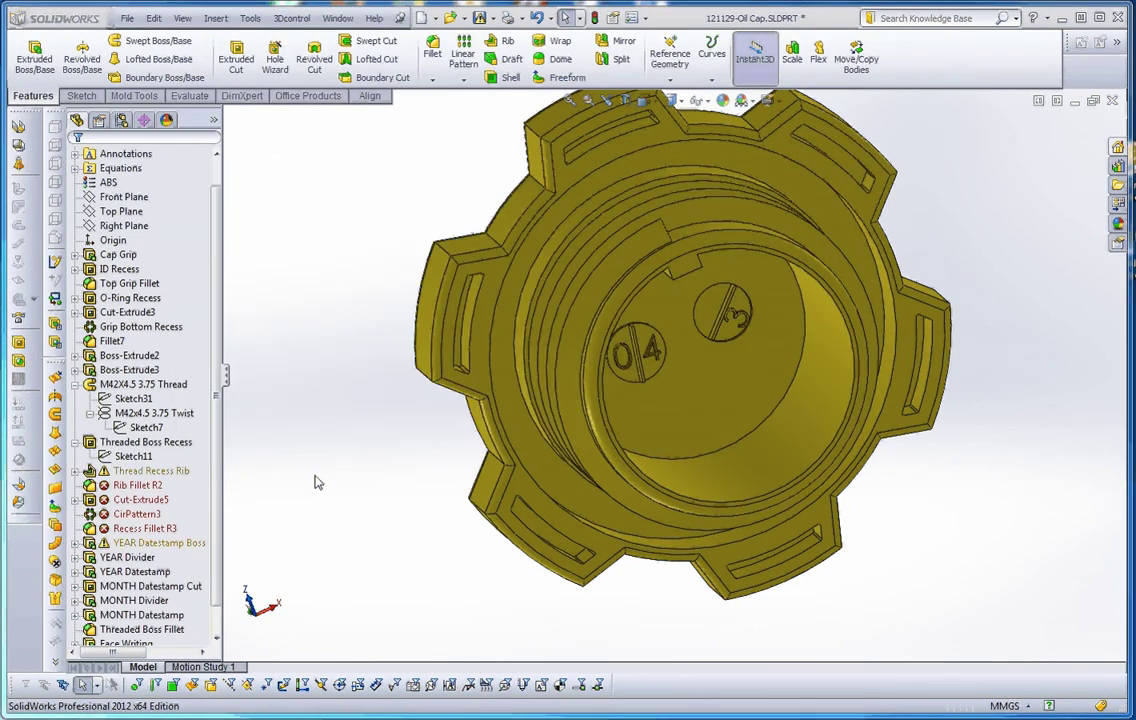
{"action": "left_click", "coordinate": [75, 471]}
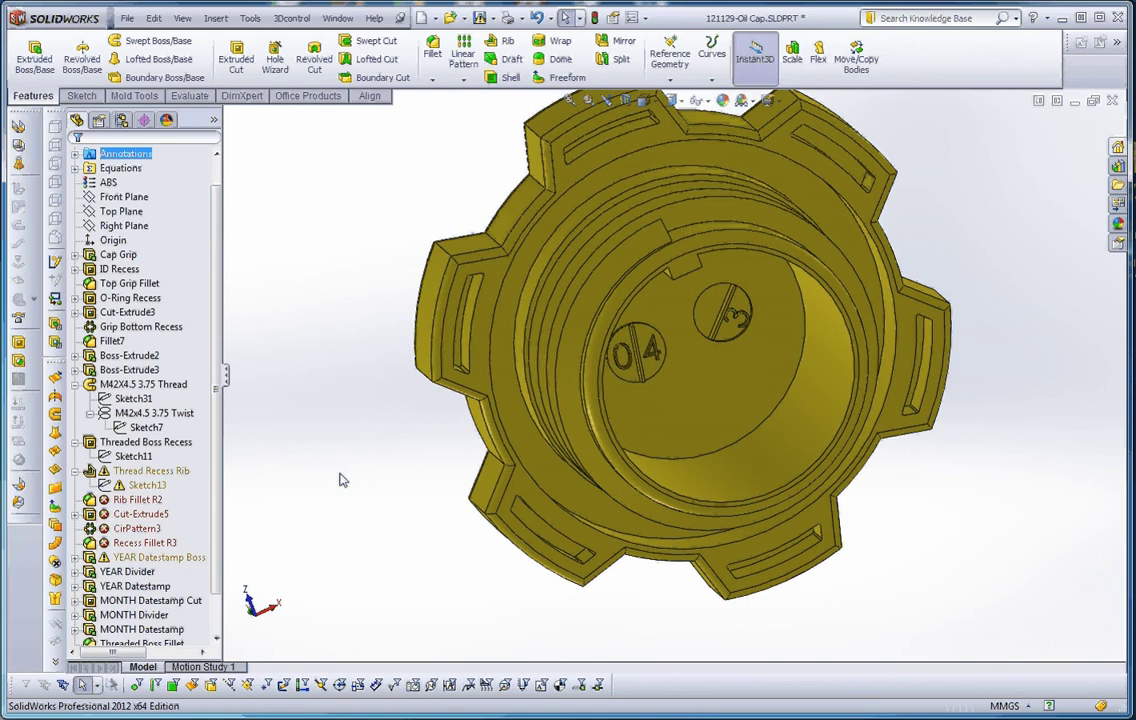
Step: Redefine Sketch13's sketch plane as the cap's inner circular face and rebuild
{"action": "right_click", "coordinate": [147, 485]}
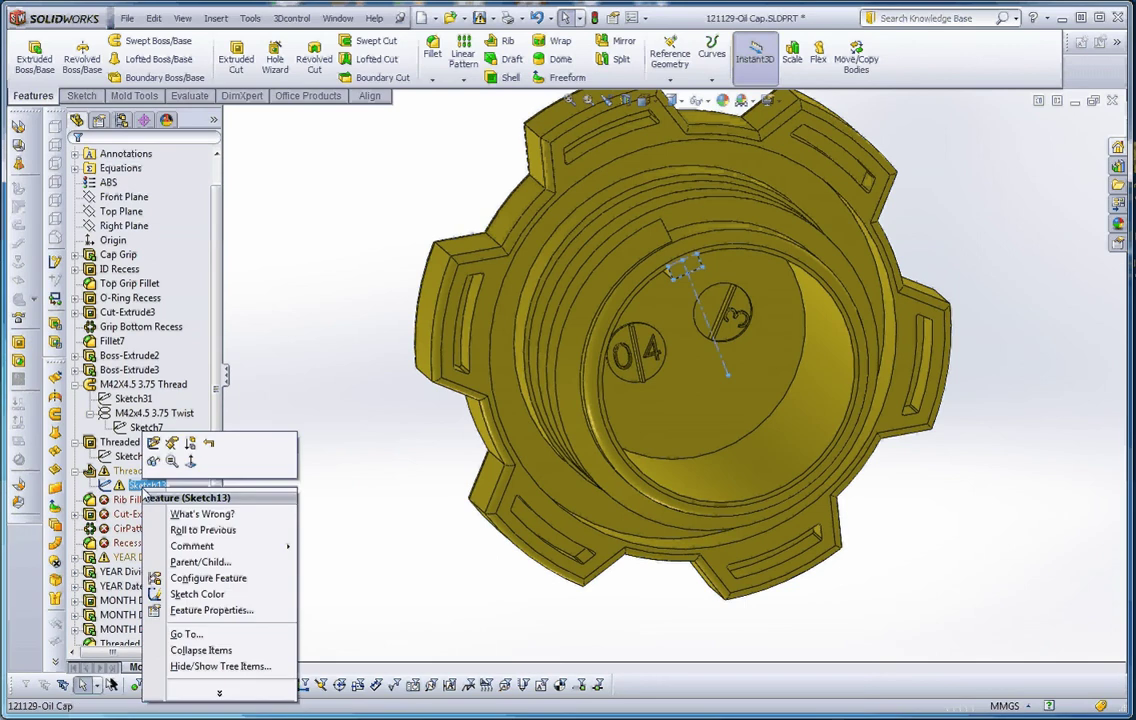
{"action": "left_click", "coordinate": [170, 444]}
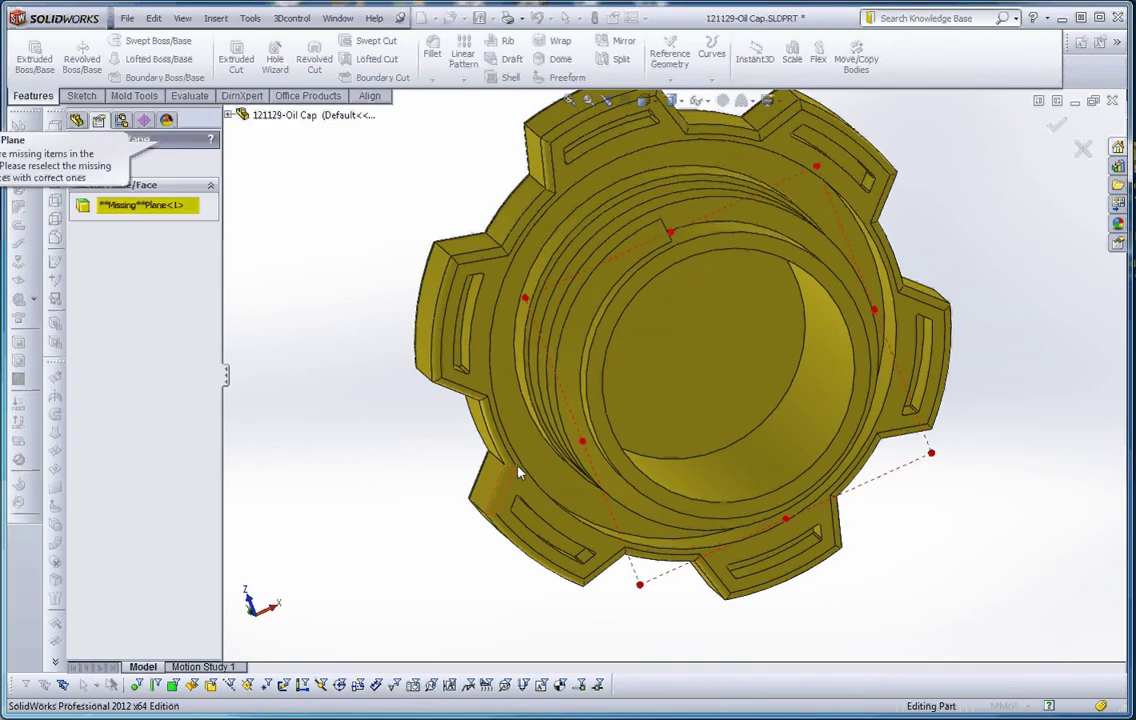
{"action": "mouse_move", "coordinate": [672, 477]}
{"action": "middle_mouse_down"}
{"action": "mouse_move", "coordinate": [682, 505]}
{"action": "mouse_move", "coordinate": [619, 578]}
{"action": "mouse_move", "coordinate": [665, 627]}
{"action": "mouse_move", "coordinate": [596, 482]}
{"action": "mouse_move", "coordinate": [705, 444]}
{"action": "middle_mouse_up"}
{"action": "scroll", "coordinate": [677, 517], "scroll_direction": "up", "scroll_amount": 3}
{"action": "scroll", "coordinate": [740, 440], "scroll_direction": "down", "scroll_amount": 3}
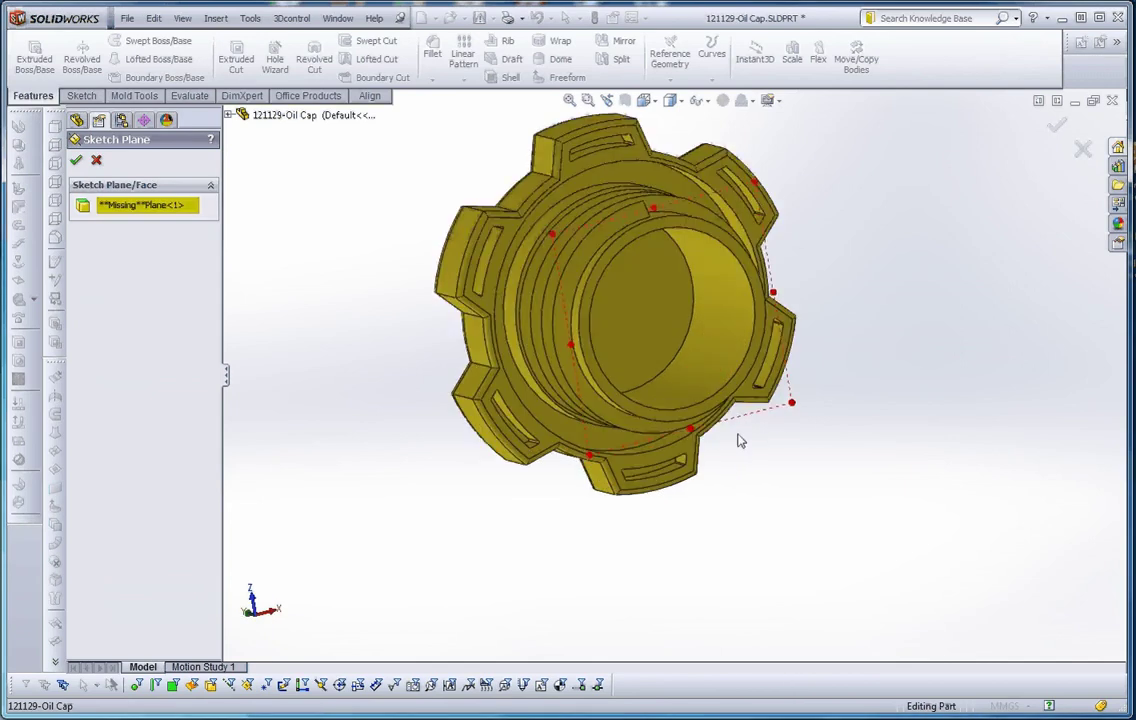
{"action": "scroll", "coordinate": [735, 439], "scroll_direction": "down", "scroll_amount": 2}
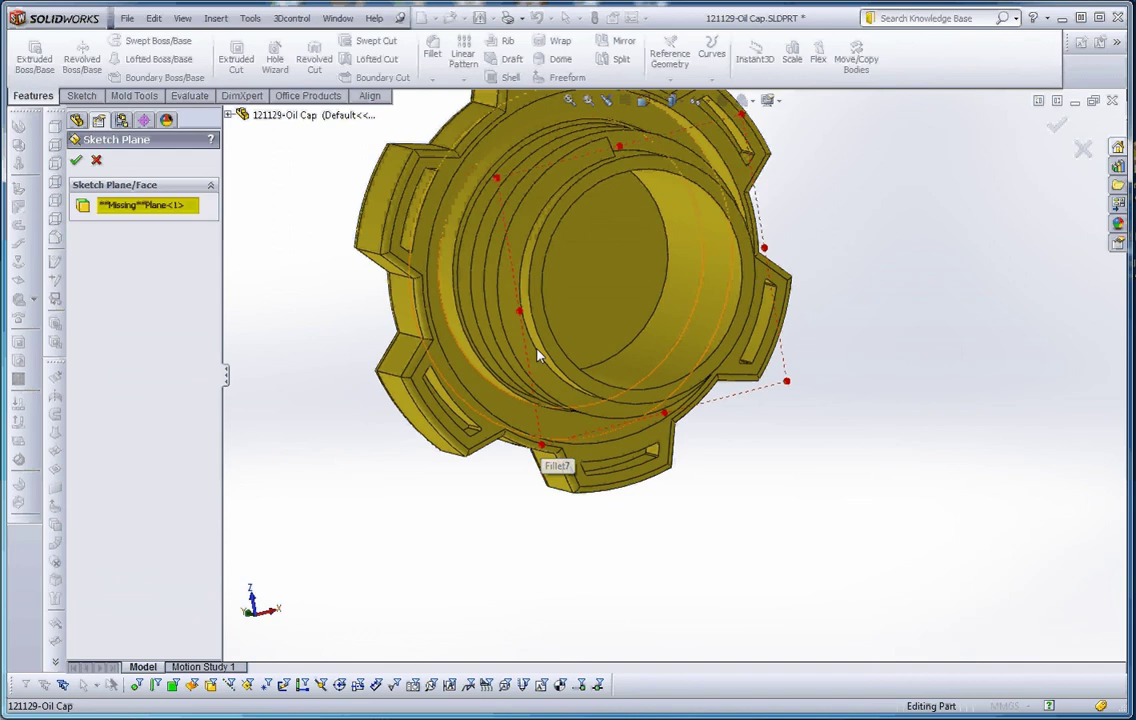
{"action": "left_click", "coordinate": [495, 305]}
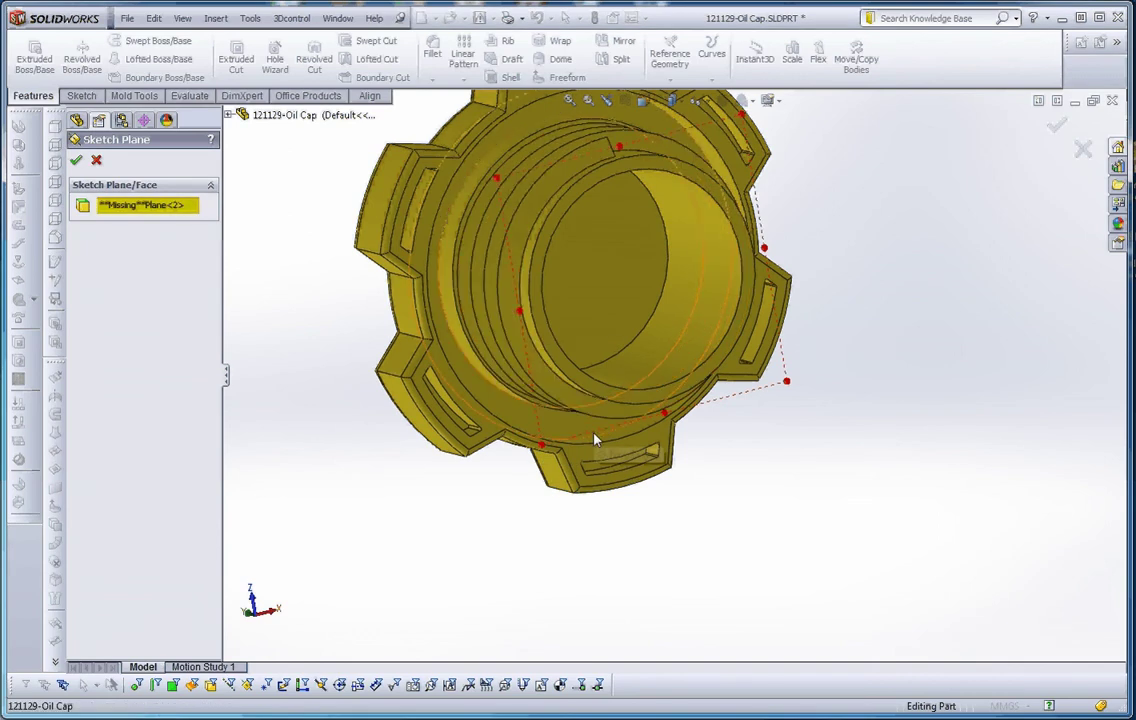
{"action": "left_click", "coordinate": [546, 338]}
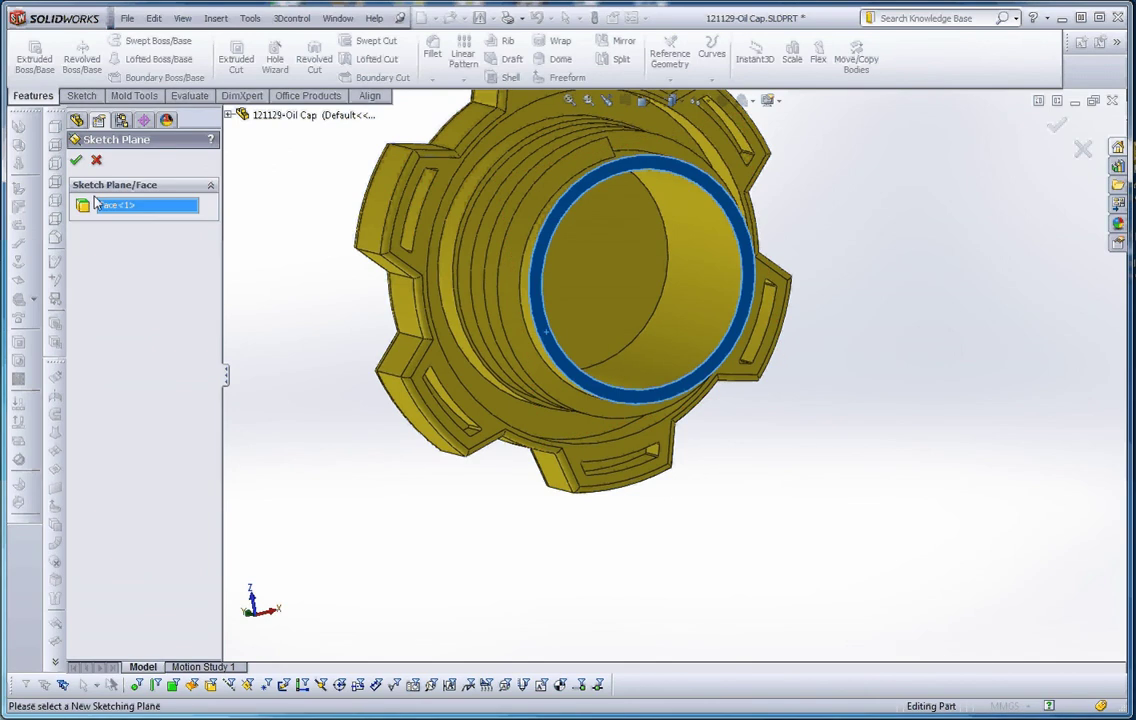
{"action": "key", "text": "Return"}
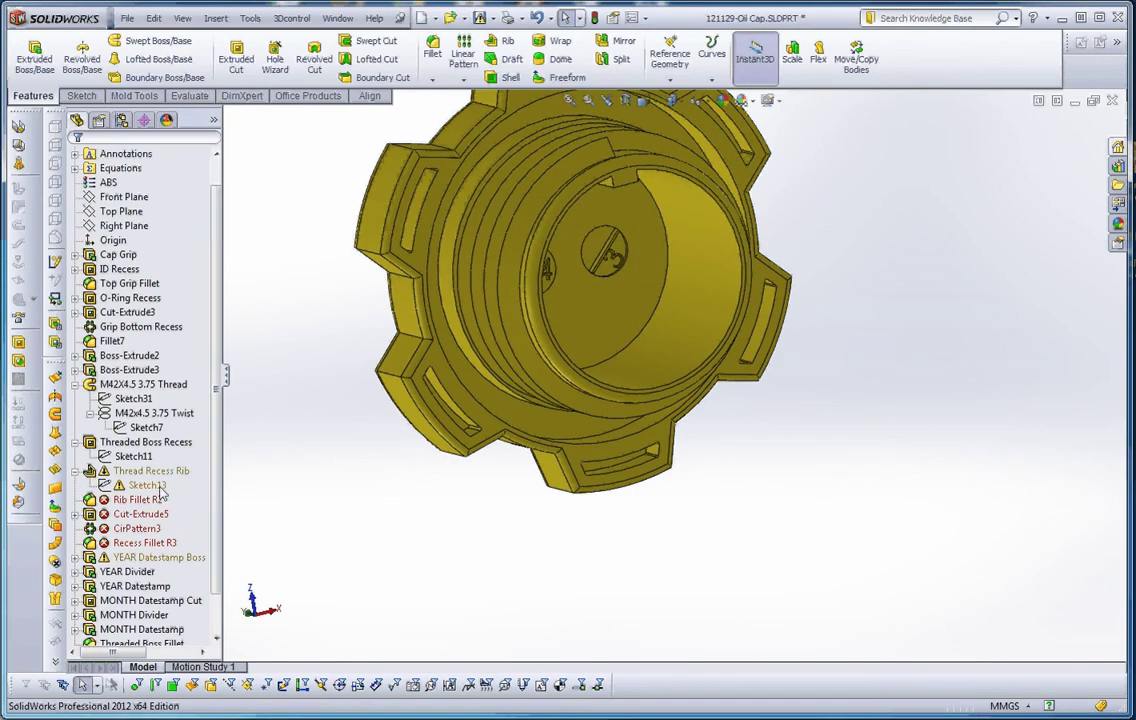
Step: Open Sketch13 face-on and inspect the origin point's relations and coordinates
{"action": "left_click", "coordinate": [143, 486]}
{"action": "right_click", "coordinate": [140, 487]}
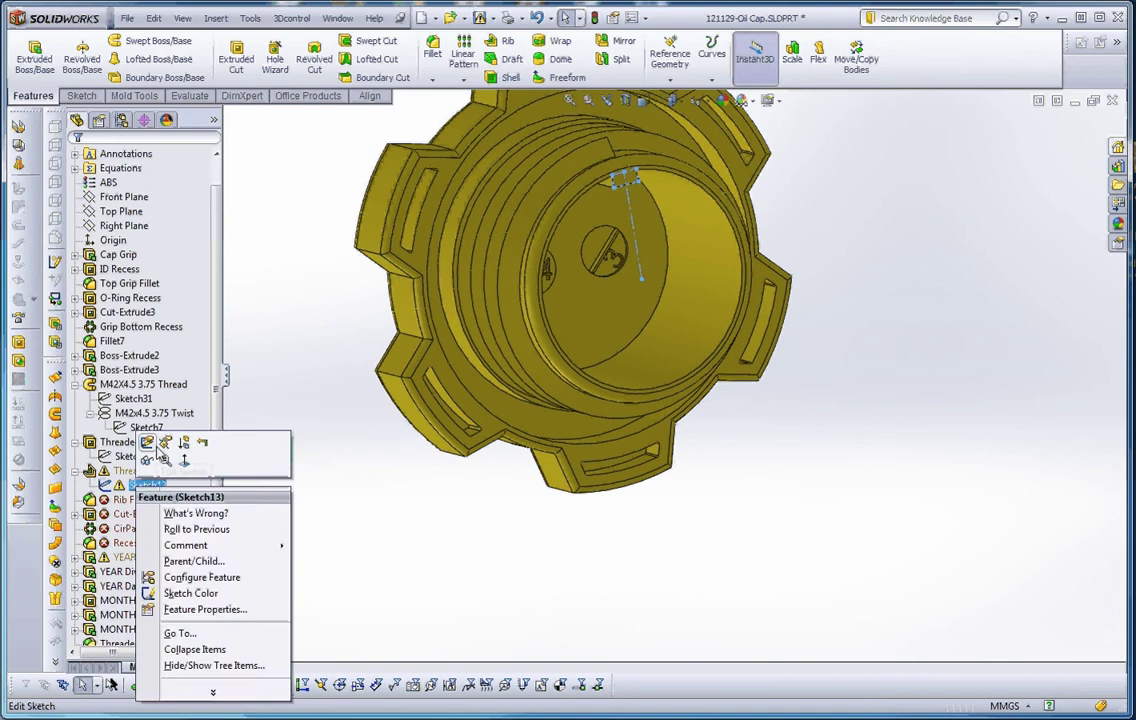
{"action": "left_click", "coordinate": [147, 440]}
{"action": "key", "text": "ctrl+8"}
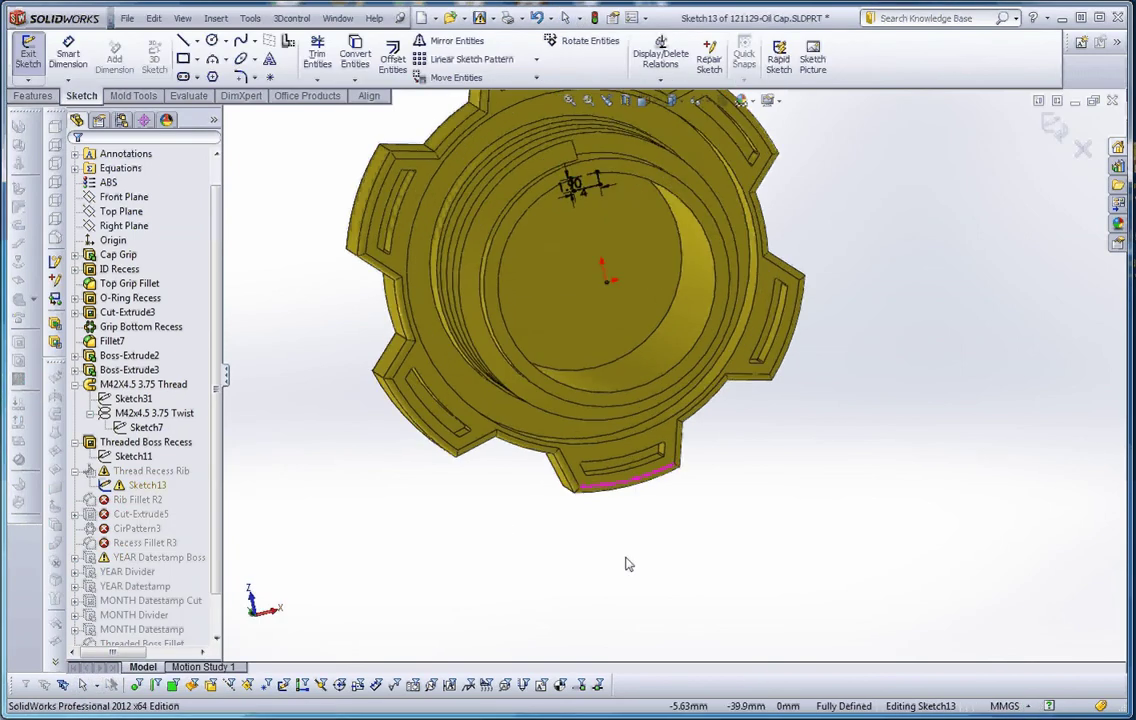
{"action": "scroll", "coordinate": [600, 217], "scroll_direction": "down", "scroll_amount": 4}
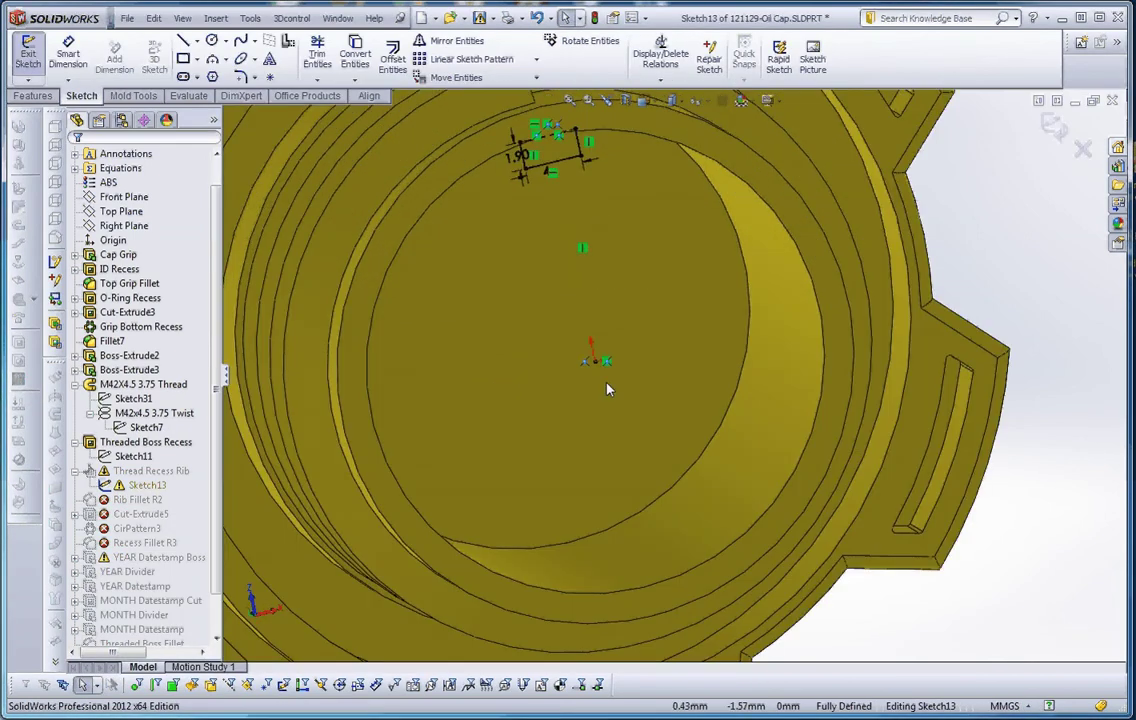
{"action": "scroll", "coordinate": [607, 384], "scroll_direction": "down", "scroll_amount": 4}
{"action": "scroll", "coordinate": [605, 375], "scroll_direction": "up", "scroll_amount": 3}
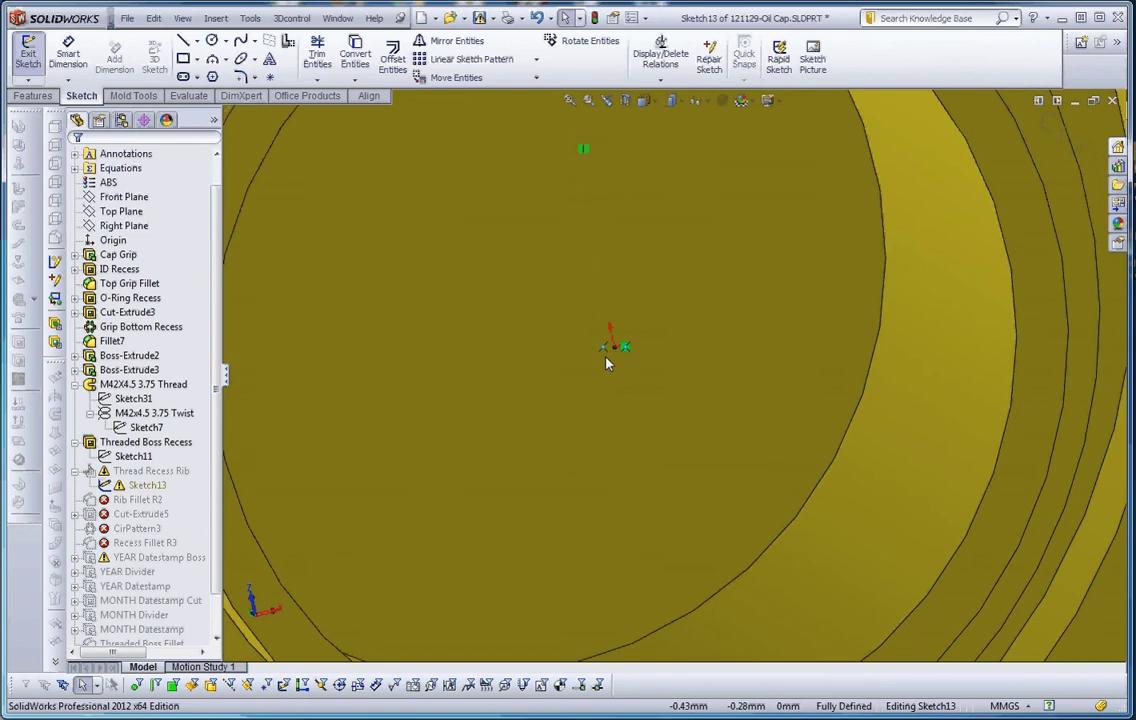
{"action": "scroll", "coordinate": [608, 360], "scroll_direction": "down", "scroll_amount": 1}
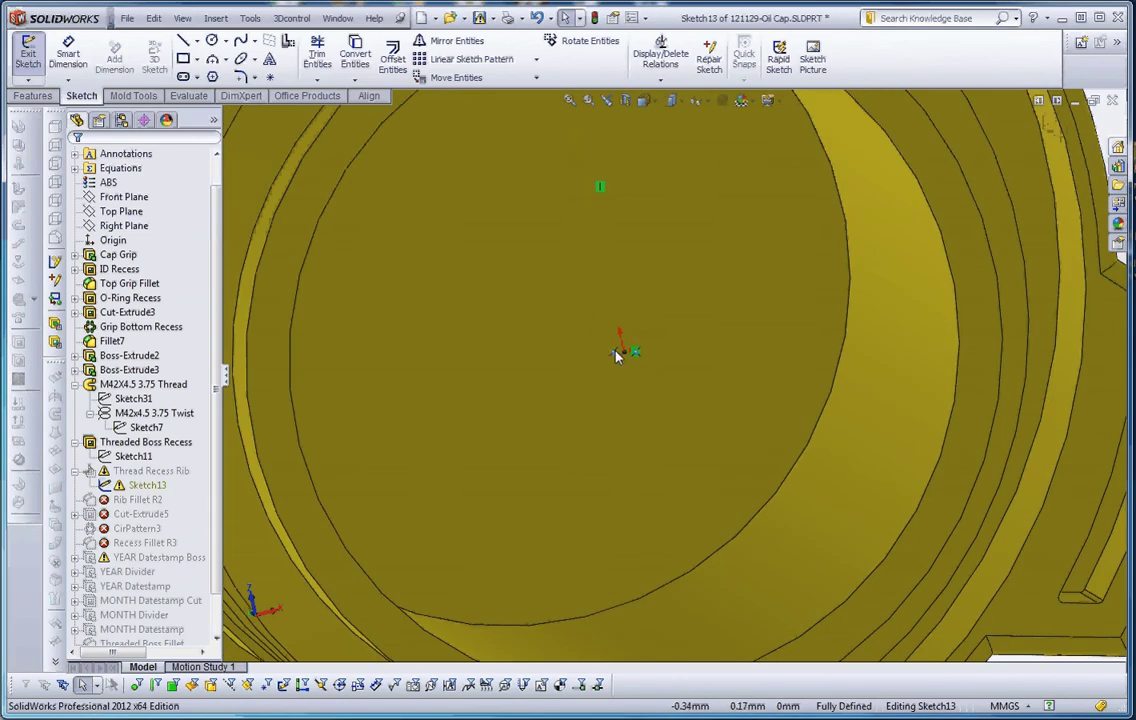
{"action": "left_click_drag", "start_coordinate": [610, 355], "coordinate": [613, 360]}
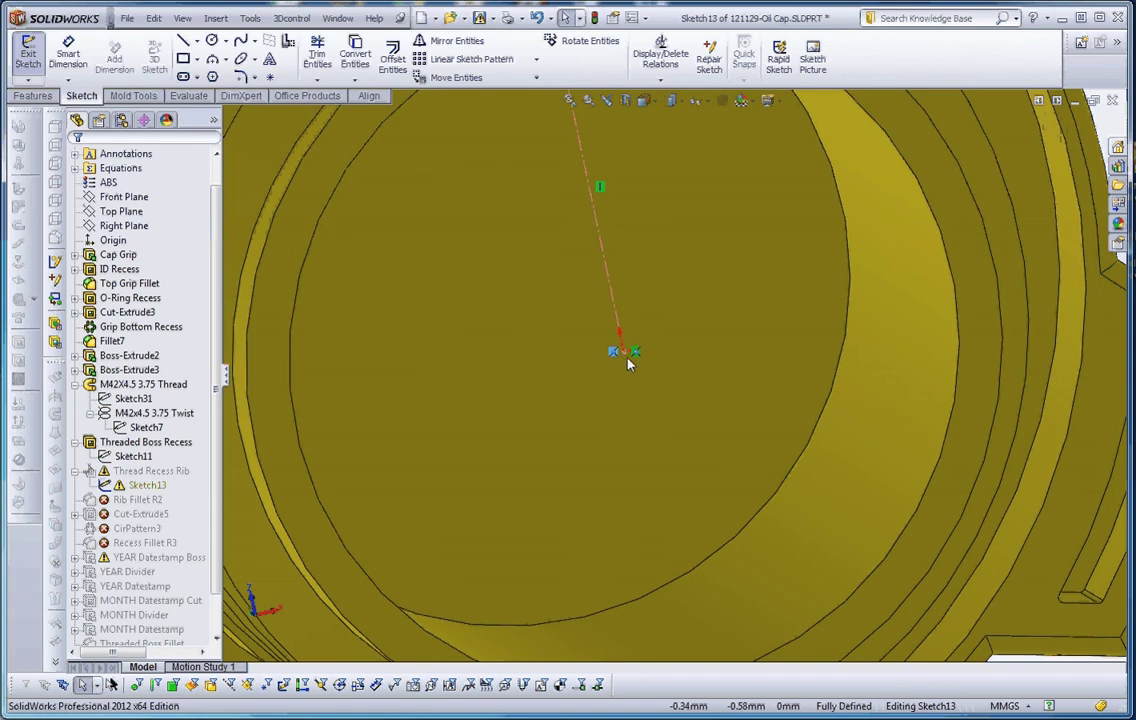
{"action": "left_click", "coordinate": [620, 355]}
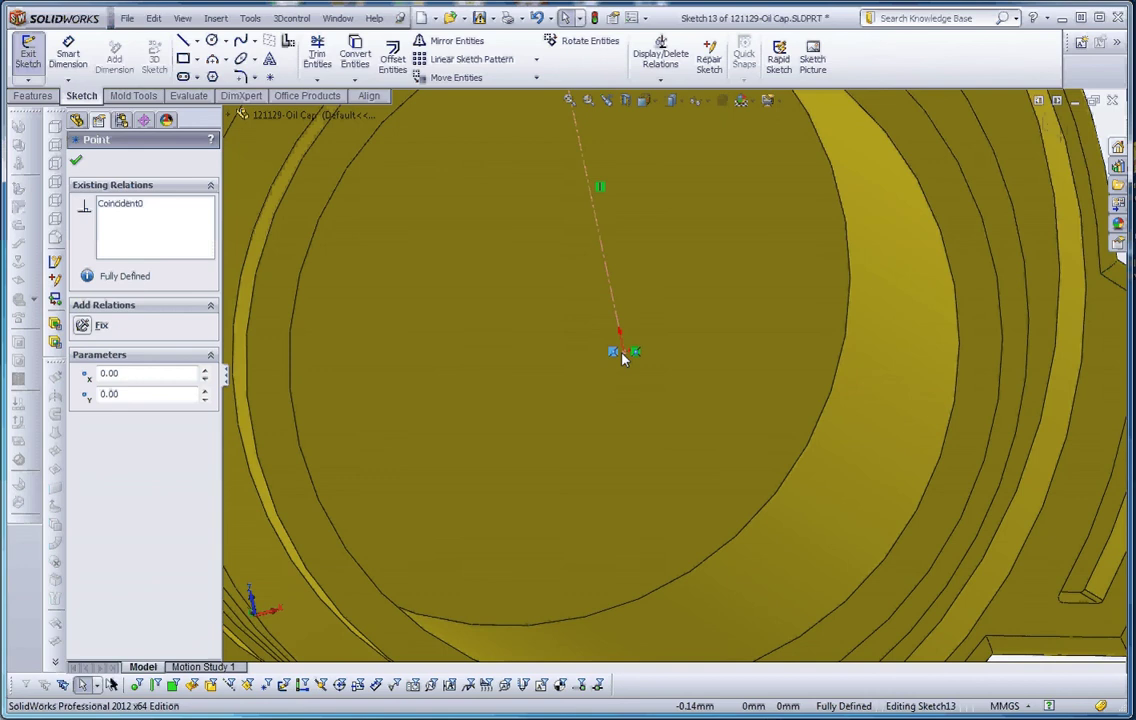
{"action": "left_click", "coordinate": [620, 360]}
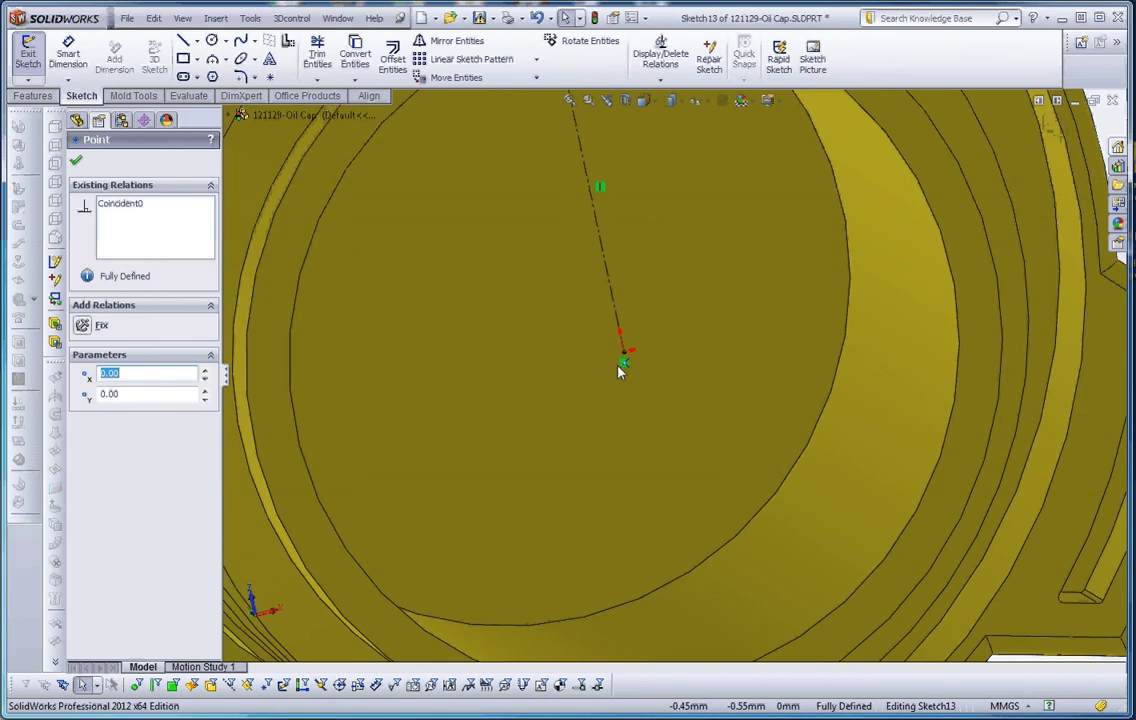
Step: Make the point on the rectangle's top edge that edge's midpoint, fully defining Sketch13
{"action": "key", "text": "f"}
{"action": "scroll", "coordinate": [686, 281], "scroll_direction": "down", "scroll_amount": 5}
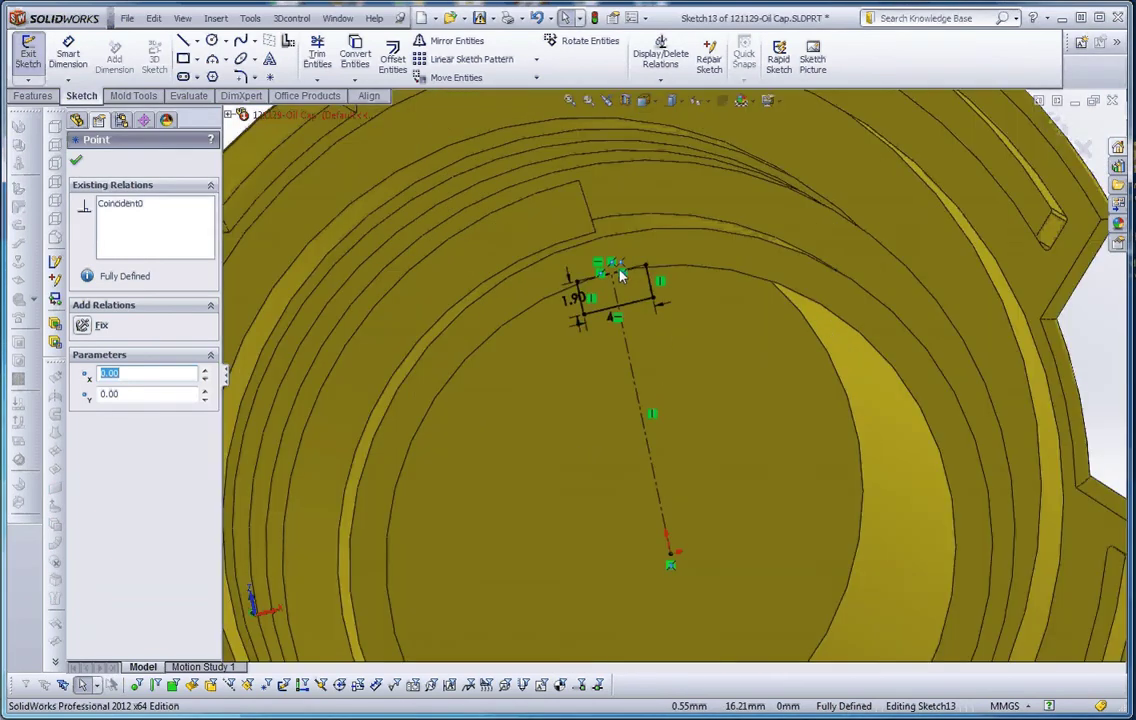
{"action": "scroll", "coordinate": [640, 283], "scroll_direction": "down", "scroll_amount": 2}
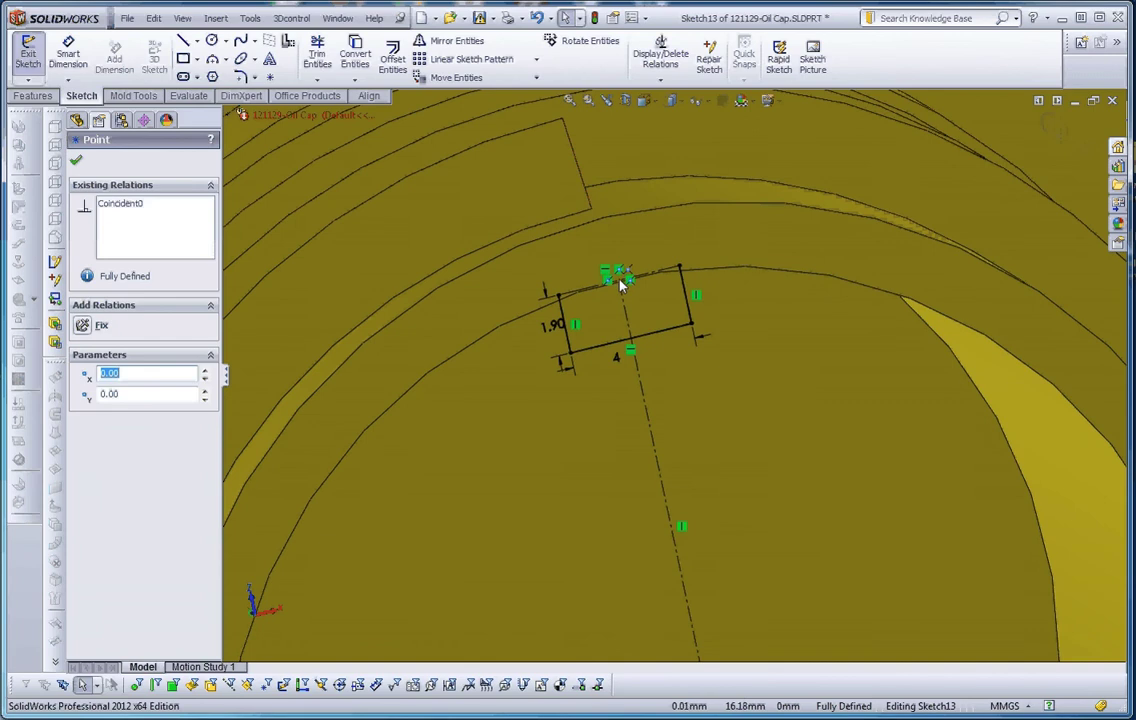
{"action": "left_click", "coordinate": [626, 277]}
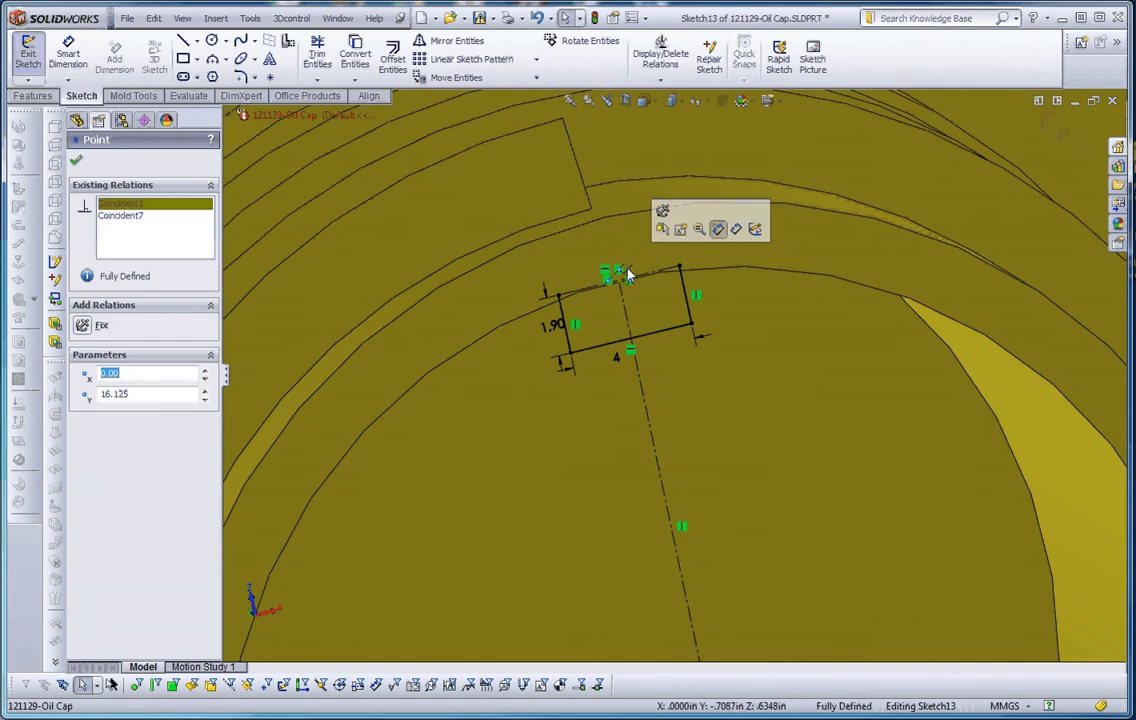
{"action": "left_click", "coordinate": [620, 286]}
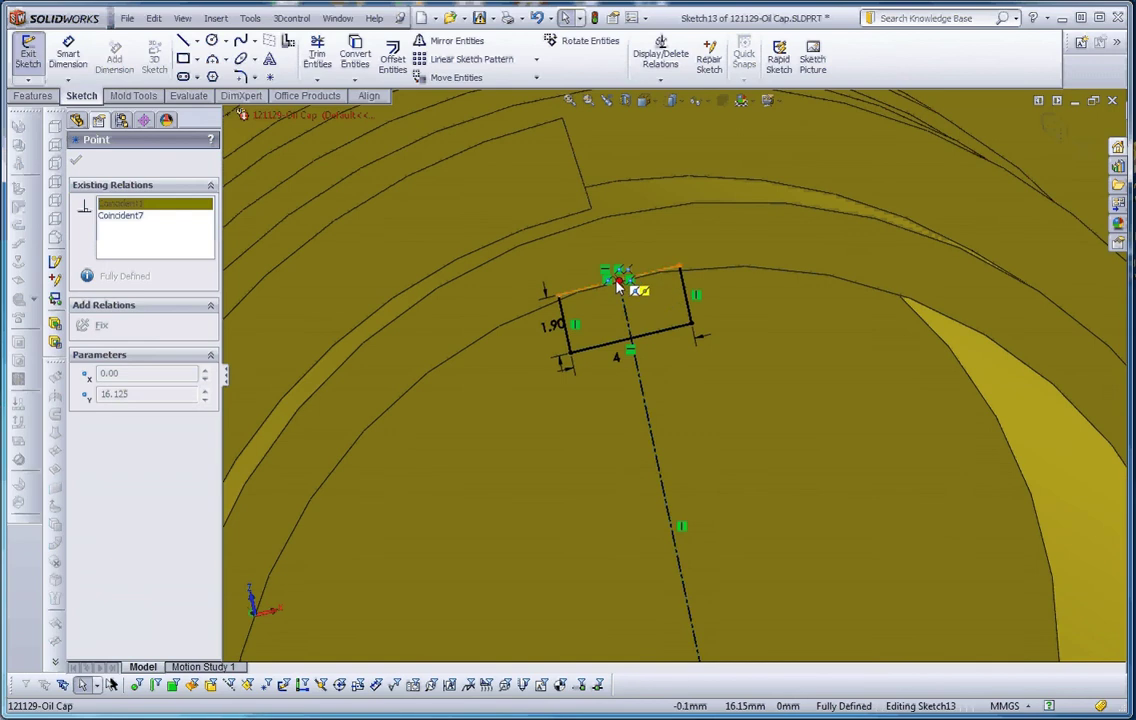
{"action": "left_click_drag", "start_coordinate": [618, 284], "coordinate": [621, 286]}
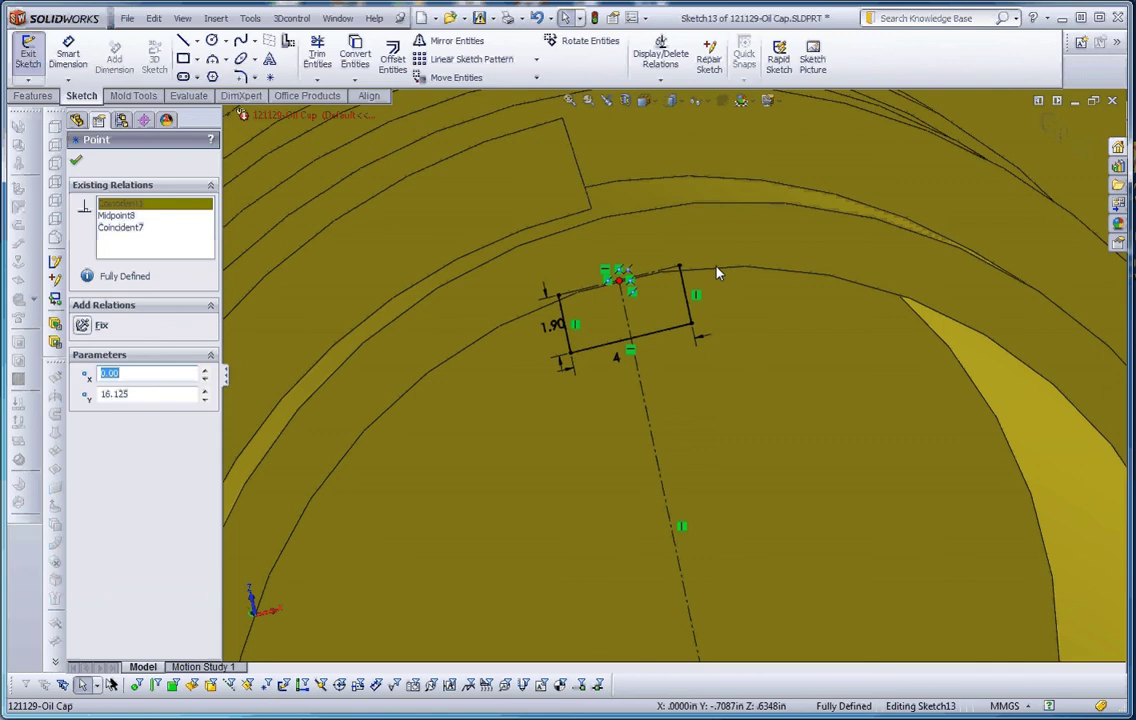
{"action": "left_click", "coordinate": [717, 272]}
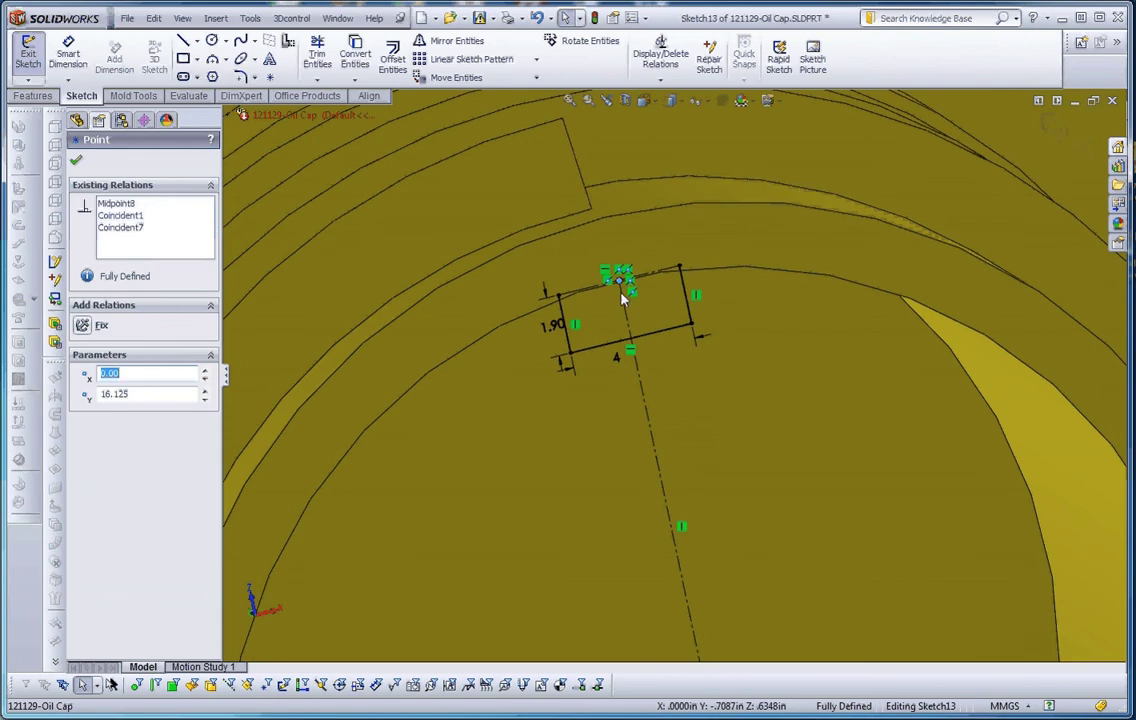
{"action": "left_click", "coordinate": [723, 317]}
{"action": "scroll", "coordinate": [761, 345], "scroll_direction": "up", "scroll_amount": 5}
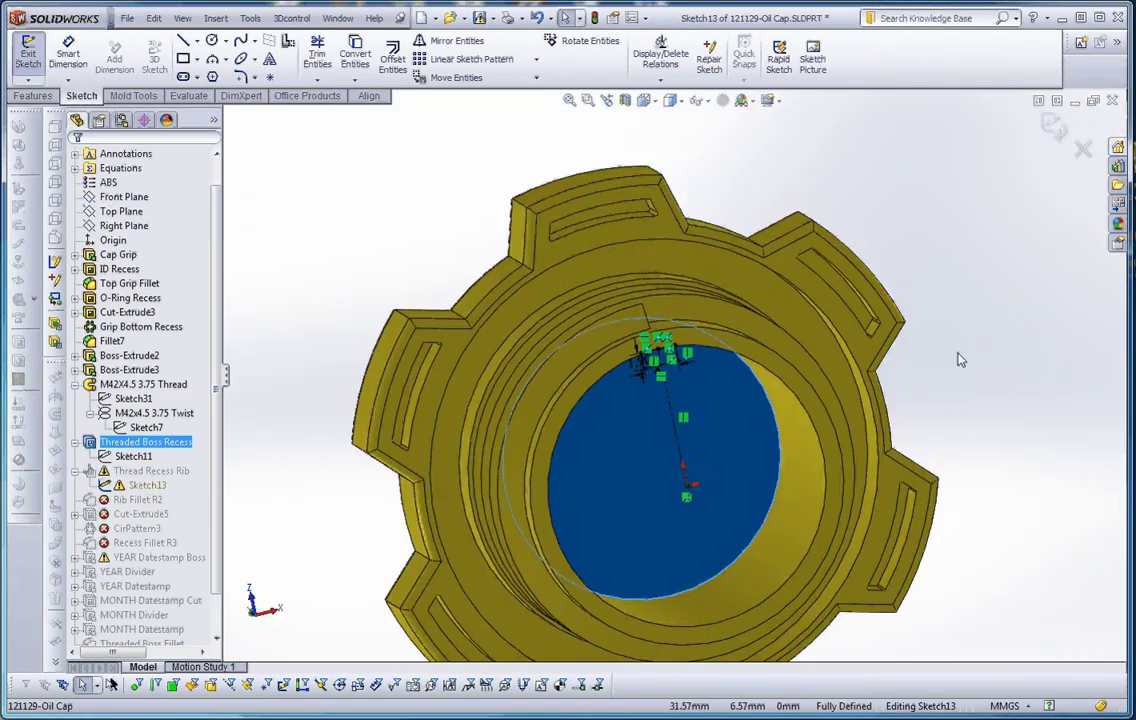
{"action": "left_click", "coordinate": [958, 357]}
{"action": "mouse_move", "coordinate": [710, 355]}
{"action": "middle_mouse_down"}
{"action": "mouse_move", "coordinate": [715, 484]}
{"action": "mouse_move", "coordinate": [690, 457]}
{"action": "middle_mouse_up"}
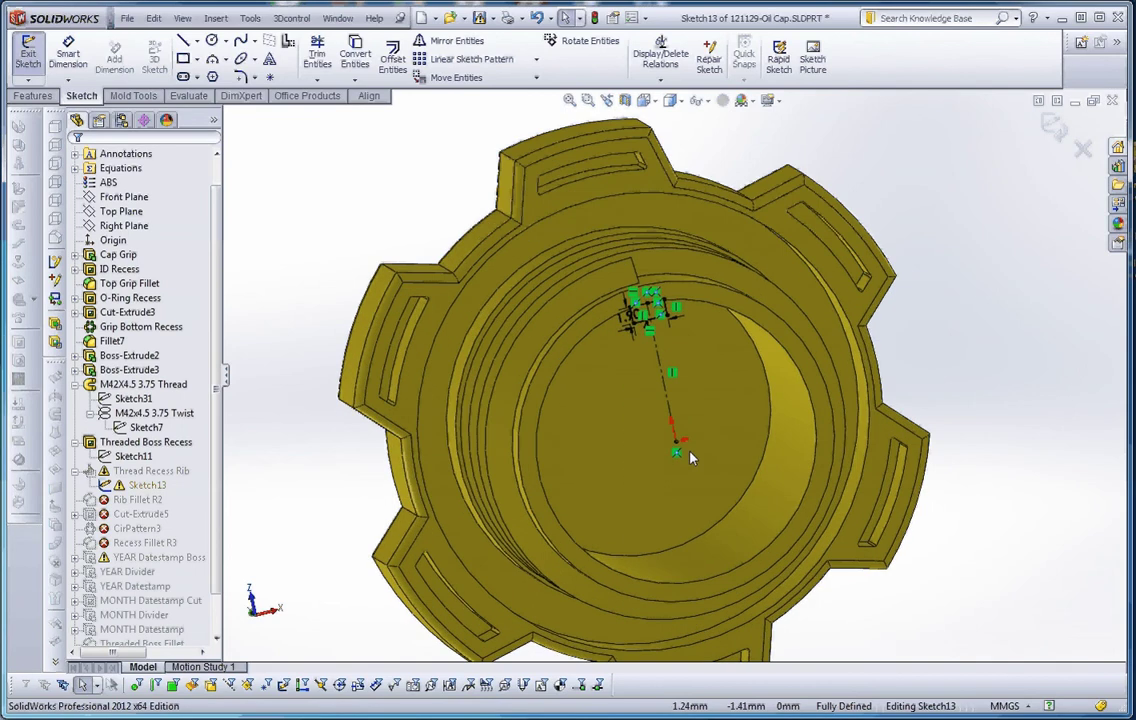
Step: Rebuild, then reselect the inner rib edge for Rib Fillet R2's 2 mm round
{"action": "left_click", "coordinate": [596, 20]}
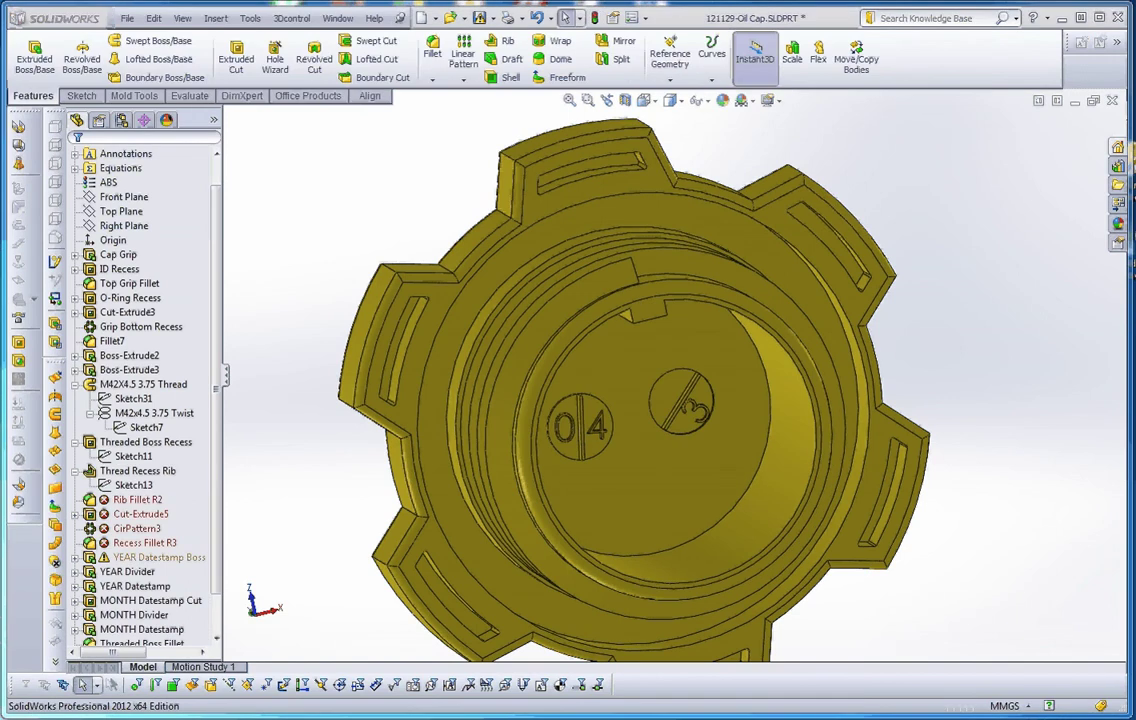
{"action": "left_click", "coordinate": [137, 499]}
{"action": "right_click", "coordinate": [137, 499]}
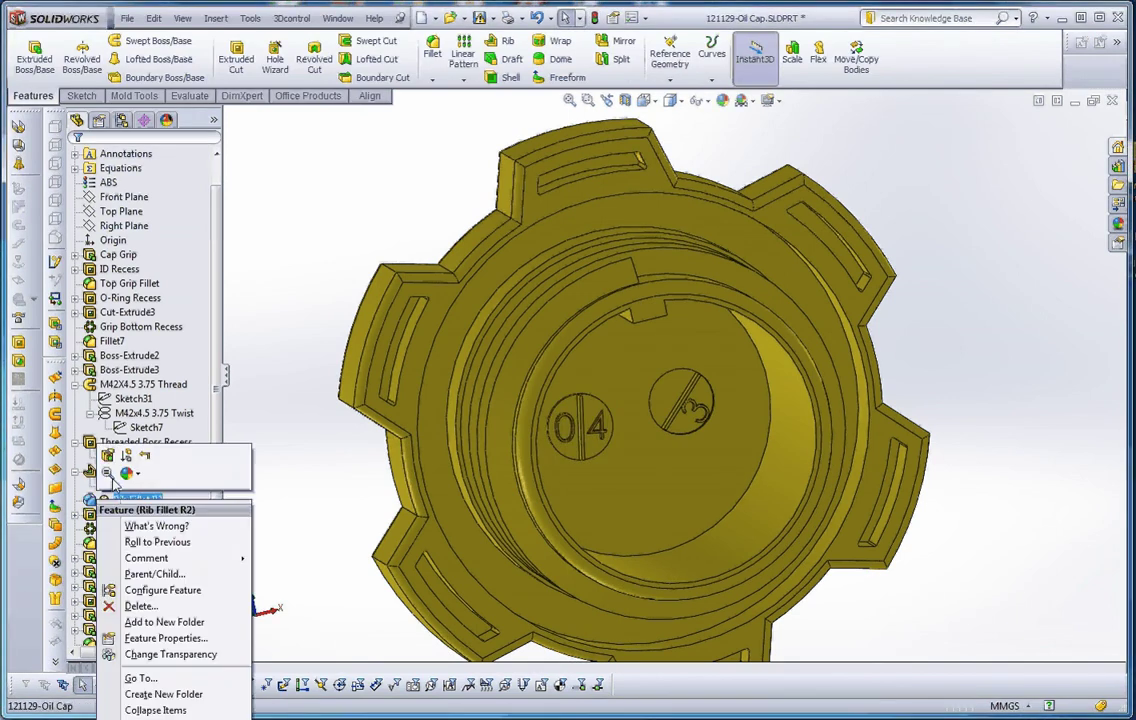
{"action": "left_click", "coordinate": [107, 456]}
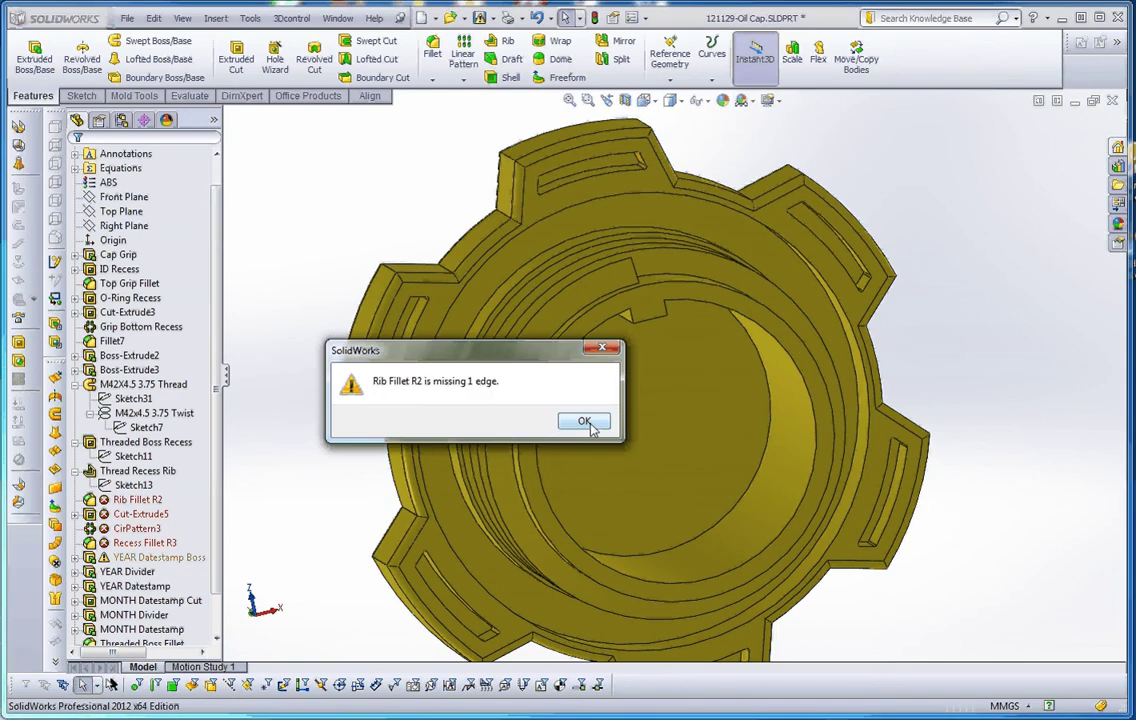
{"action": "left_click", "coordinate": [584, 421]}
{"action": "mouse_move", "coordinate": [654, 456]}
{"action": "middle_mouse_down"}
{"action": "mouse_move", "coordinate": [632, 363]}
{"action": "mouse_move", "coordinate": [654, 340]}
{"action": "mouse_move", "coordinate": [654, 471]}
{"action": "mouse_move", "coordinate": [648, 362]}
{"action": "mouse_move", "coordinate": [604, 332]}
{"action": "middle_mouse_up"}
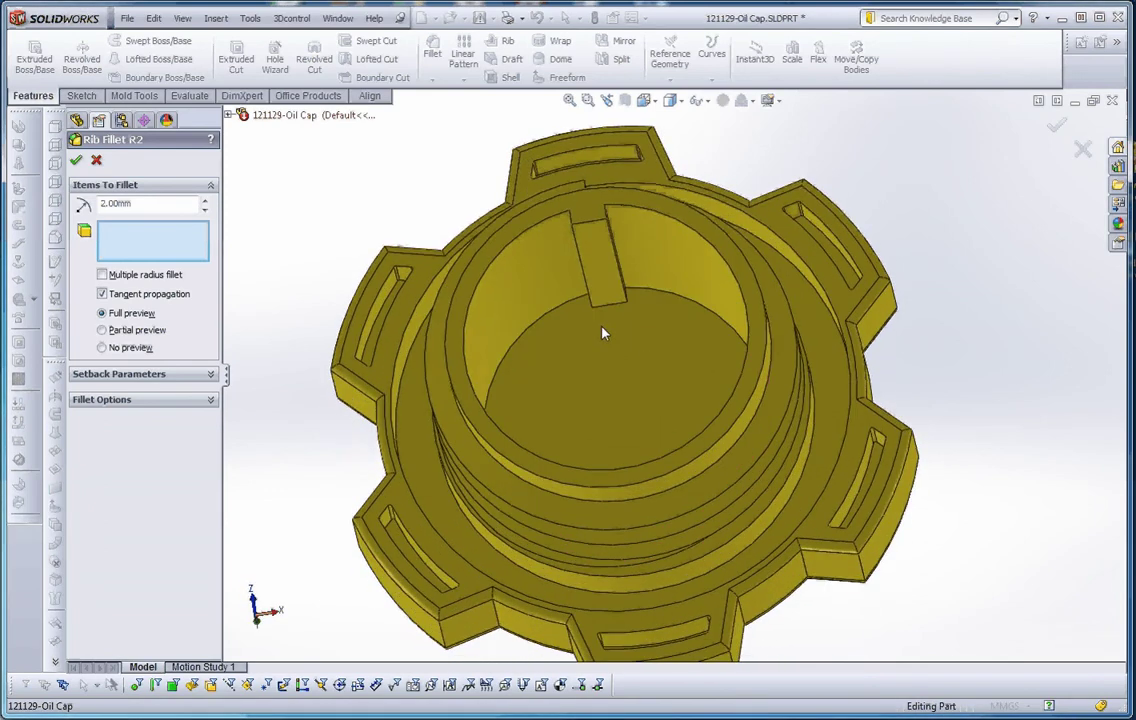
{"action": "scroll", "coordinate": [610, 320], "scroll_direction": "down", "scroll_amount": 2}
{"action": "left_click", "coordinate": [616, 310]}
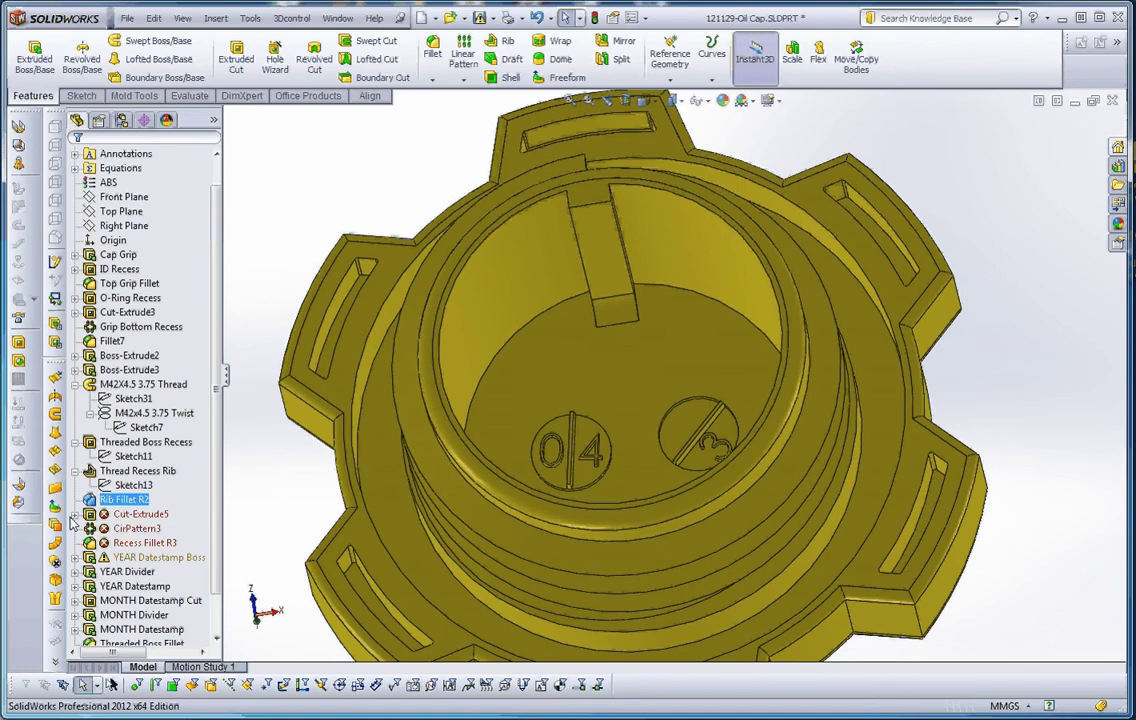
Step: Move Sketch14's missing sketch plane onto the inner rib face and rebuild
{"action": "right_click", "coordinate": [140, 533]}
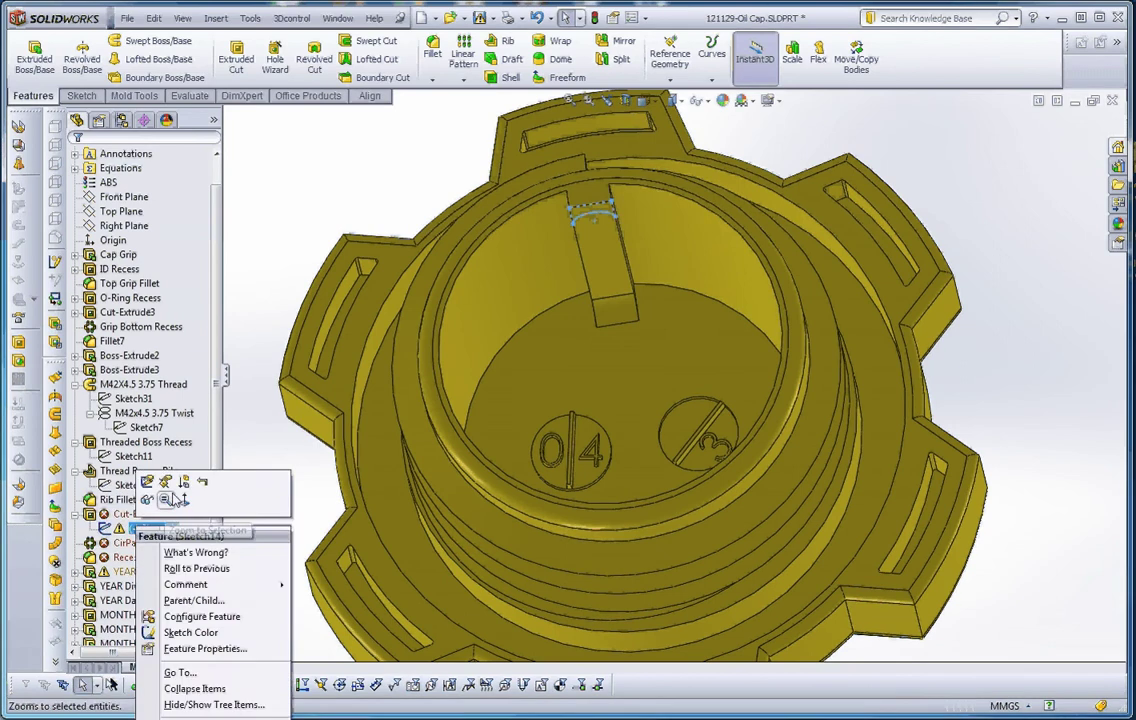
{"action": "left_click", "coordinate": [165, 476]}
{"action": "middle_click_drag", "start_coordinate": [271, 500], "coordinate": [510, 393]}
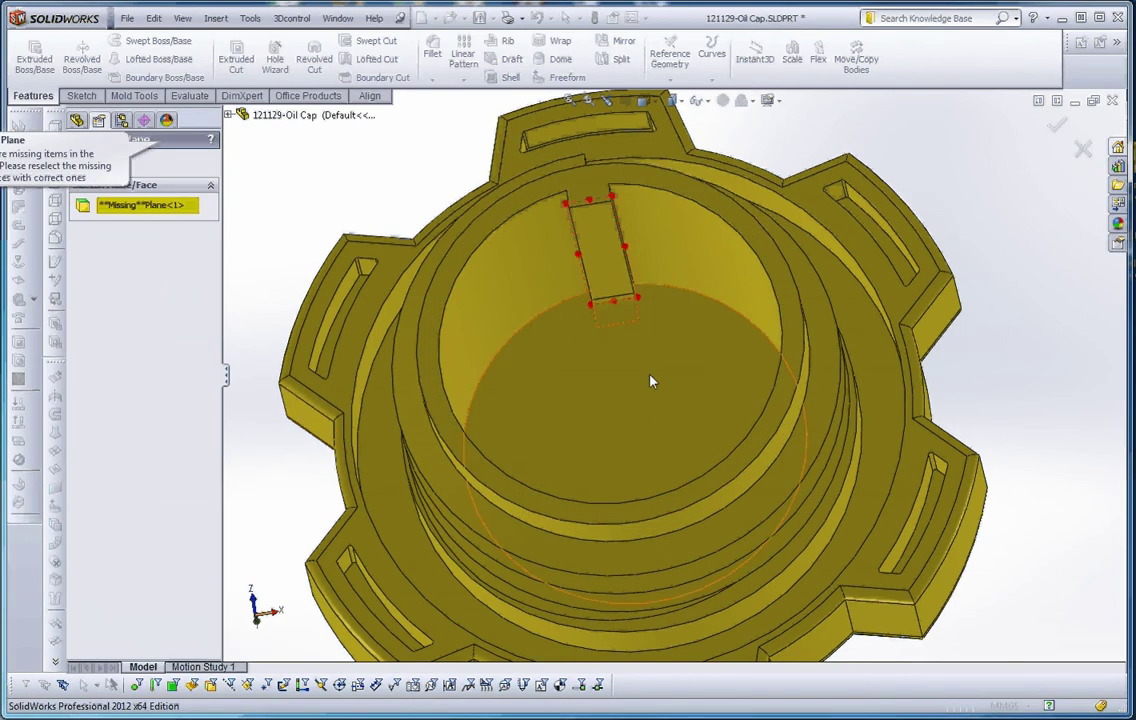
{"action": "mouse_move", "coordinate": [652, 380]}
{"action": "middle_mouse_down"}
{"action": "mouse_move", "coordinate": [634, 388]}
{"action": "mouse_move", "coordinate": [632, 435]}
{"action": "mouse_move", "coordinate": [647, 337]}
{"action": "middle_mouse_up"}
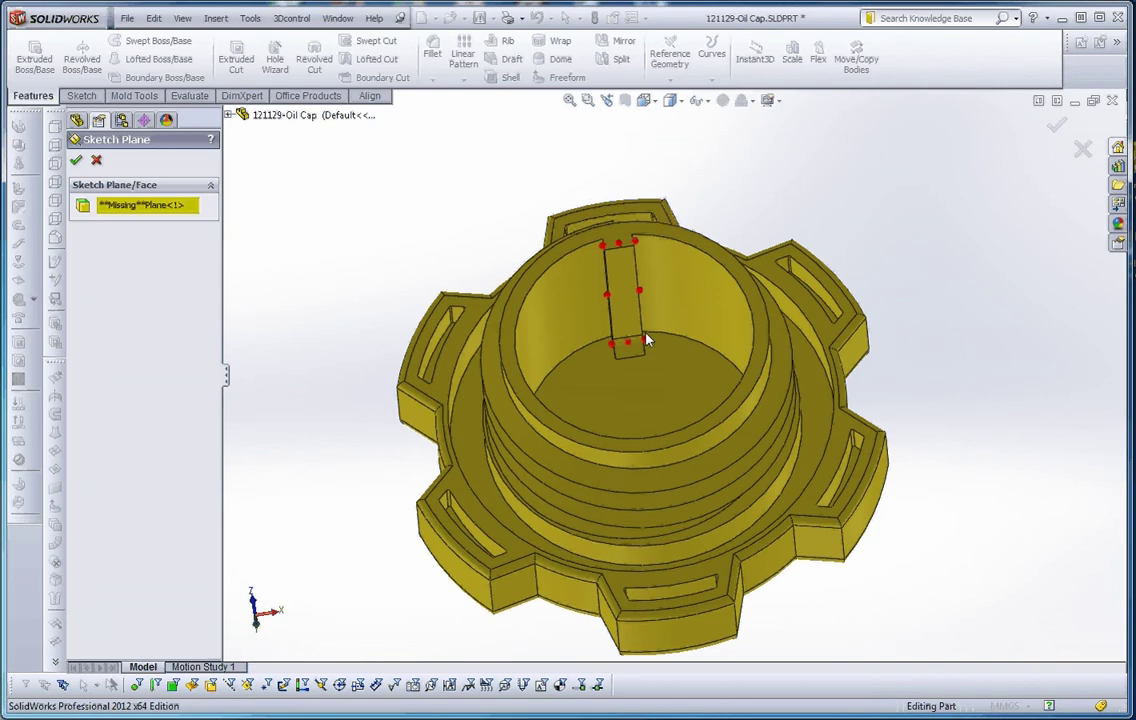
{"action": "left_click", "coordinate": [623, 273]}
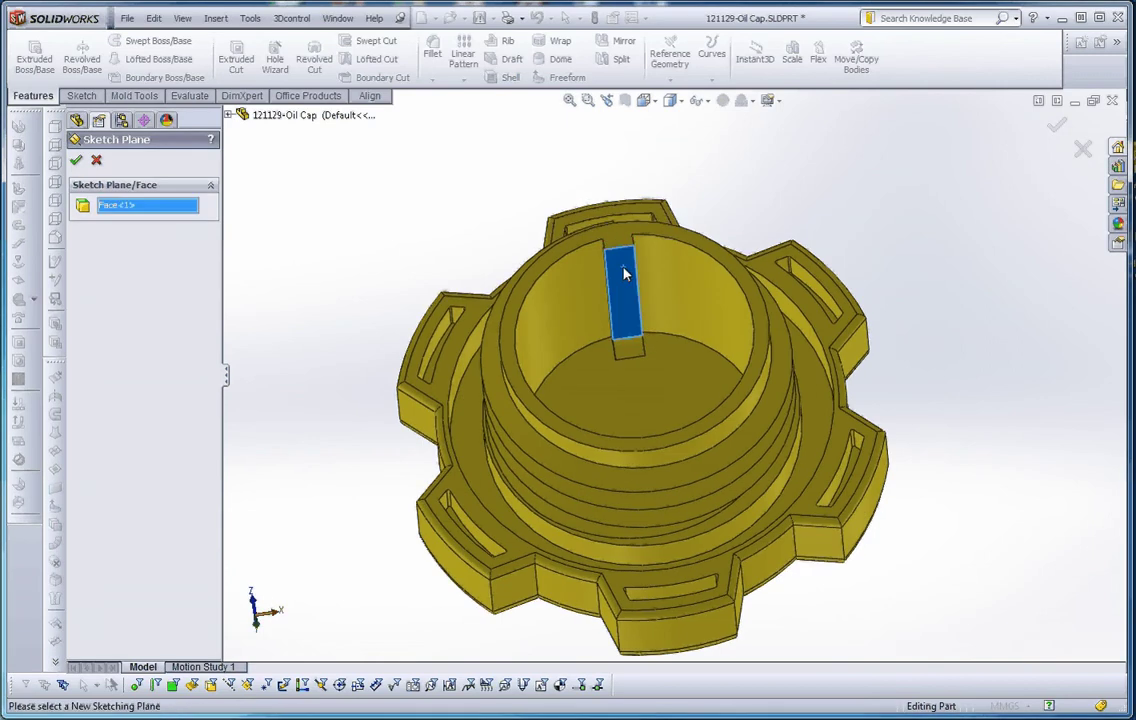
{"action": "left_click", "coordinate": [76, 160]}
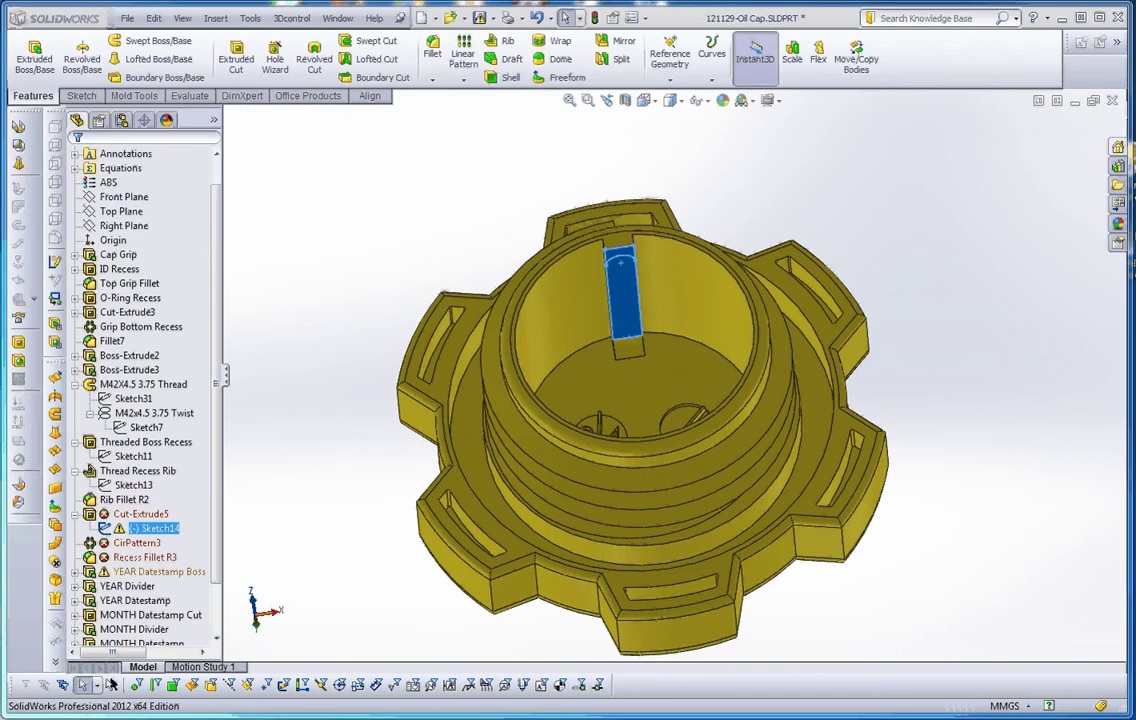
{"action": "right_click", "coordinate": [140, 528]}
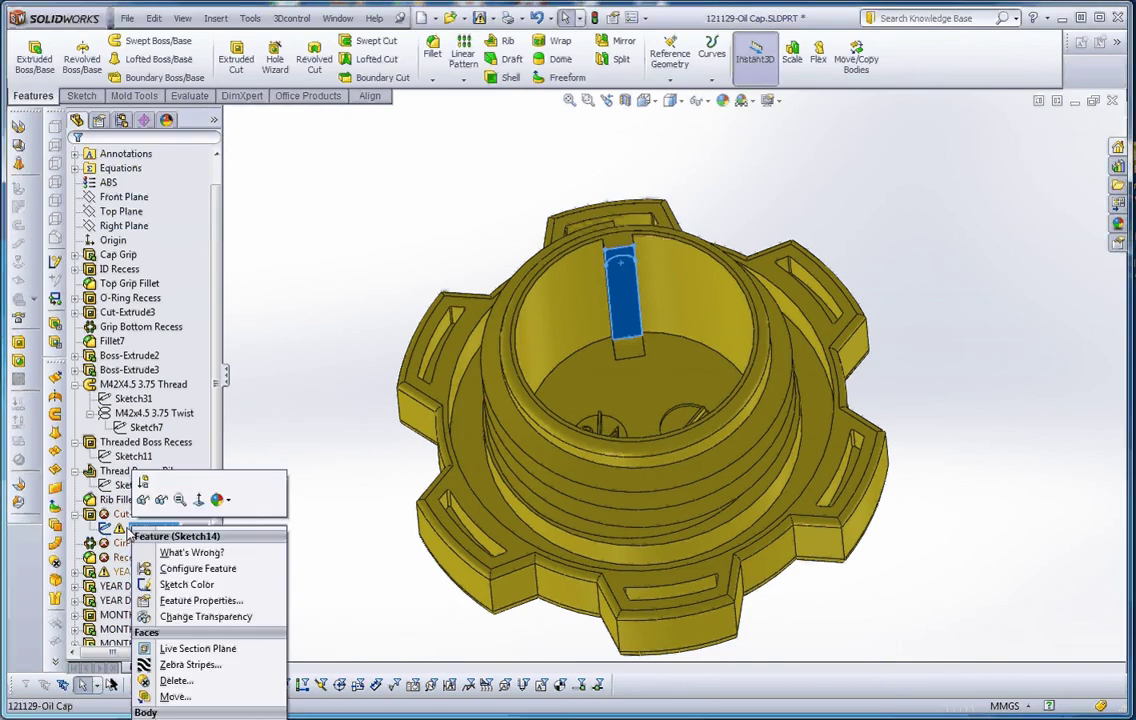
Step: Edit Sketch14 and inspect its 21 mm rib height dimension down to the inner floor
{"action": "key", "text": "Escape"}
{"action": "right_click", "coordinate": [140, 528]}
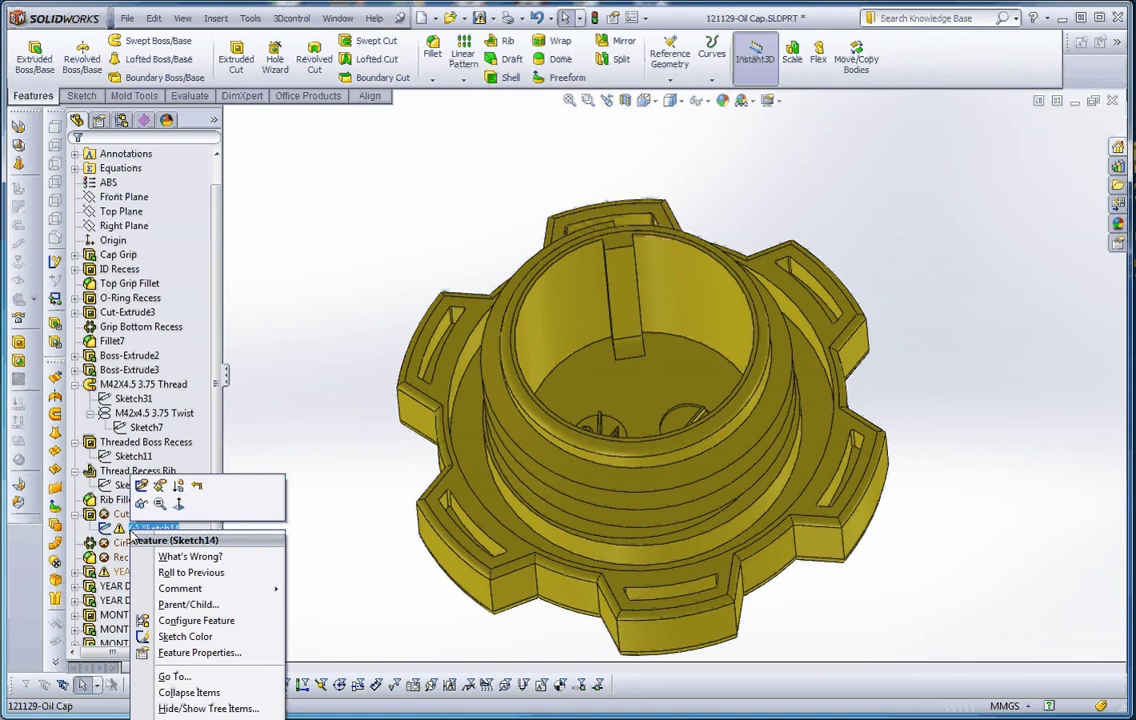
{"action": "key", "text": "Escape"}
{"action": "left_click", "coordinate": [593, 282]}
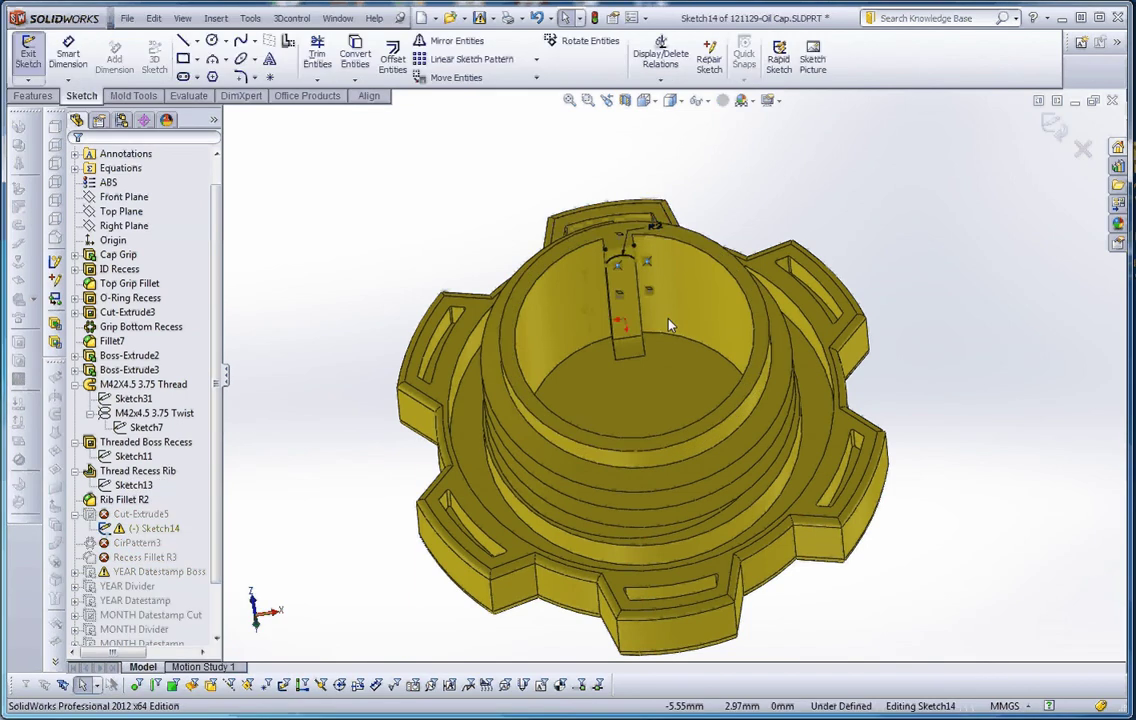
{"action": "scroll", "coordinate": [593, 282], "scroll_direction": "down", "scroll_amount": 3}
{"action": "scroll", "coordinate": [561, 276], "scroll_direction": "down", "scroll_amount": 2}
{"action": "scroll", "coordinate": [573, 325], "scroll_direction": "down", "scroll_amount": 2}
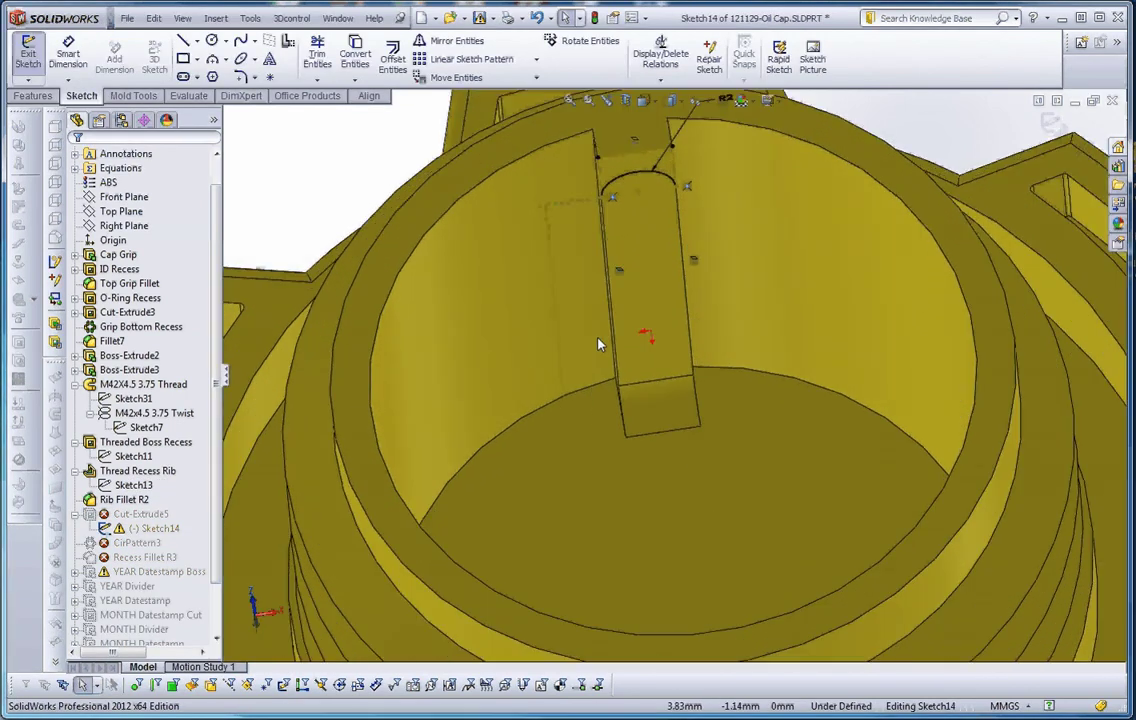
{"action": "left_click", "coordinate": [558, 317]}
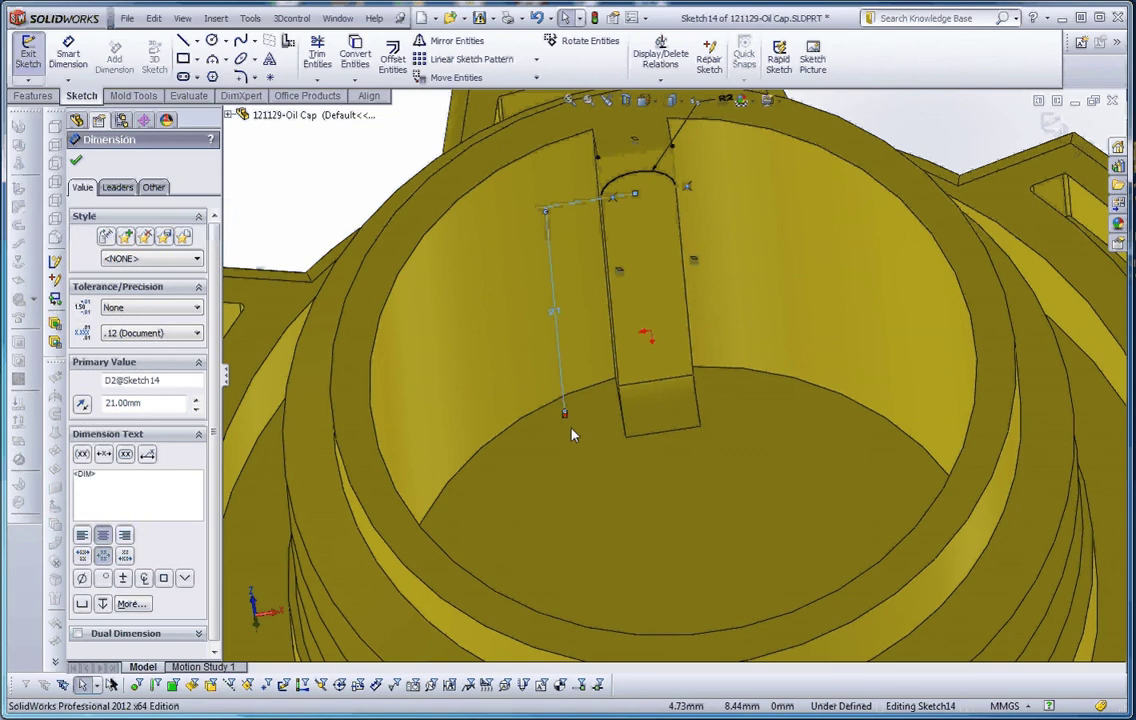
{"action": "scroll", "coordinate": [575, 430], "scroll_direction": "down", "scroll_amount": 2}
{"action": "middle_click_drag", "start_coordinate": [615, 425], "coordinate": [612, 438]}
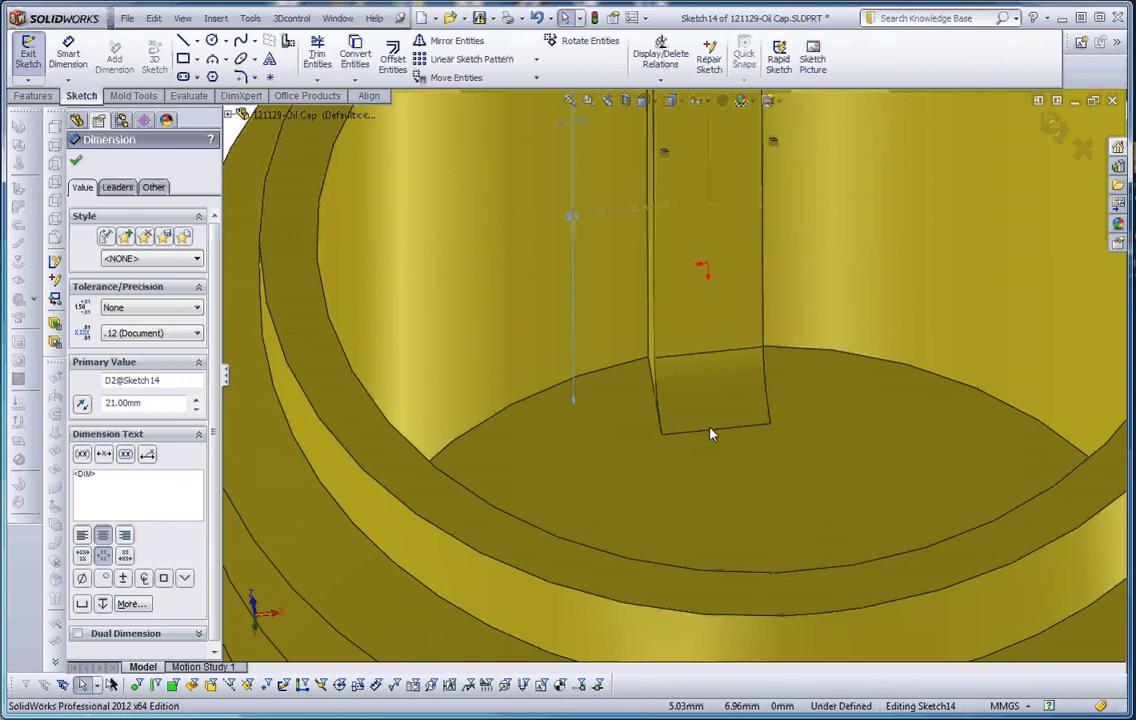
{"action": "scroll", "coordinate": [711, 435], "scroll_direction": "up", "scroll_amount": 6}
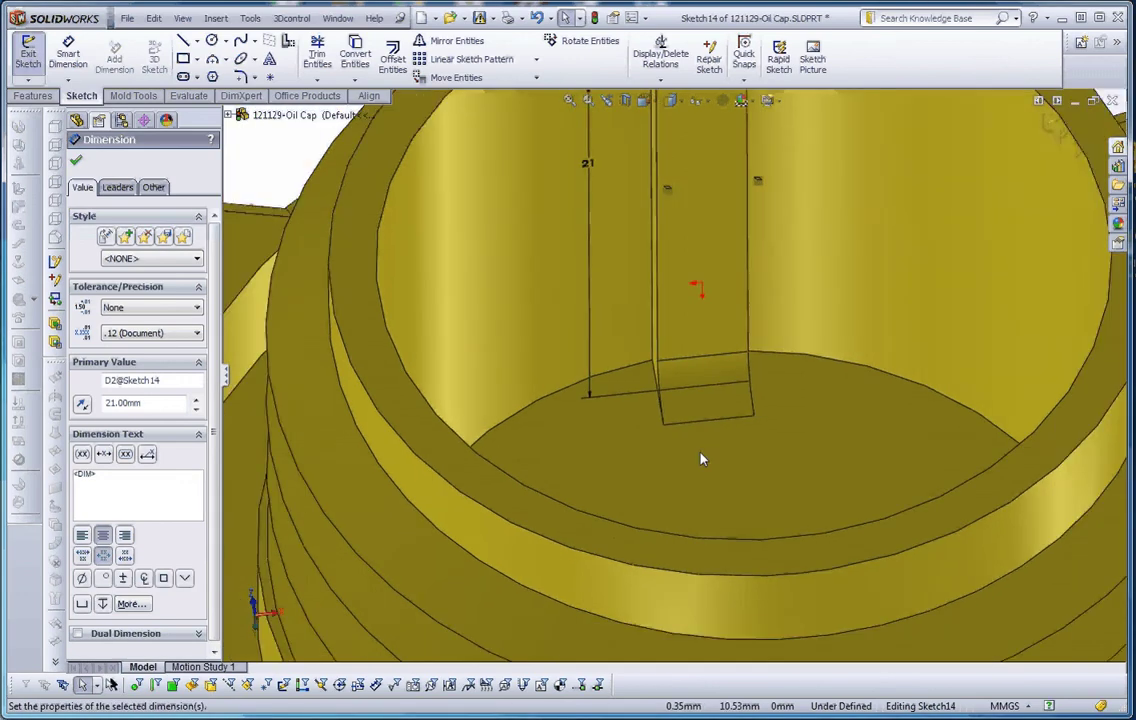
{"action": "scroll", "coordinate": [686, 313], "scroll_direction": "down", "scroll_amount": 4}
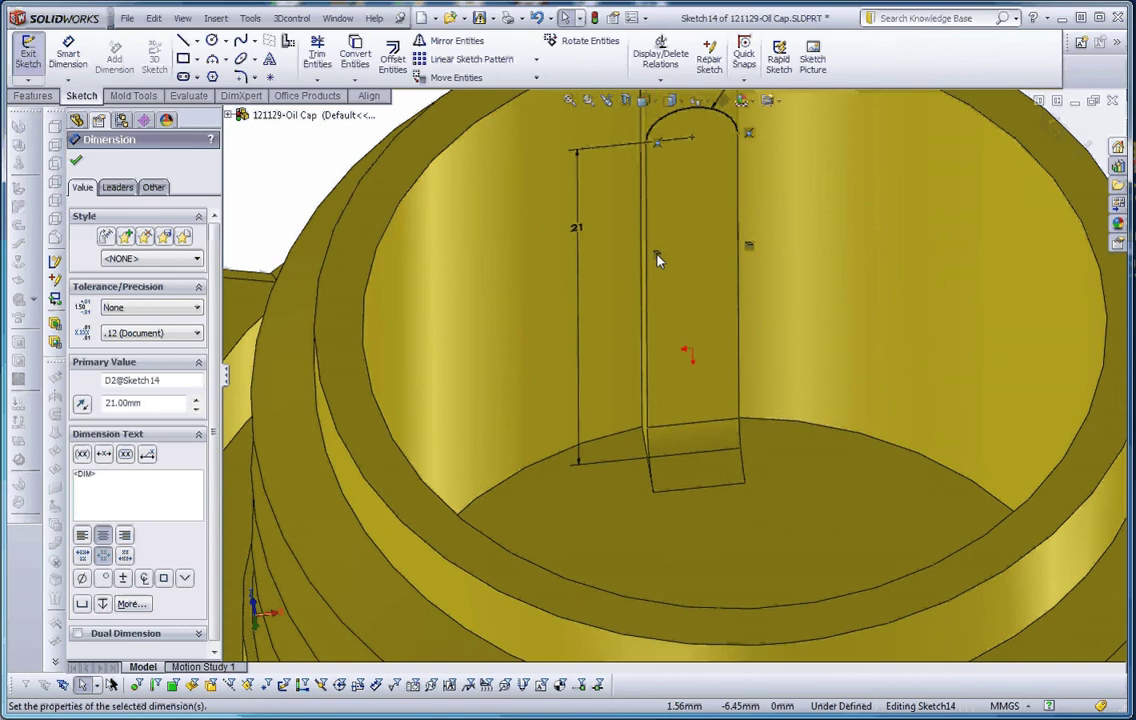
{"action": "scroll", "coordinate": [660, 265], "scroll_direction": "up", "scroll_amount": 3}
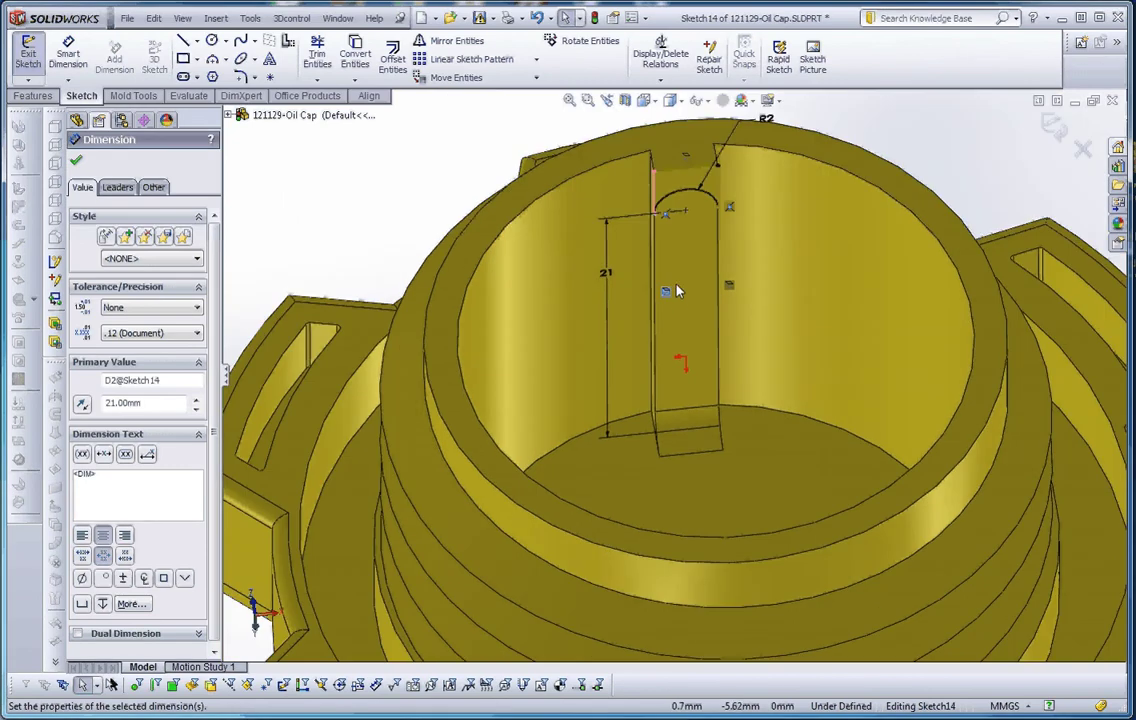
Step: Check relations on the arc's left endpoint and rib line, adding a coincident at the arc end
{"action": "left_click", "coordinate": [651, 220]}
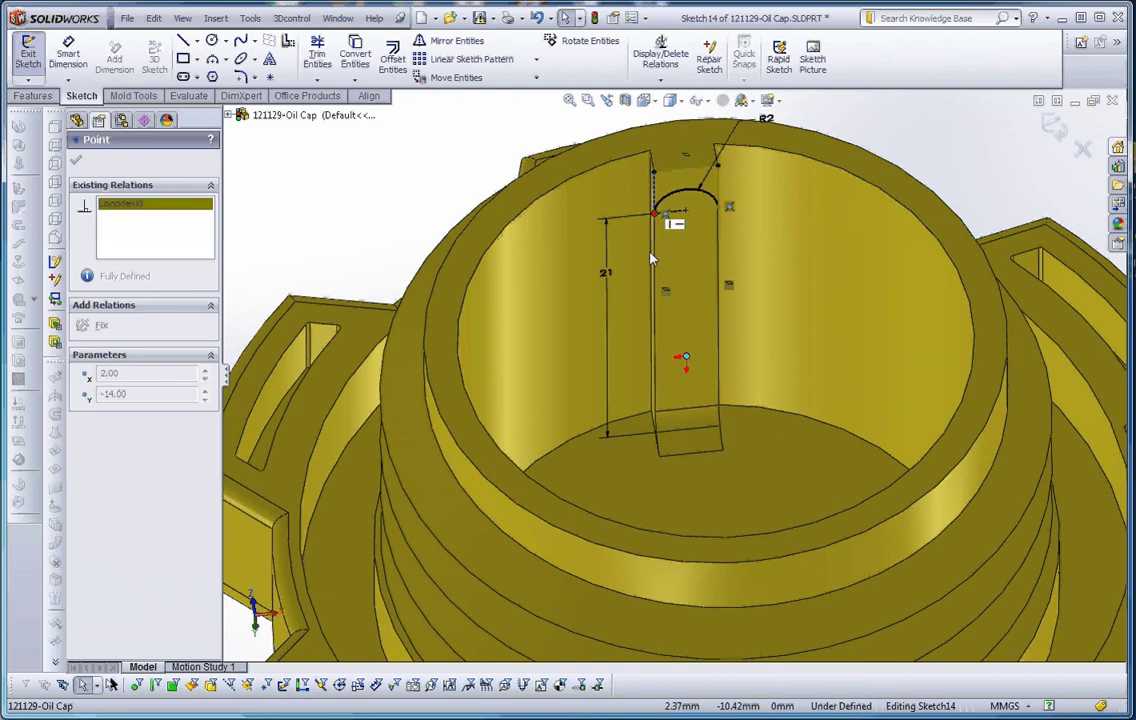
{"action": "left_click", "coordinate": [776, 256]}
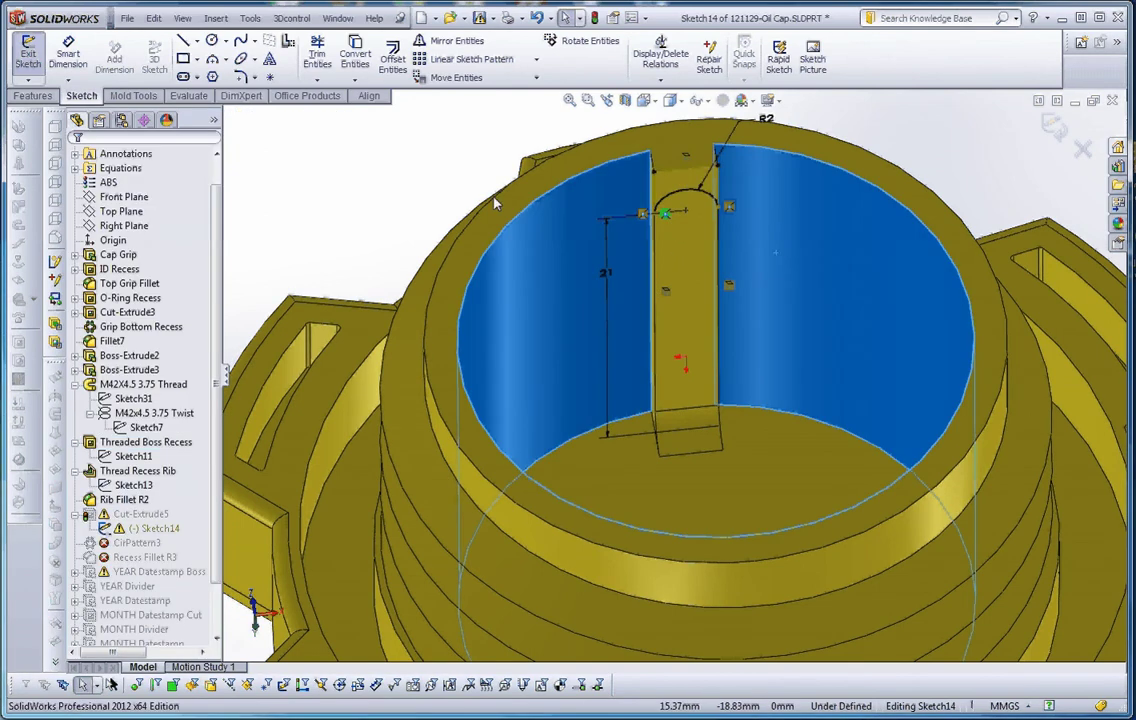
{"action": "left_click", "coordinate": [438, 174]}
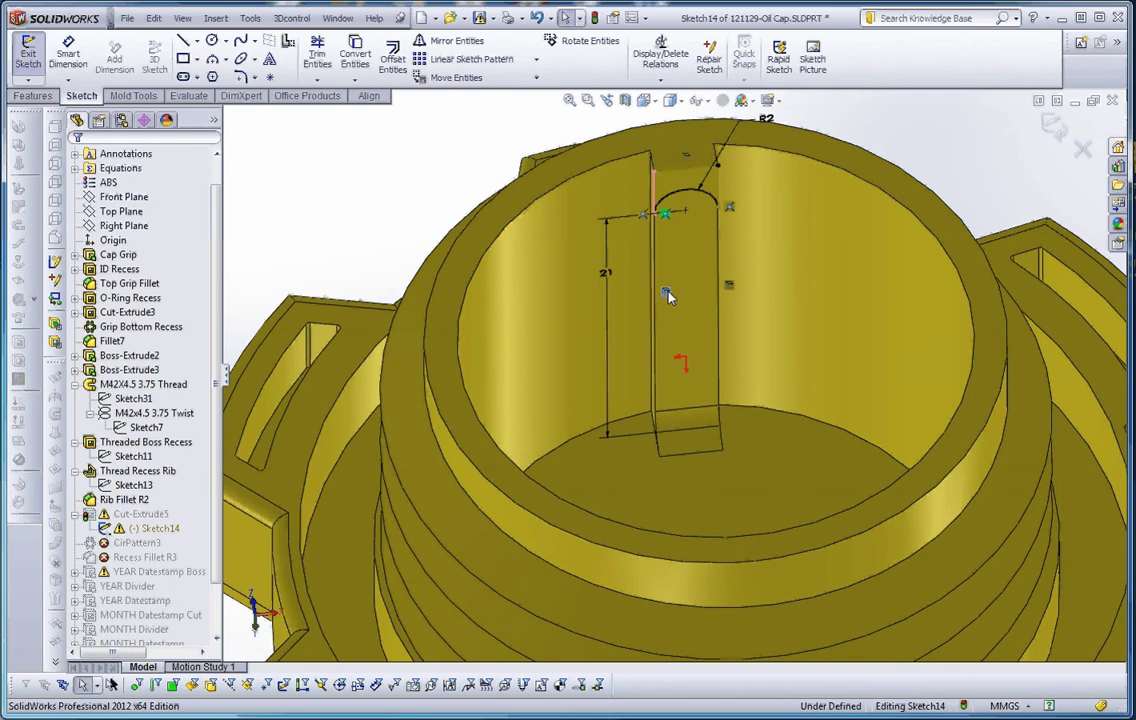
{"action": "left_click", "coordinate": [656, 200]}
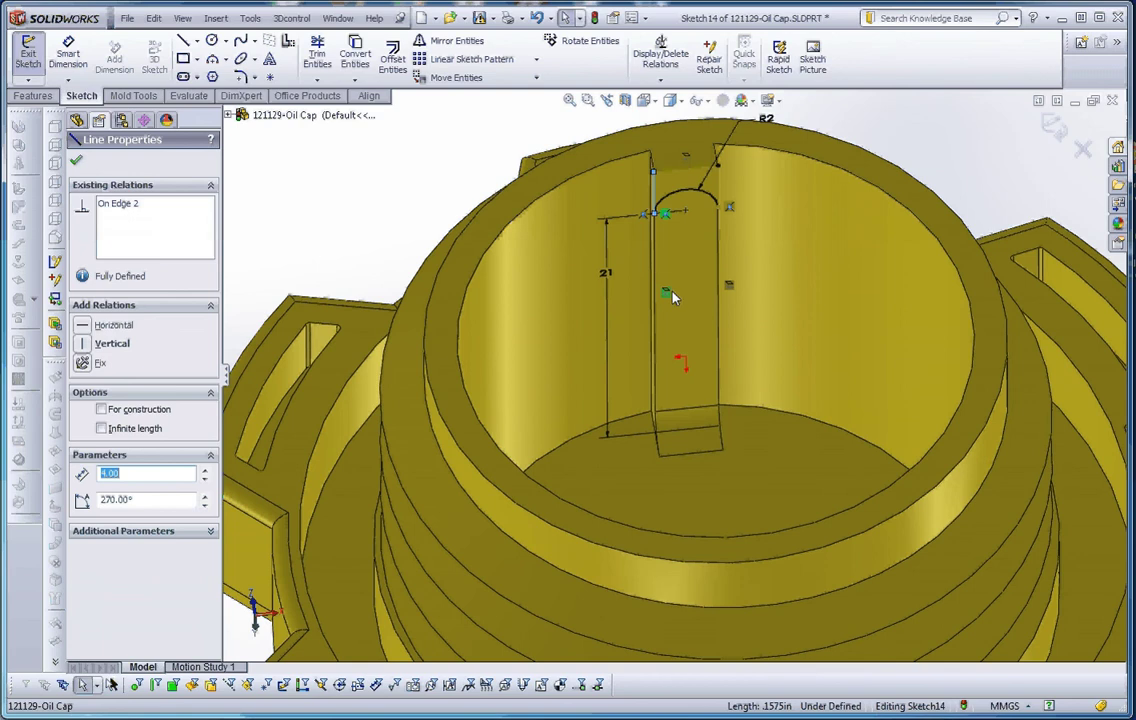
{"action": "key", "text": "Escape"}
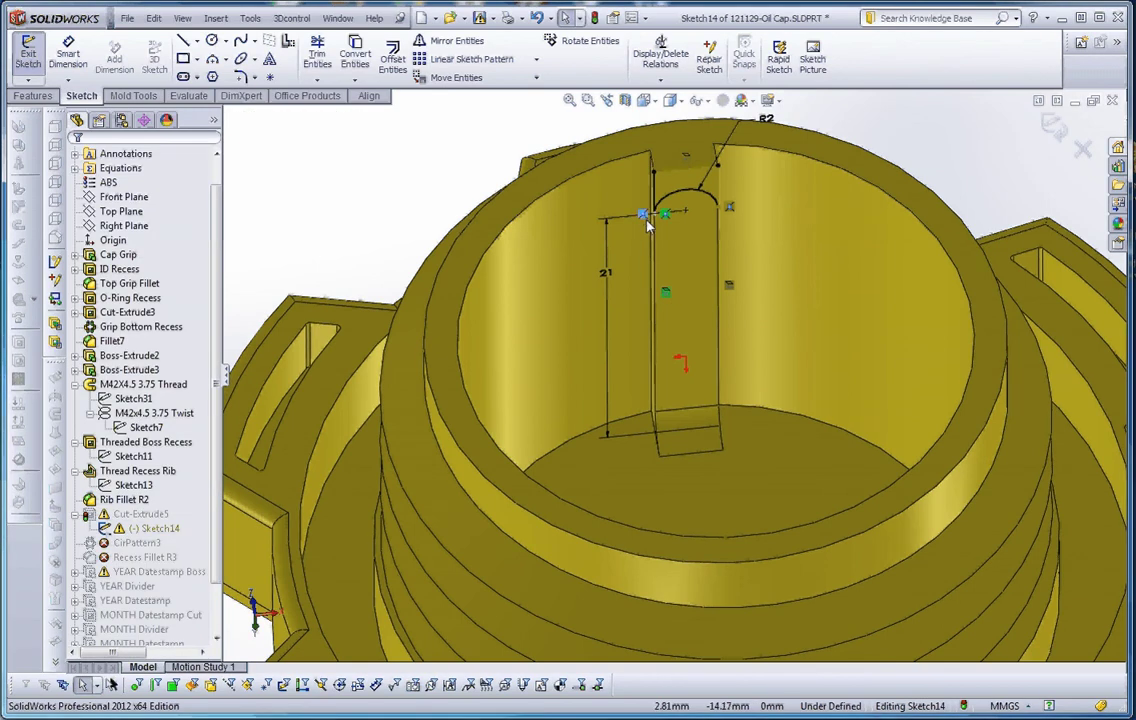
{"action": "scroll", "coordinate": [655, 220], "scroll_direction": "down", "scroll_amount": 2}
{"action": "scroll", "coordinate": [660, 226], "scroll_direction": "down", "scroll_amount": 1}
{"action": "left_click", "coordinate": [656, 240]}
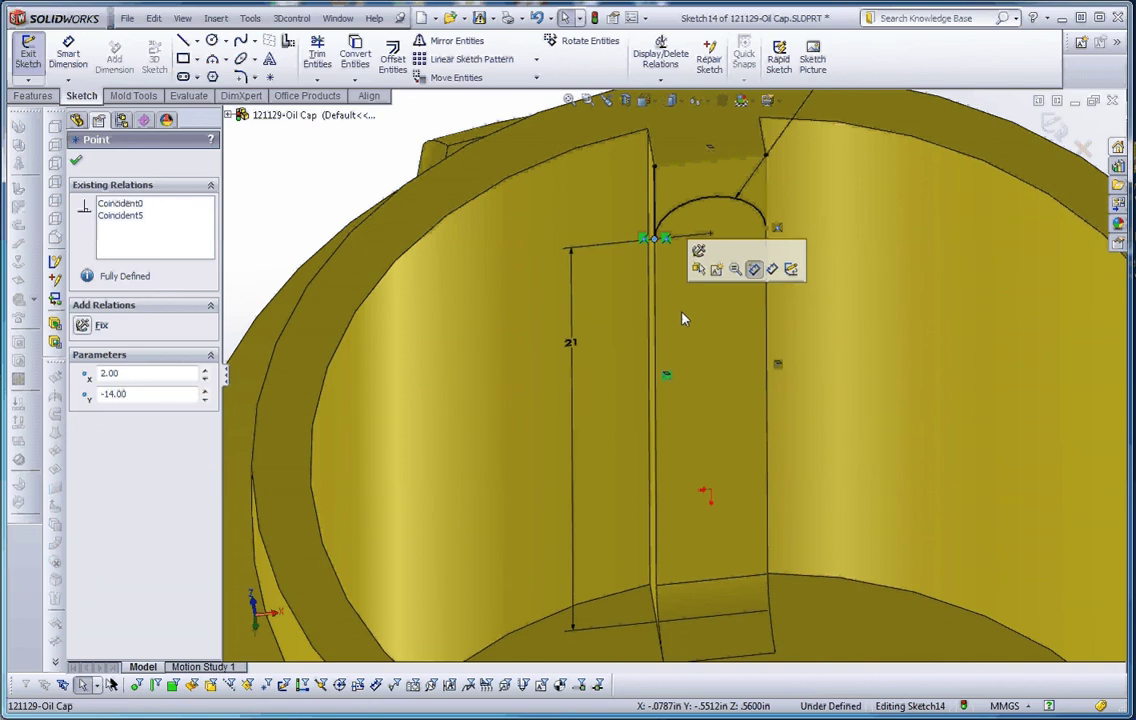
{"action": "key", "text": "Escape"}
{"action": "scroll", "coordinate": [770, 267], "scroll_direction": "up", "scroll_amount": 2}
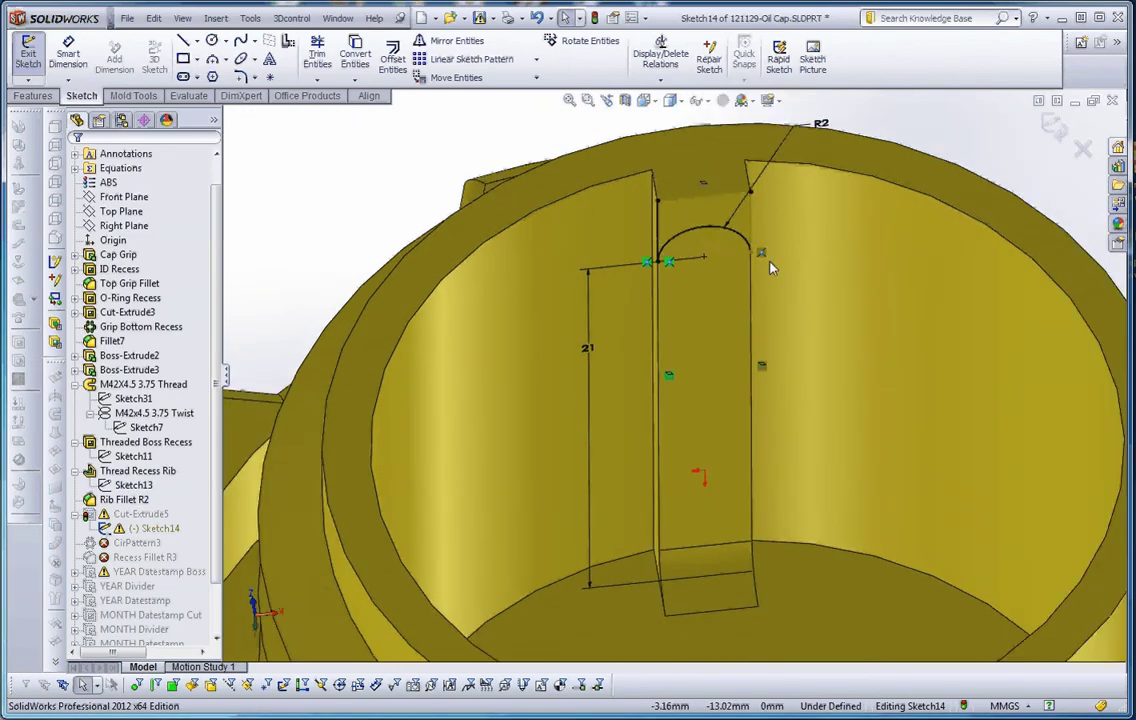
{"action": "scroll", "coordinate": [770, 267], "scroll_direction": "down", "scroll_amount": 2}
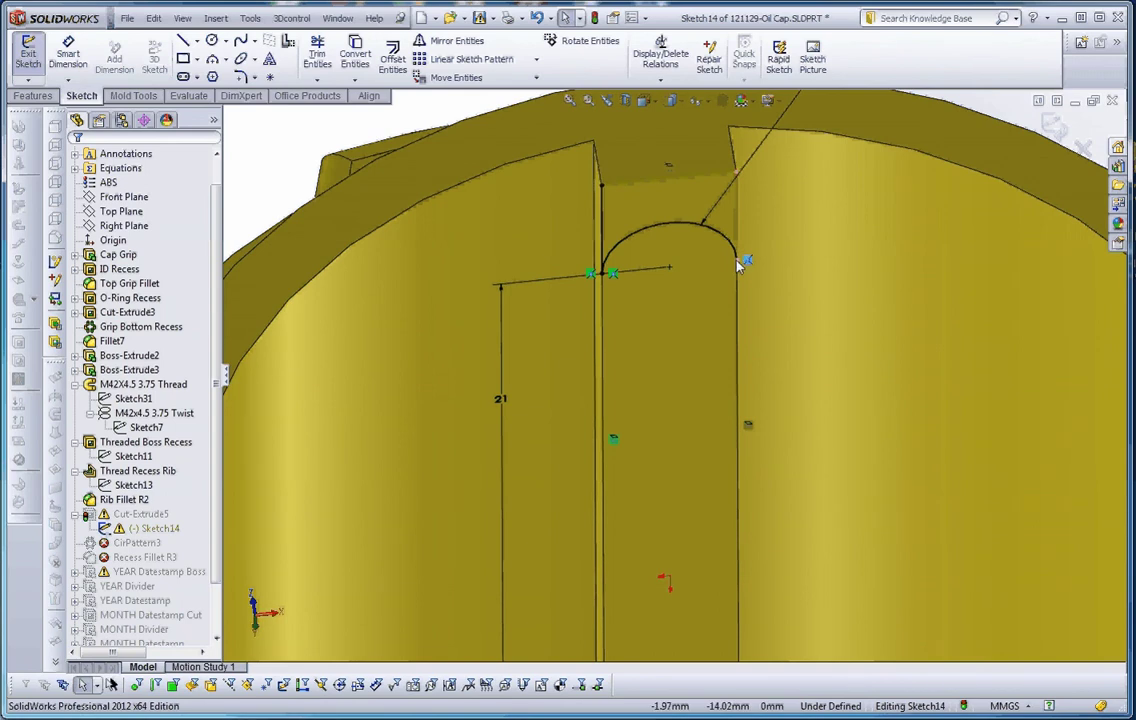
{"action": "left_click", "coordinate": [747, 261]}
{"action": "left_click_drag", "start_coordinate": [750, 276], "coordinate": [807, 314]}
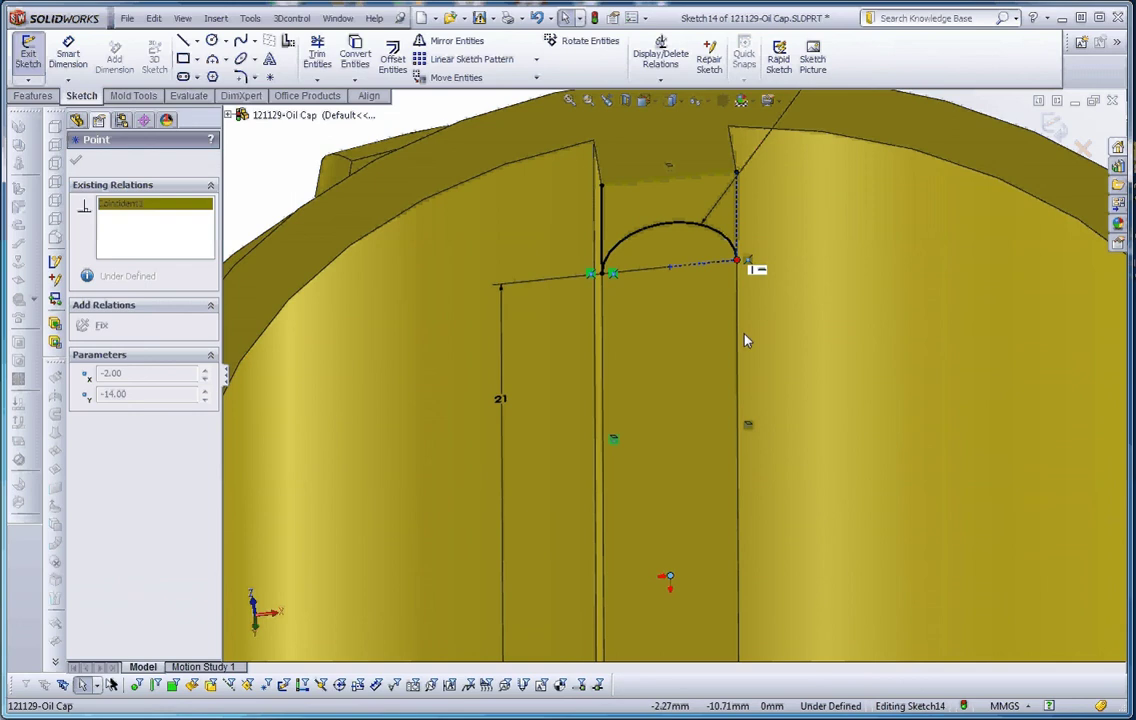
{"action": "left_click", "coordinate": [736, 261]}
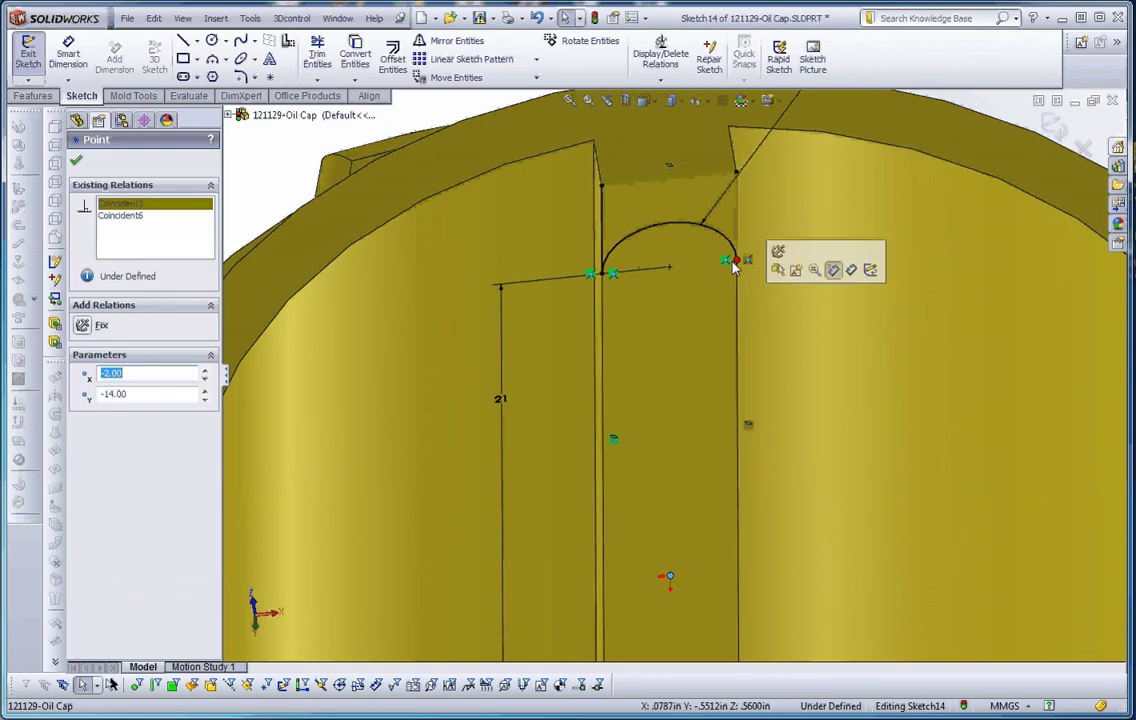
{"action": "left_click", "coordinate": [737, 350]}
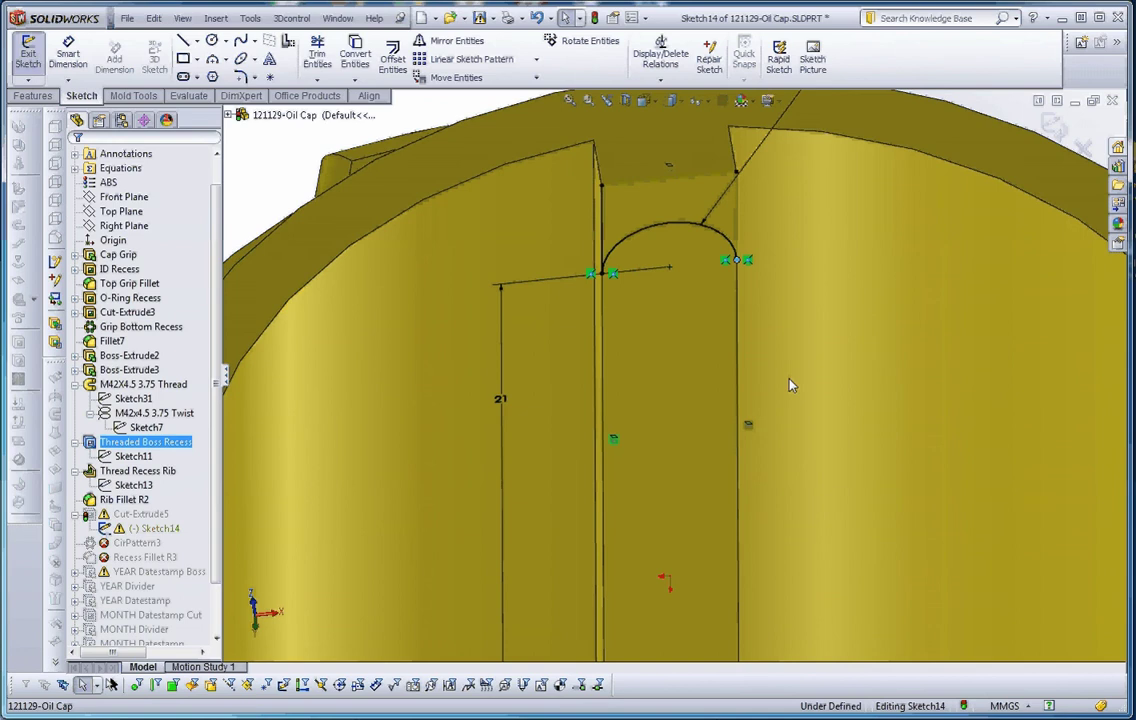
{"action": "key", "text": "Escape"}
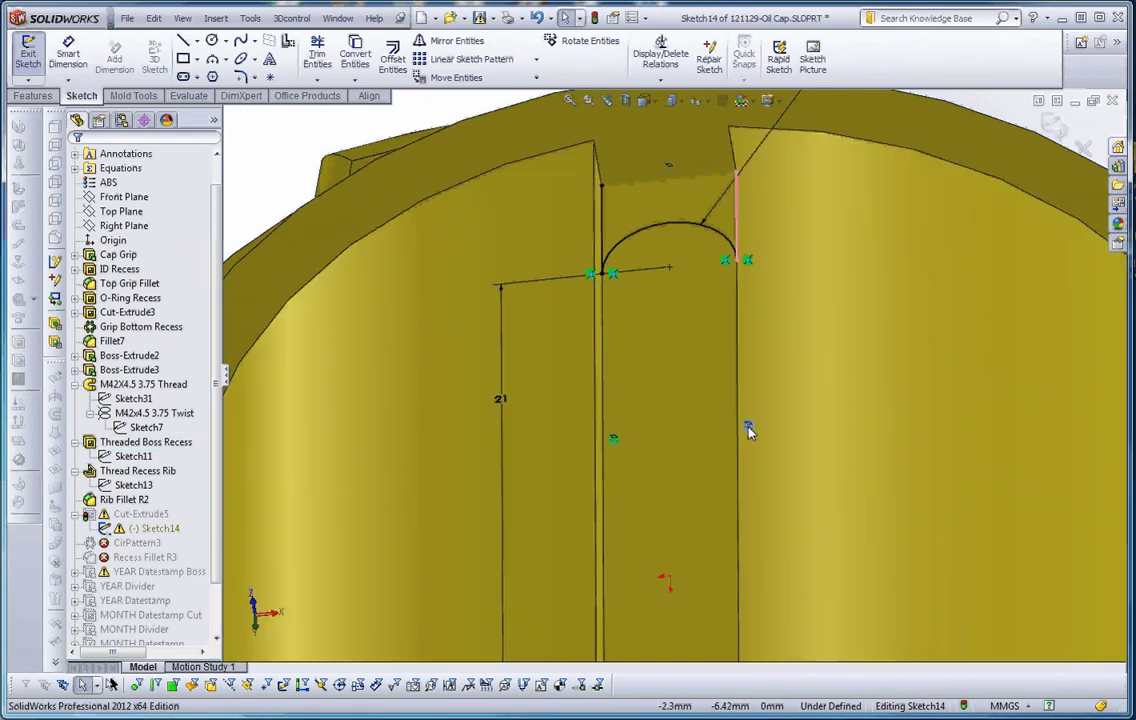
{"action": "scroll", "coordinate": [749, 430], "scroll_direction": "up", "scroll_amount": 2}
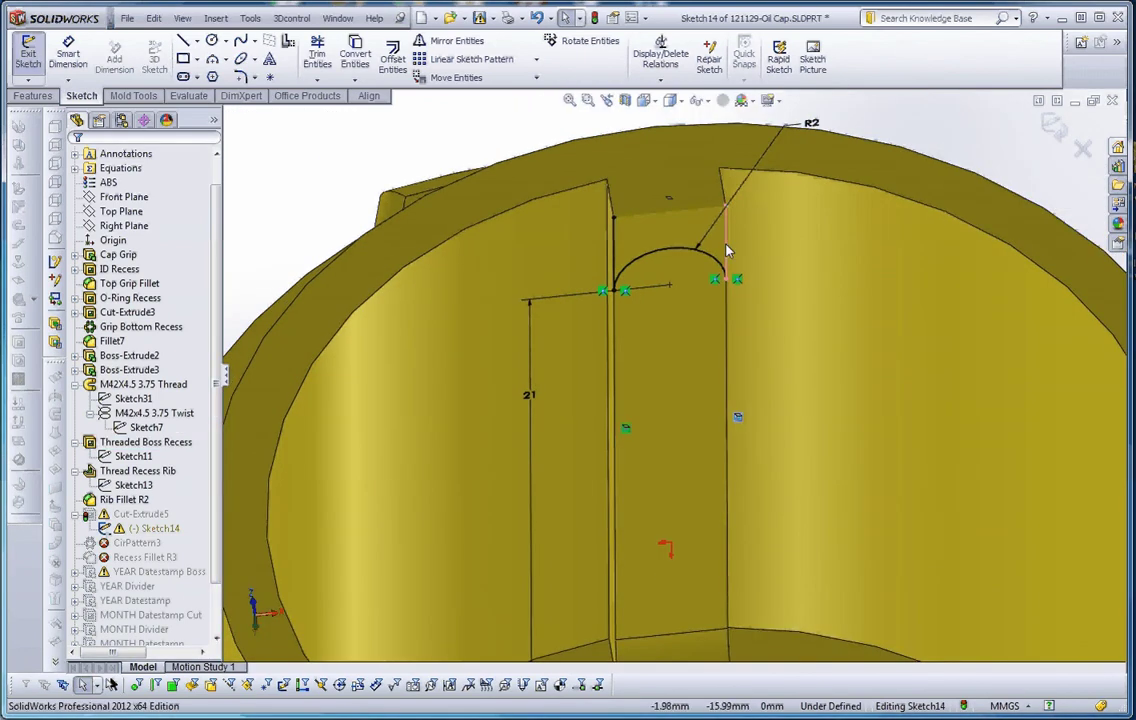
{"action": "left_click", "coordinate": [729, 251]}
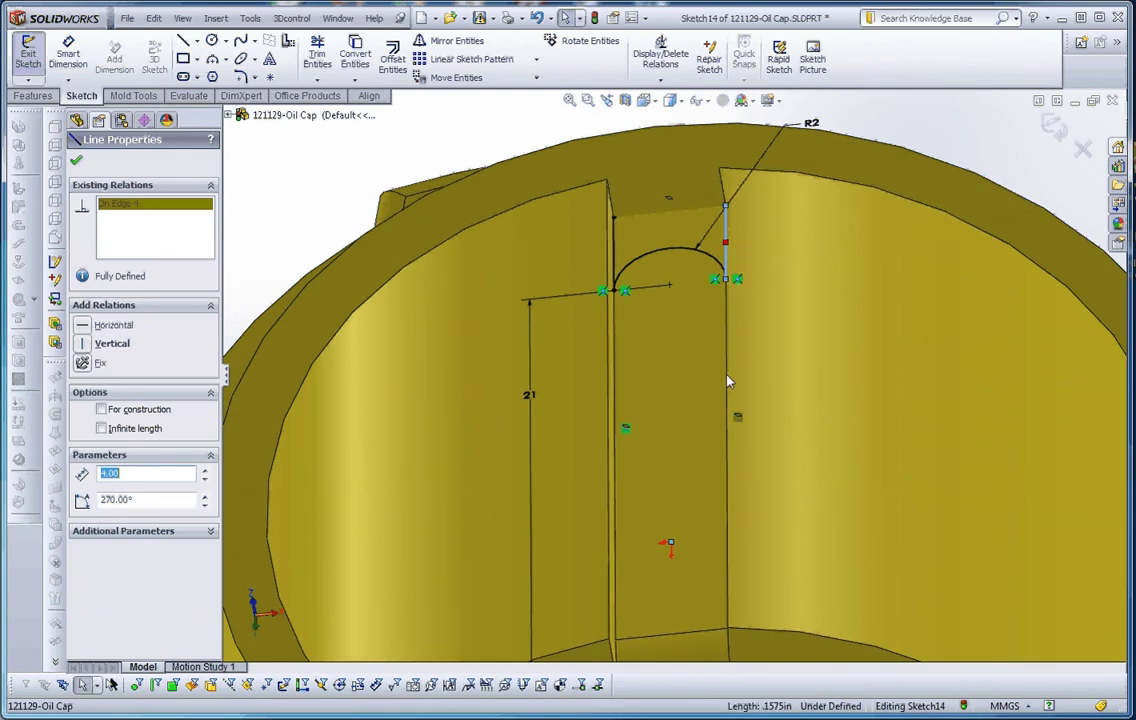
{"action": "scroll", "coordinate": [735, 381], "scroll_direction": "up", "scroll_amount": 3}
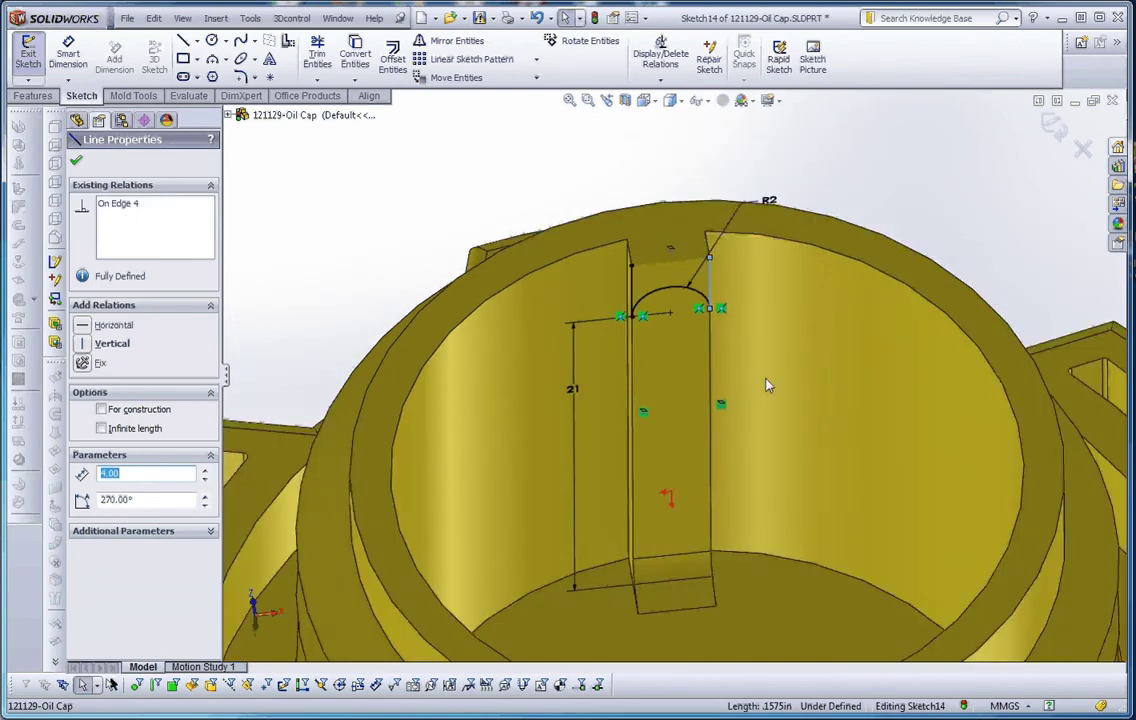
{"action": "left_click", "coordinate": [836, 222]}
{"action": "scroll", "coordinate": [704, 227], "scroll_direction": "down", "scroll_amount": 2}
{"action": "scroll", "coordinate": [620, 255], "scroll_direction": "down", "scroll_amount": 2}
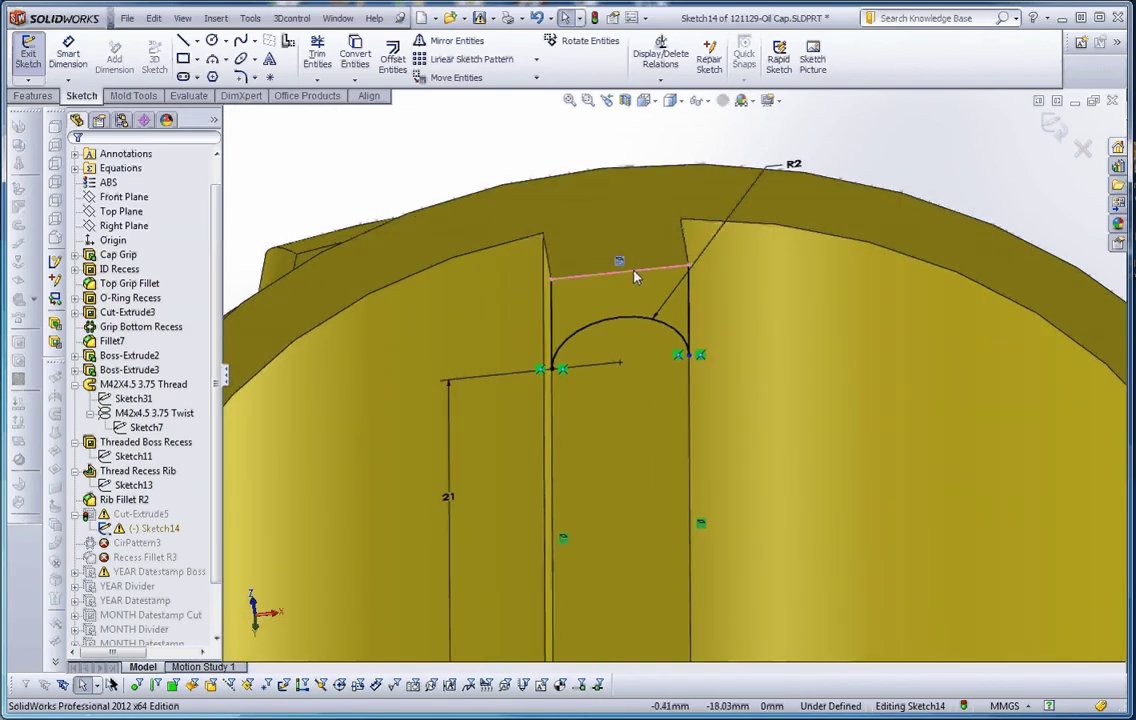
{"action": "left_click", "coordinate": [625, 273]}
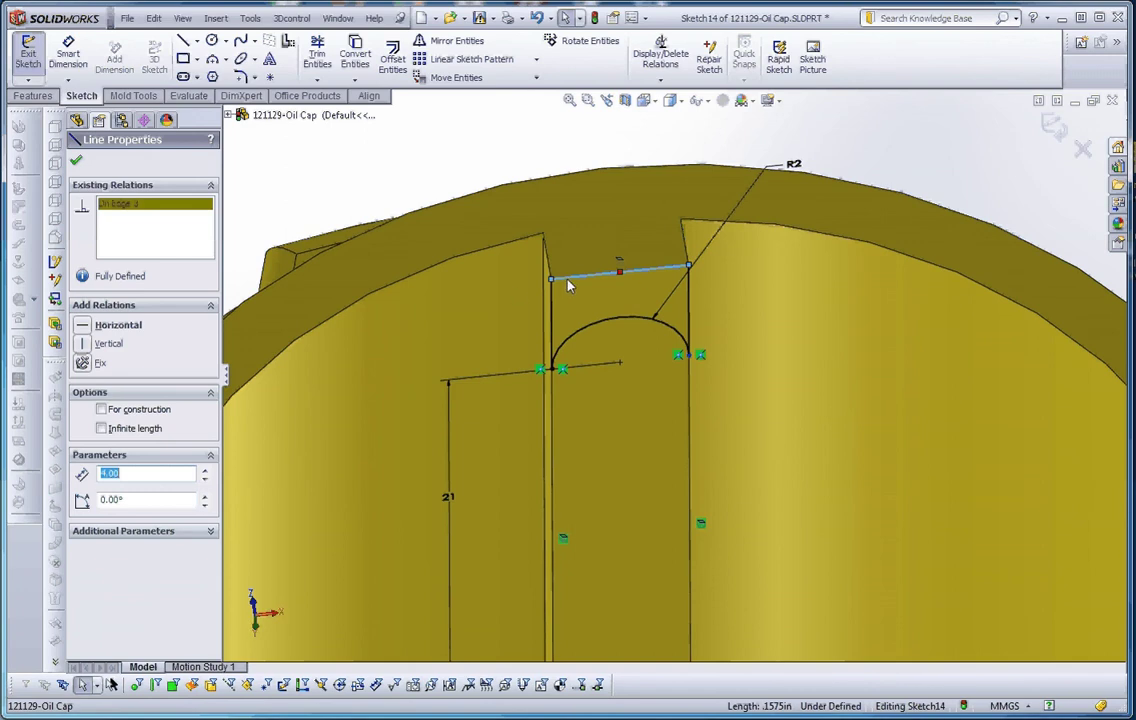
{"action": "left_click", "coordinate": [650, 268]}
{"action": "left_click", "coordinate": [482, 157]}
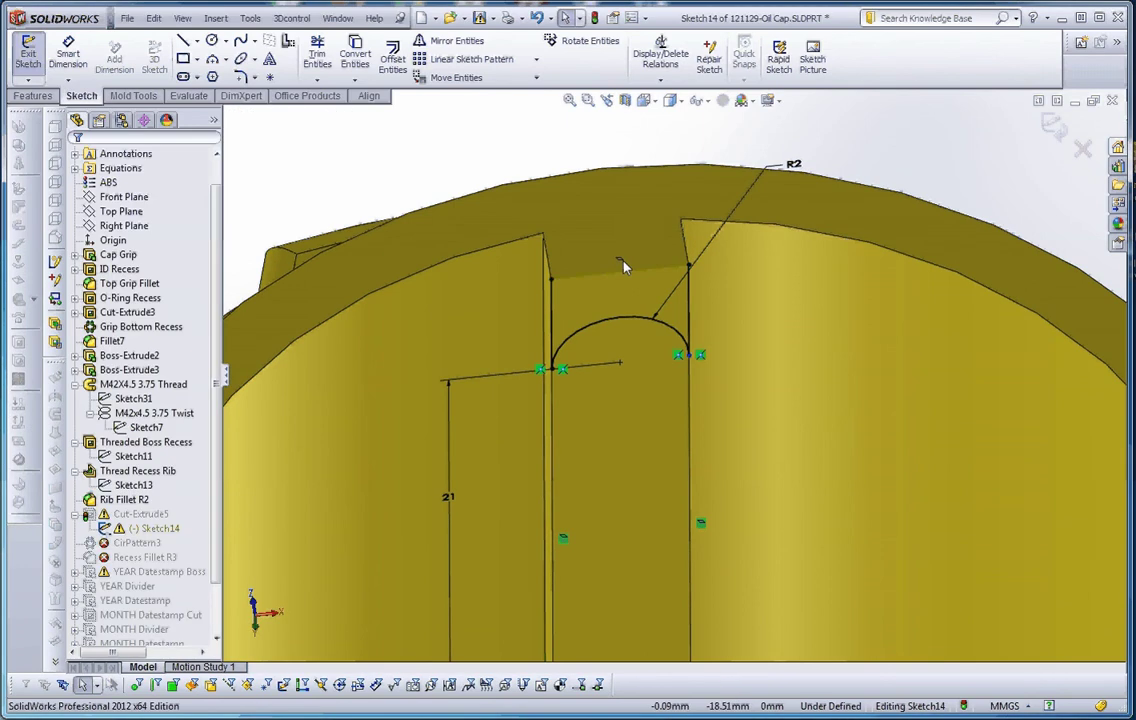
Step: Make the slot sketch's top line collinear with the slot's top model edge
{"action": "left_click", "coordinate": [630, 275]}
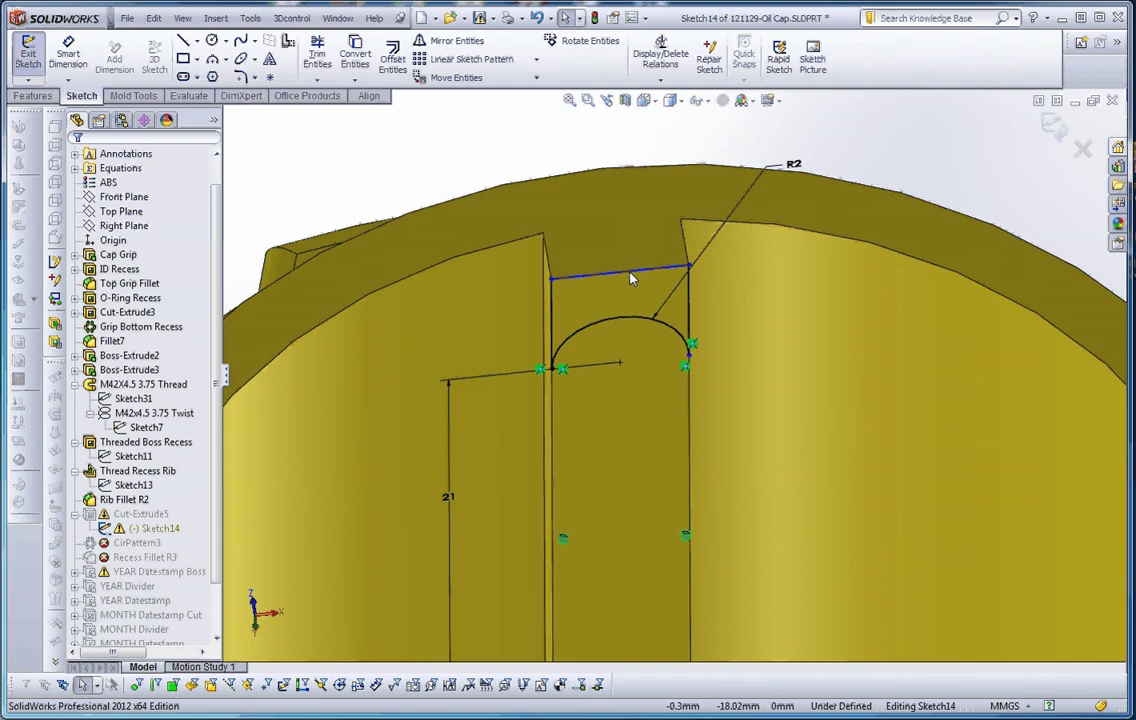
{"action": "left_click_drag", "start_coordinate": [630, 278], "coordinate": [630, 228]}
{"action": "left_click", "coordinate": [639, 272], "text": "ctrl"}
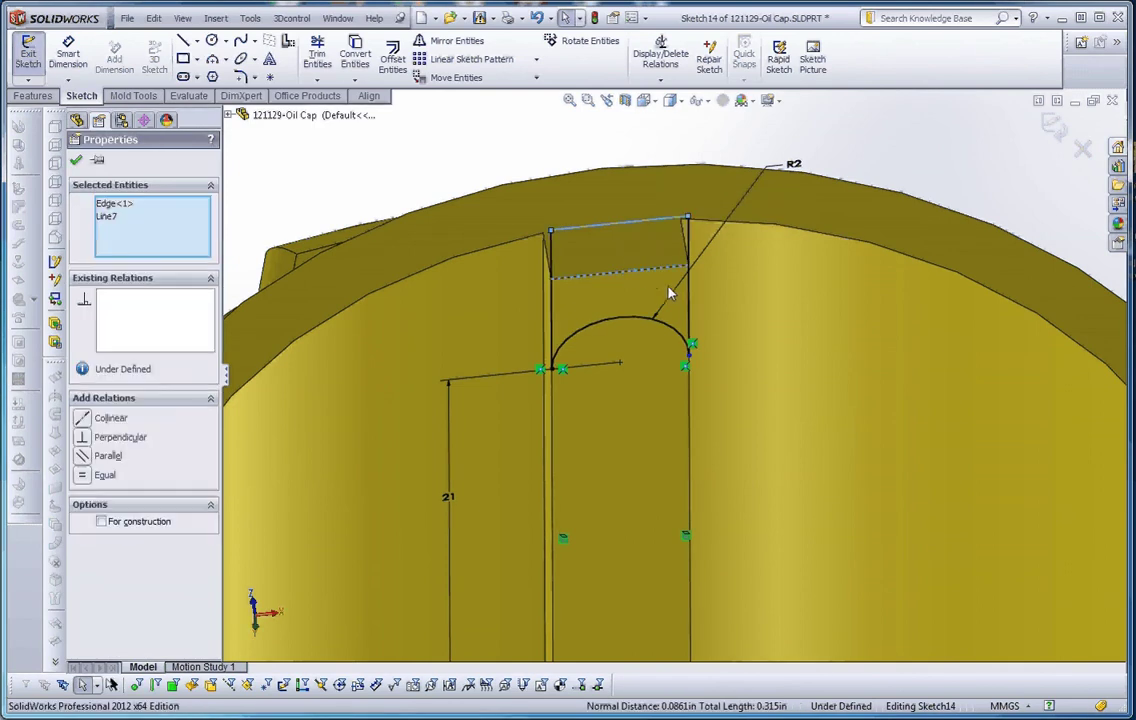
{"action": "left_click", "coordinate": [84, 420]}
{"action": "left_click", "coordinate": [576, 185]}
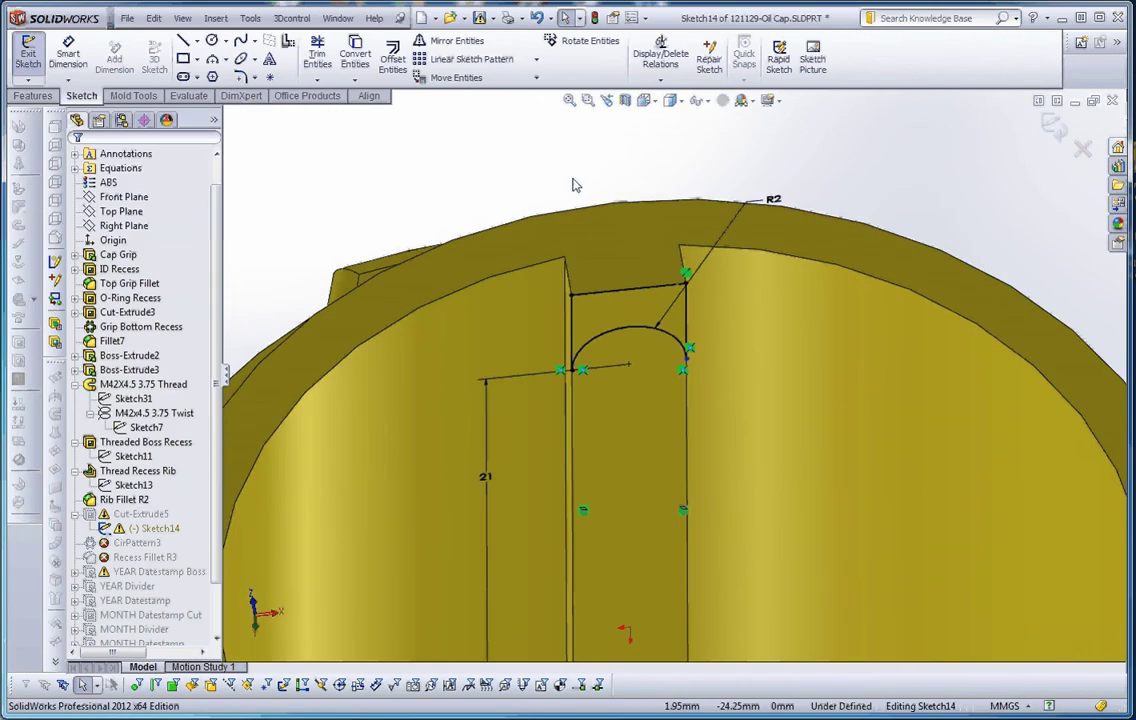
{"action": "middle_click_drag", "start_coordinate": [576, 185], "coordinate": [712, 405]}
{"action": "scroll", "coordinate": [700, 395], "scroll_direction": "down", "scroll_amount": 3}
Step: Make the two arc-end points horizontal, fully defining Sketch14
{"action": "left_click", "coordinate": [633, 300]}
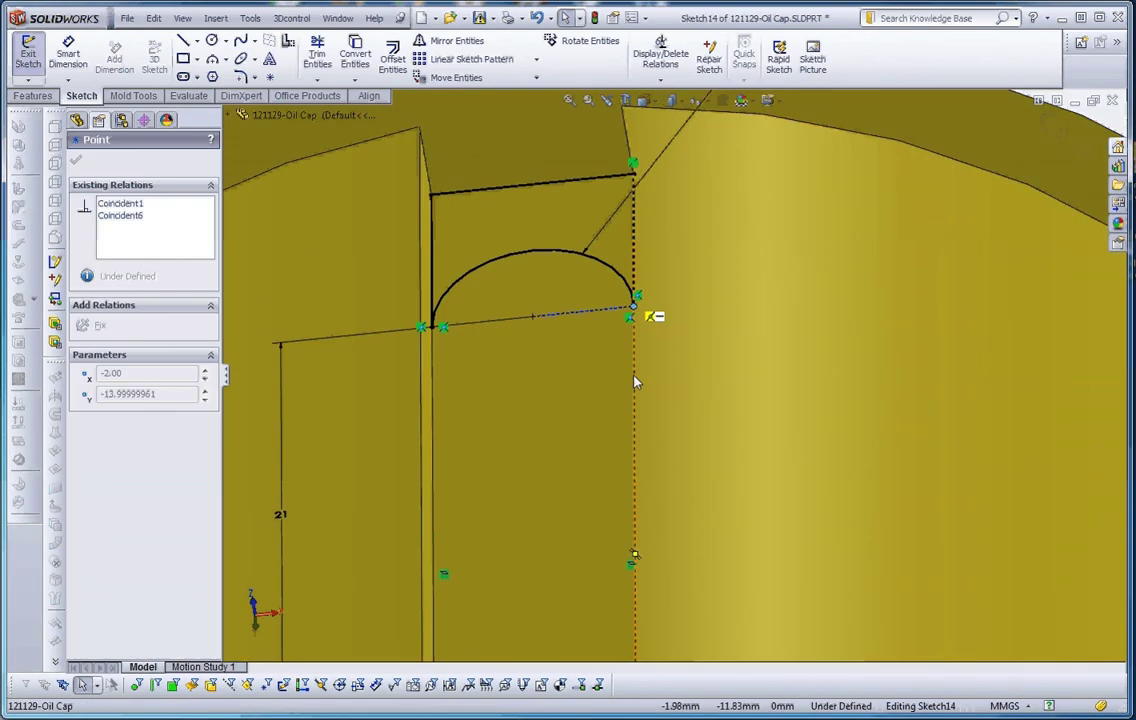
{"action": "middle_click_drag", "start_coordinate": [680, 327], "coordinate": [791, 243]}
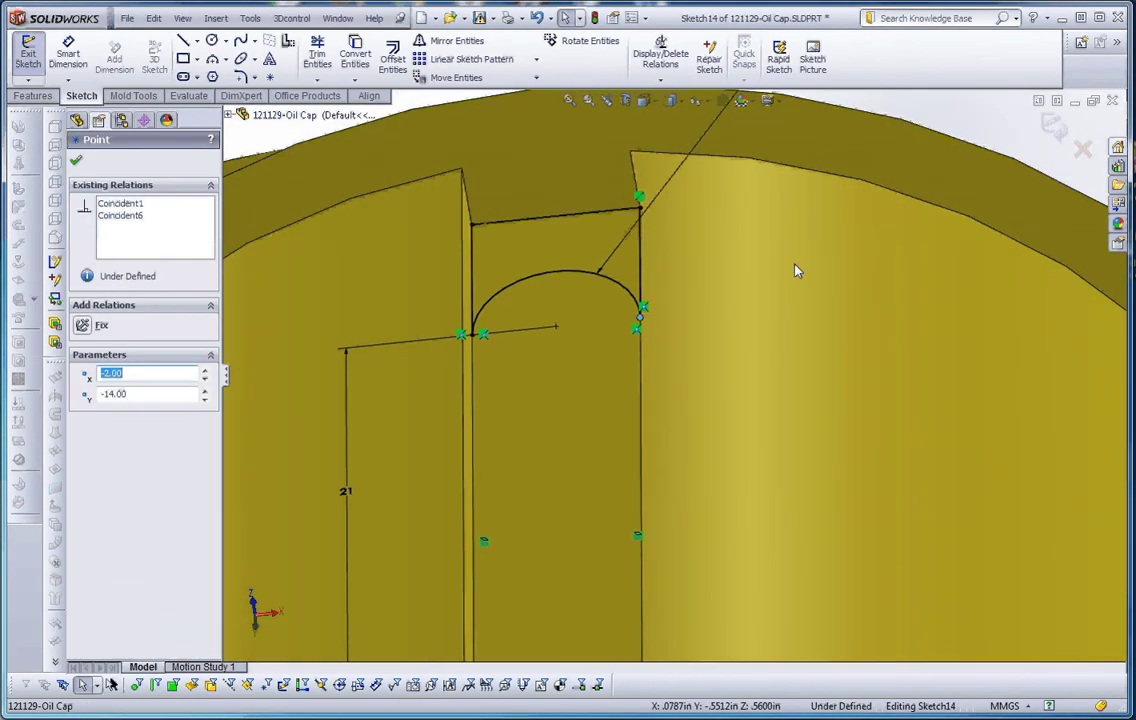
{"action": "left_click", "coordinate": [761, 337]}
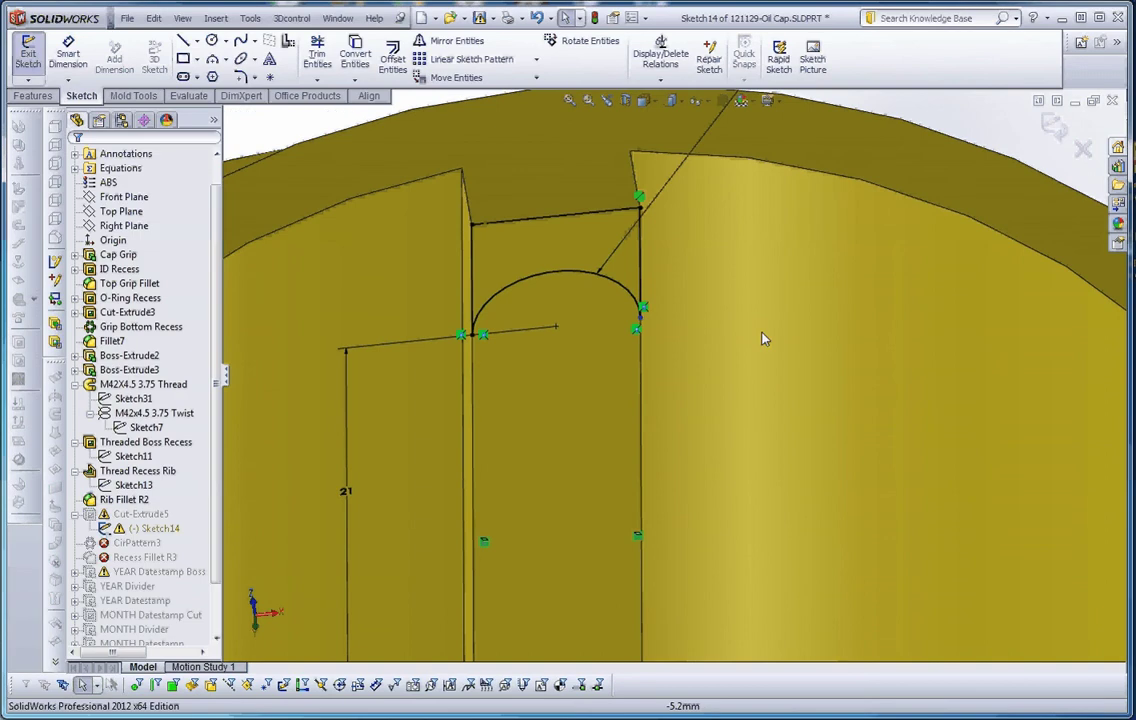
{"action": "left_click", "coordinate": [639, 317]}
{"action": "scroll", "coordinate": [660, 357], "scroll_direction": "up", "scroll_amount": 2}
{"action": "scroll", "coordinate": [669, 373], "scroll_direction": "down", "scroll_amount": 3}
{"action": "scroll", "coordinate": [654, 337], "scroll_direction": "down", "scroll_amount": 2}
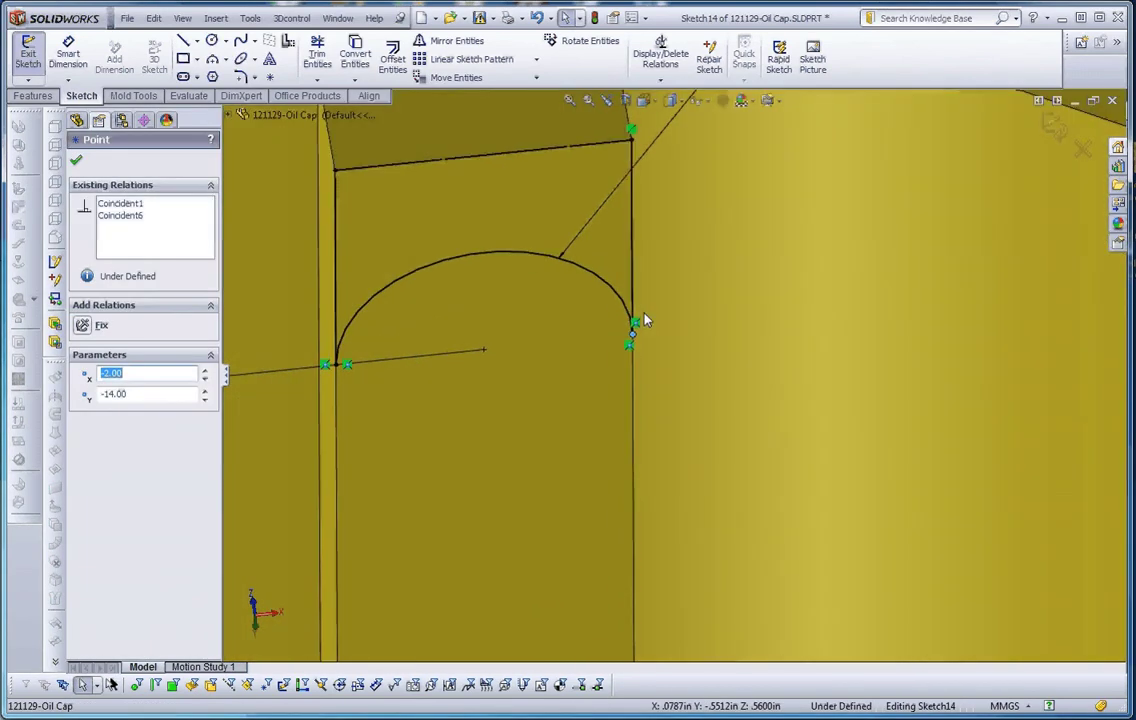
{"action": "left_click", "coordinate": [640, 325]}
{"action": "left_click", "coordinate": [347, 364], "text": "ctrl"}
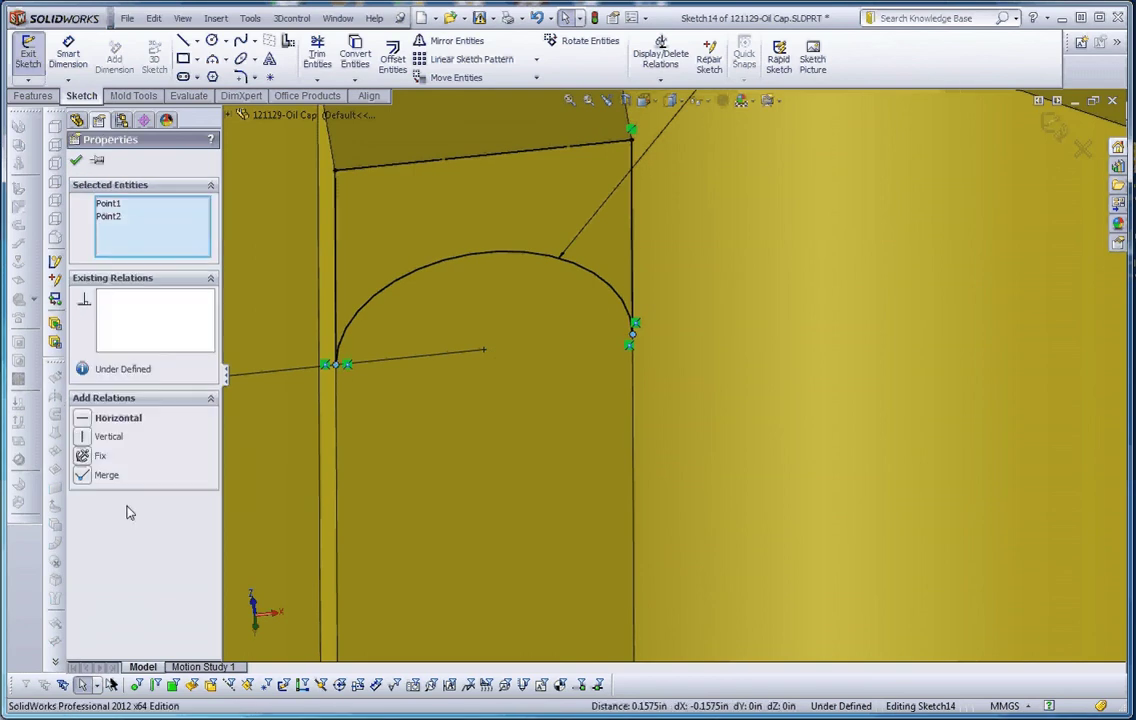
{"action": "left_click", "coordinate": [82, 420]}
Step: Leave Sketch14 and rebuild the part
{"action": "scroll", "coordinate": [660, 405], "scroll_direction": "up", "scroll_amount": 3}
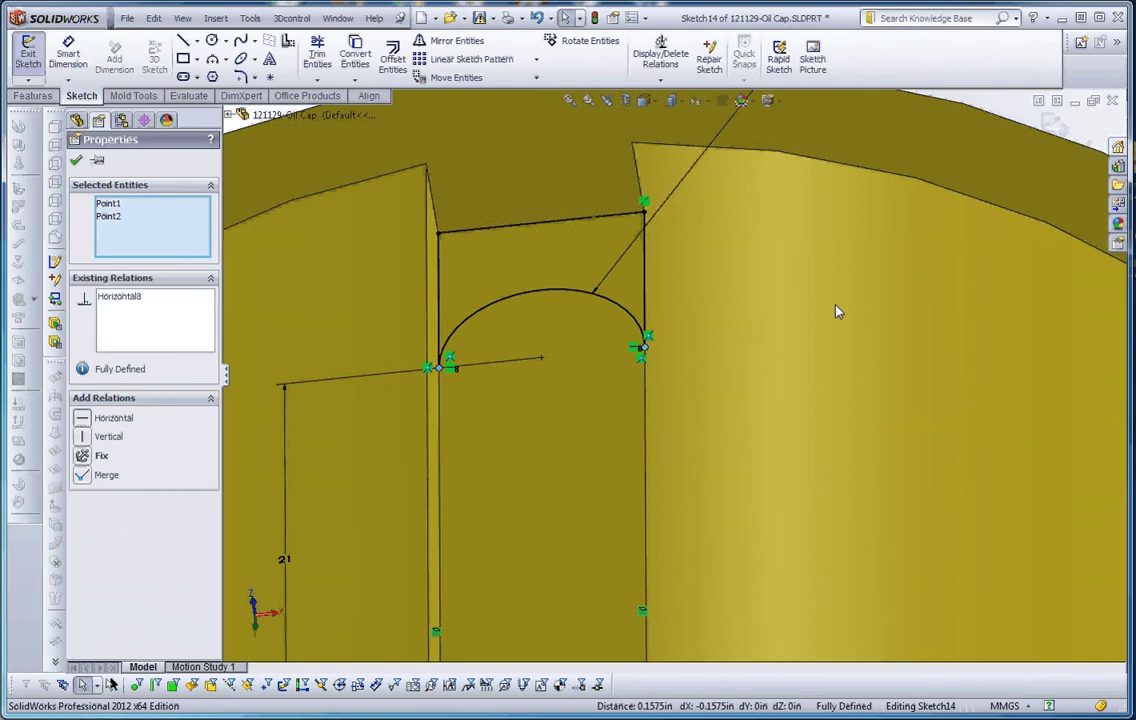
{"action": "key", "text": "Escape"}
{"action": "scroll", "coordinate": [840, 308], "scroll_direction": "up", "scroll_amount": 2}
{"action": "scroll", "coordinate": [690, 300], "scroll_direction": "up", "scroll_amount": 2}
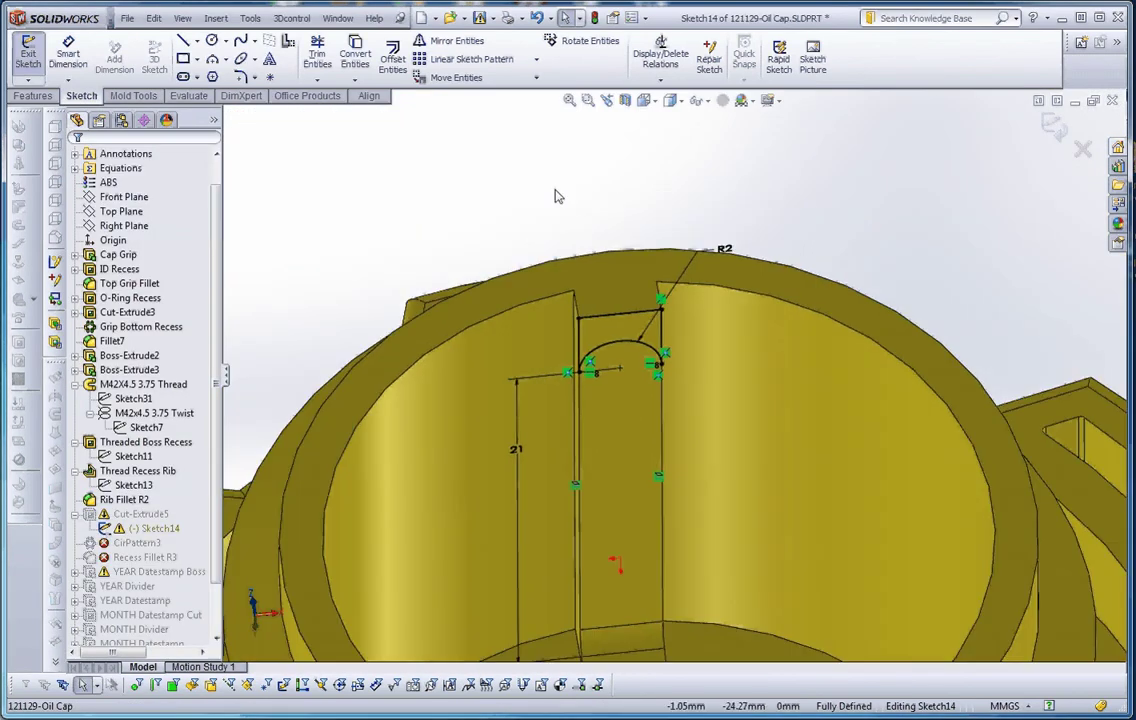
{"action": "key", "text": "ctrl+b"}
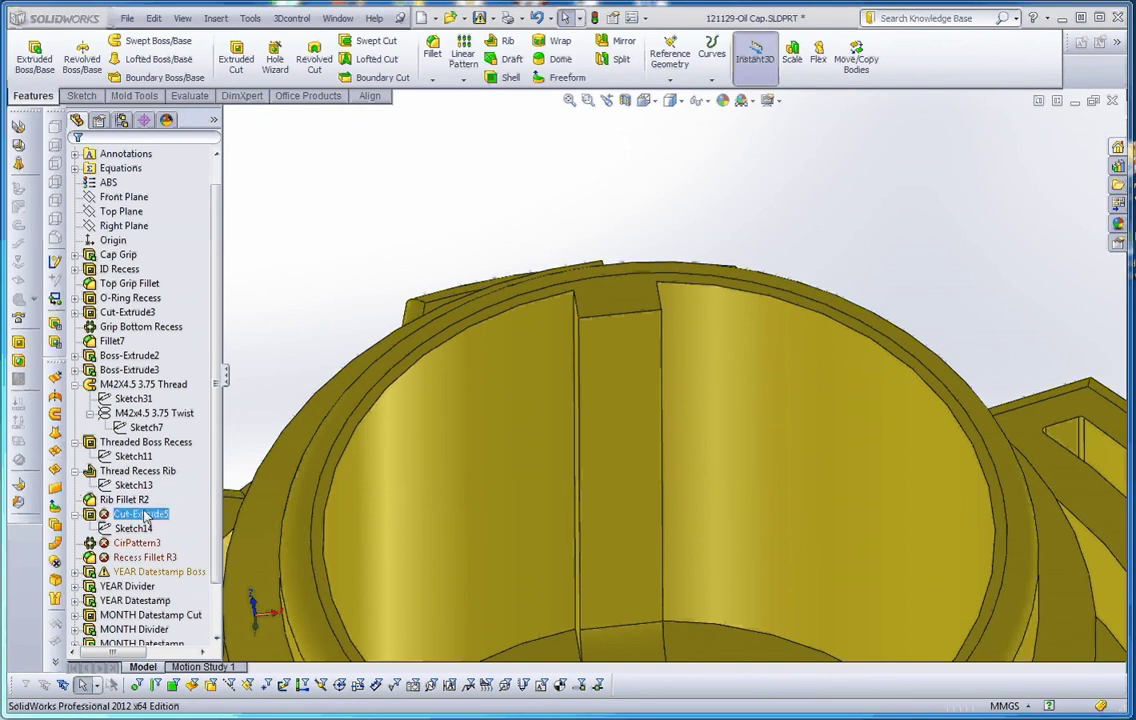
Step: Set Cut-Extrude5 to cut Up To Surface at the inner cylindrical face, direction reversed
{"action": "right_click", "coordinate": [138, 514]}
{"action": "left_click", "coordinate": [155, 467]}
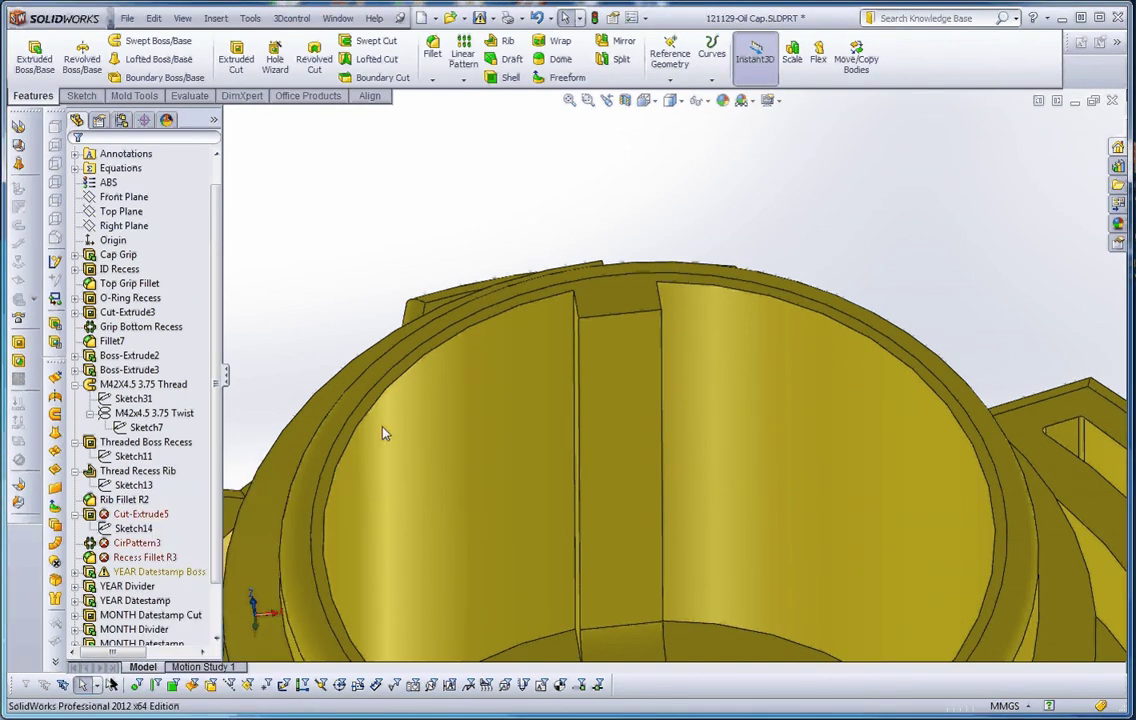
{"action": "scroll", "coordinate": [624, 484], "scroll_direction": "up", "scroll_amount": 5}
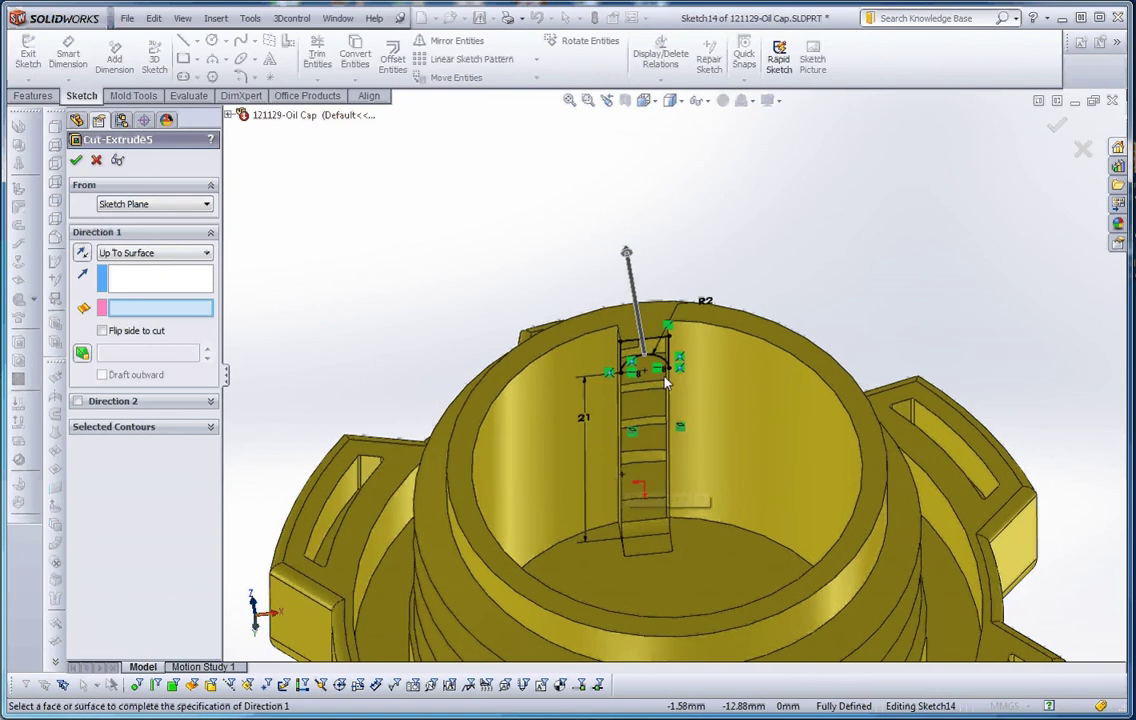
{"action": "scroll", "coordinate": [659, 431], "scroll_direction": "down", "scroll_amount": 3}
{"action": "middle_click_drag", "start_coordinate": [659, 431], "coordinate": [661, 493]}
{"action": "scroll", "coordinate": [661, 493], "scroll_direction": "up", "scroll_amount": 5}
{"action": "scroll", "coordinate": [664, 540], "scroll_direction": "down", "scroll_amount": 5}
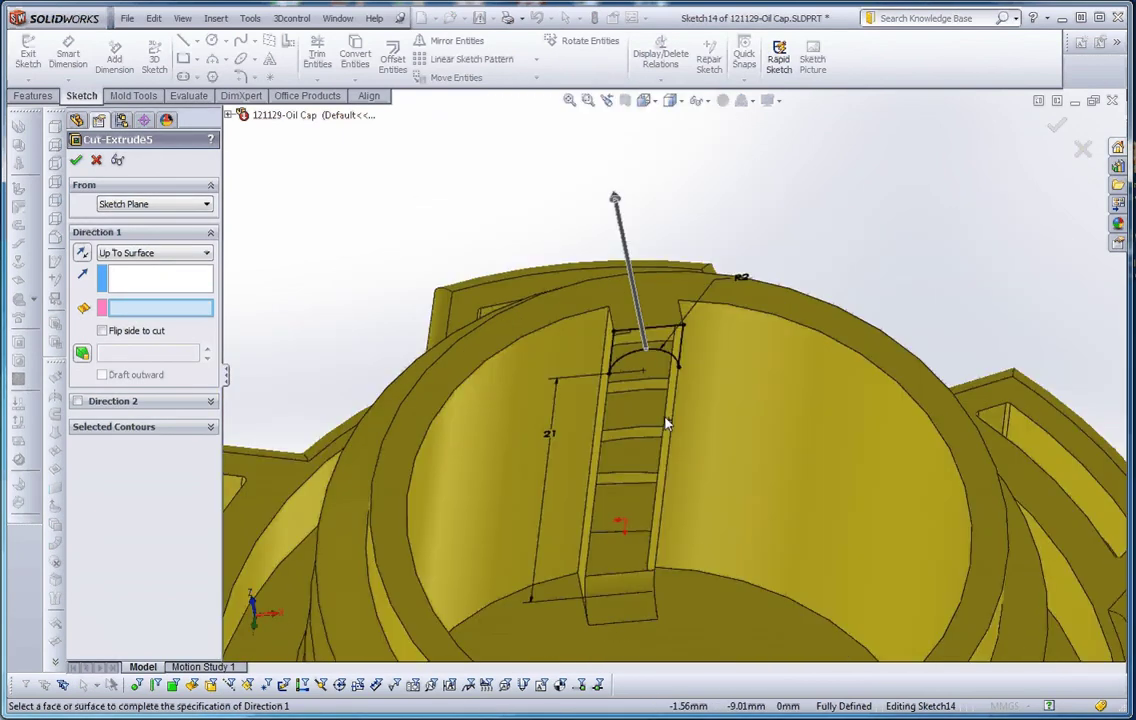
{"action": "middle_click_drag", "start_coordinate": [664, 423], "coordinate": [451, 375]}
{"action": "key", "text": "Left"}
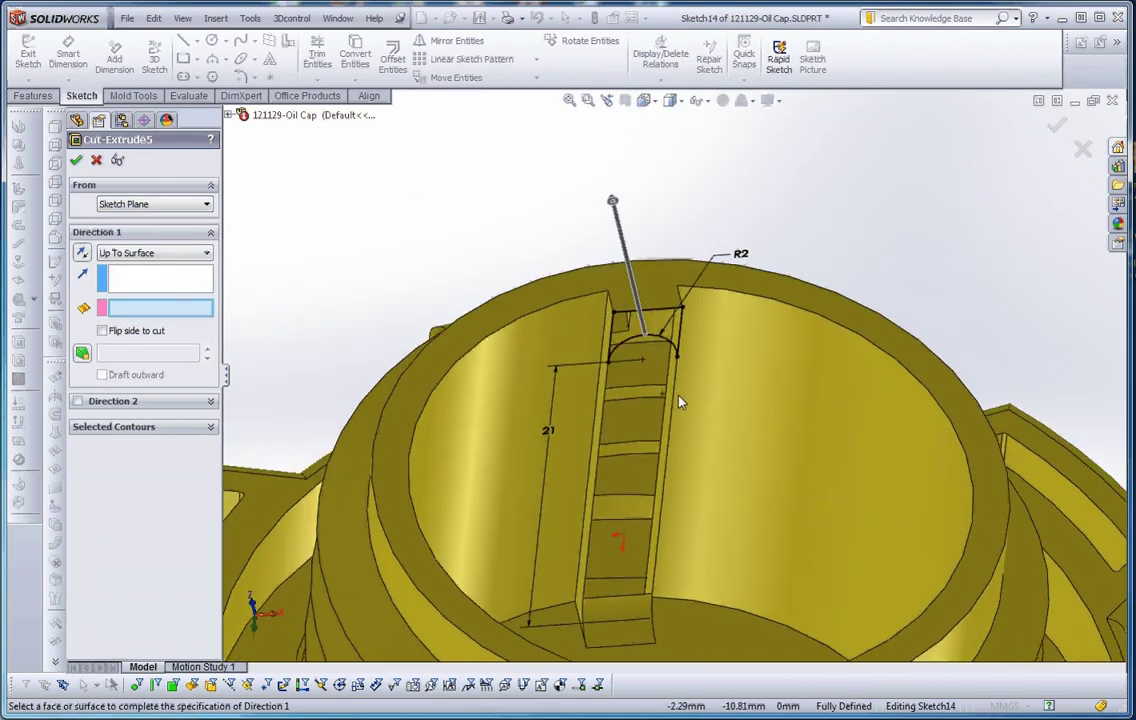
{"action": "key", "text": "Right"}
{"action": "left_click", "coordinate": [729, 340]}
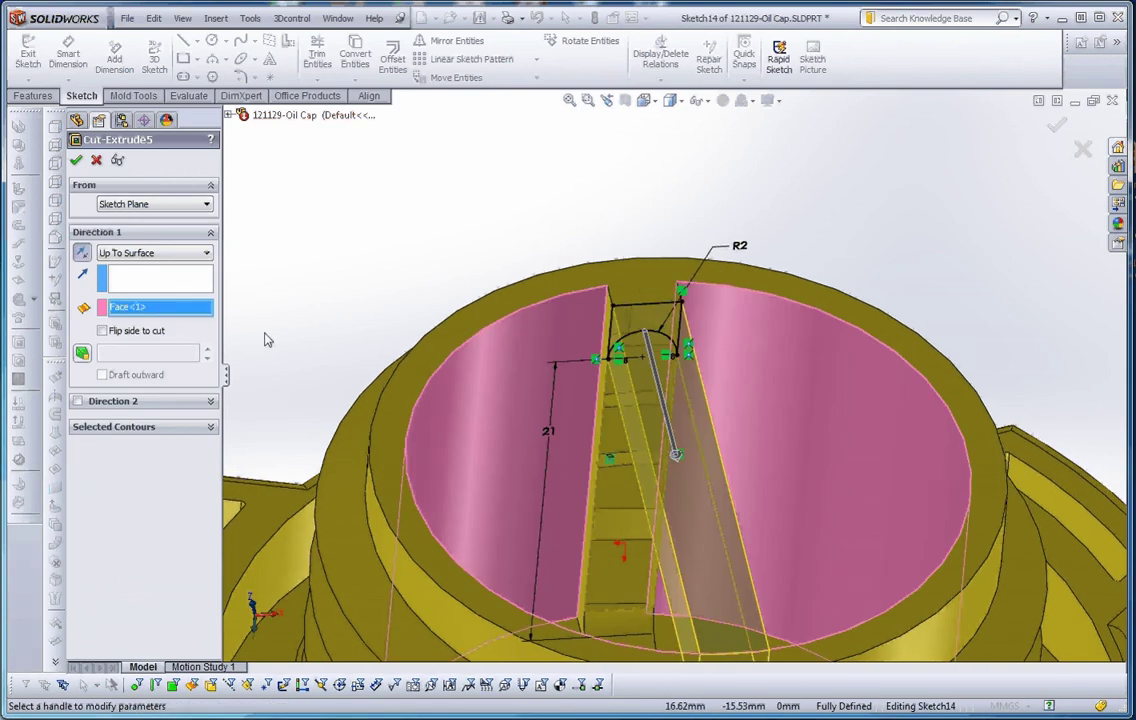
{"action": "left_click", "coordinate": [86, 273]}
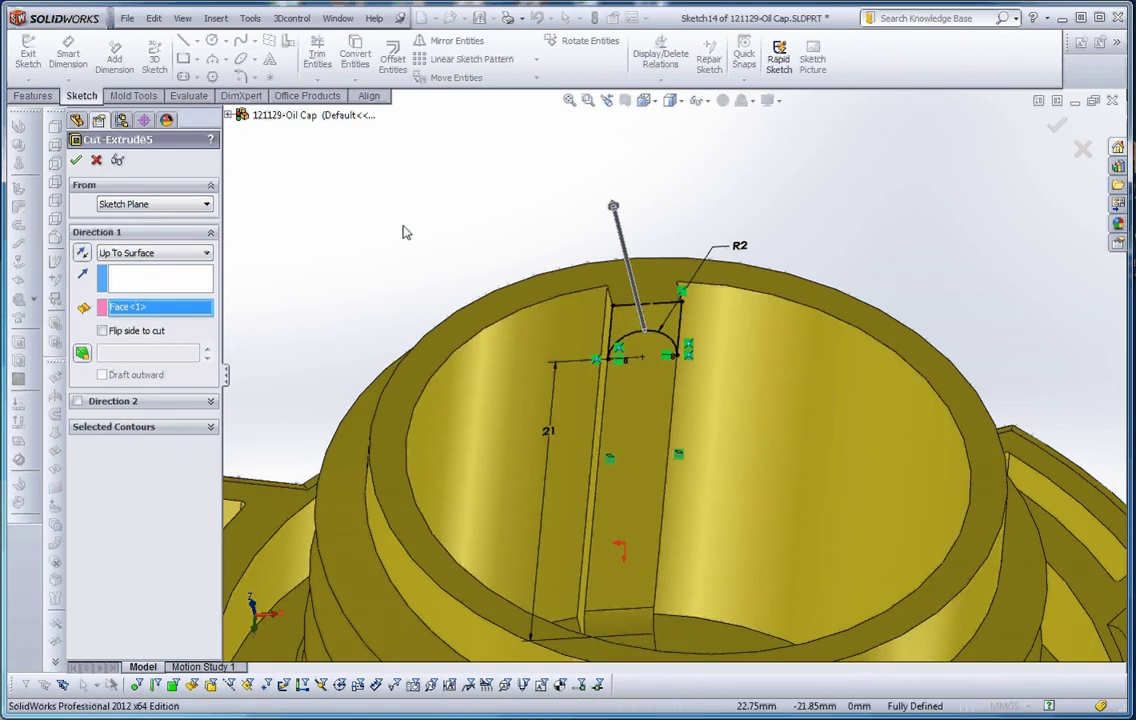
Step: Zoom out and flip to the Bottom view to show the cap's date-stamp underside
{"action": "scroll", "coordinate": [406, 375], "scroll_direction": "up", "scroll_amount": 2}
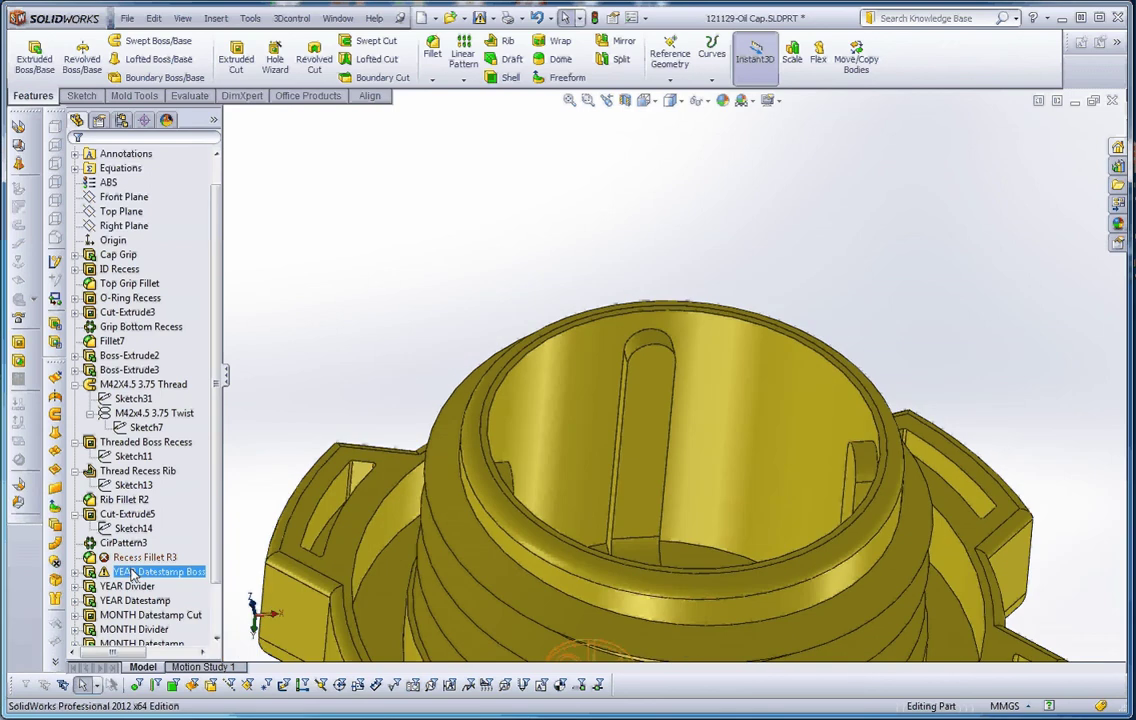
{"action": "scroll", "coordinate": [695, 475], "scroll_direction": "up", "scroll_amount": 3}
{"action": "key", "text": "shift+Up"}
{"action": "key", "text": "shift+Up"}
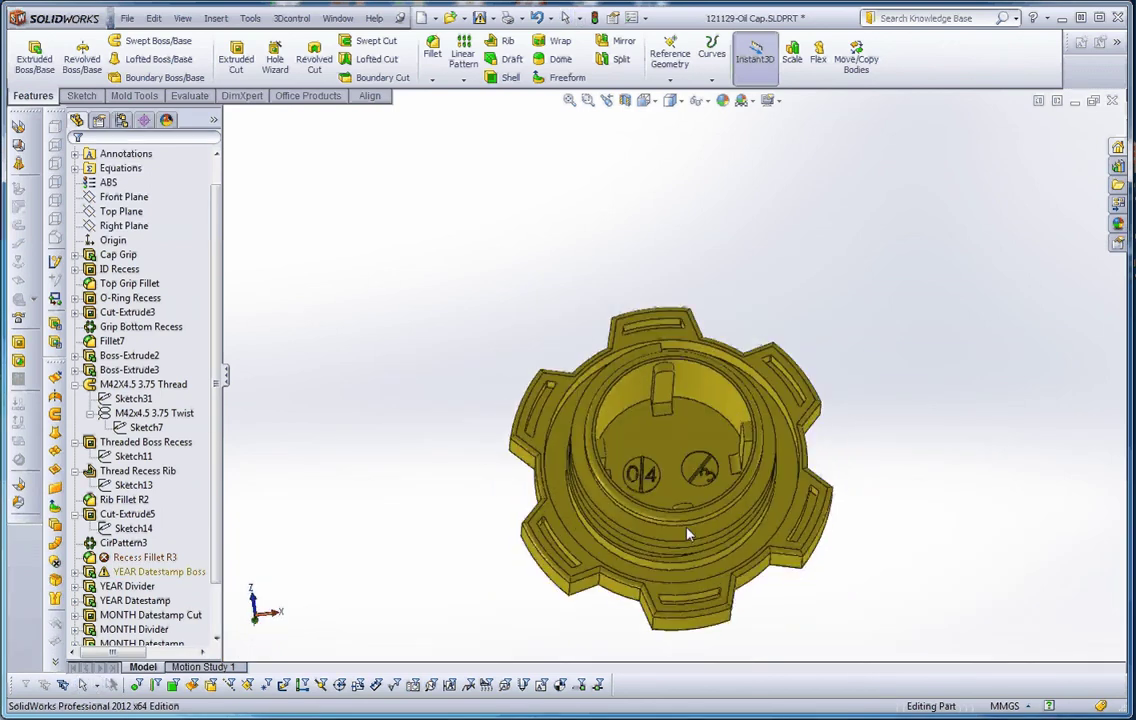